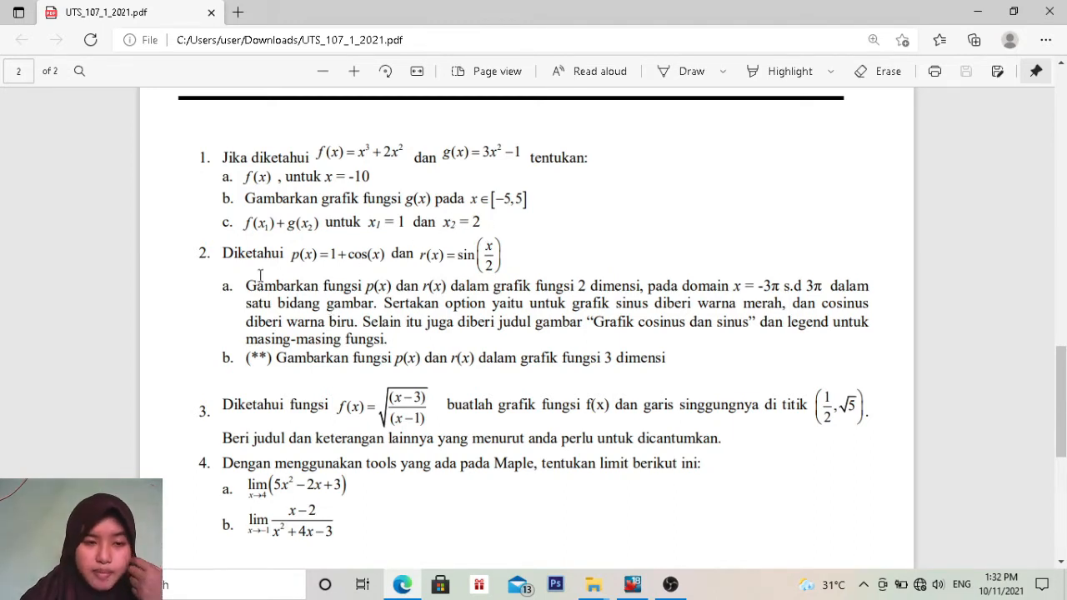
Switch to Maple and define the function f := (x) -> x^3 + 2*x^2; in the empty worksheet.
{"action": "left_click", "coordinate": [631, 586]}
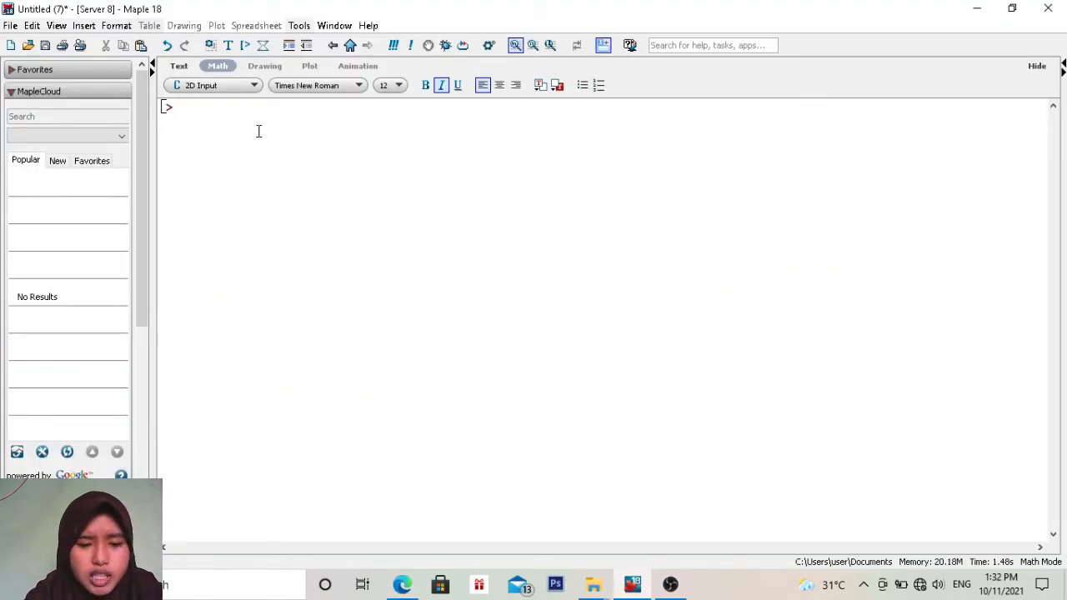
{"action": "type", "text": "f"}
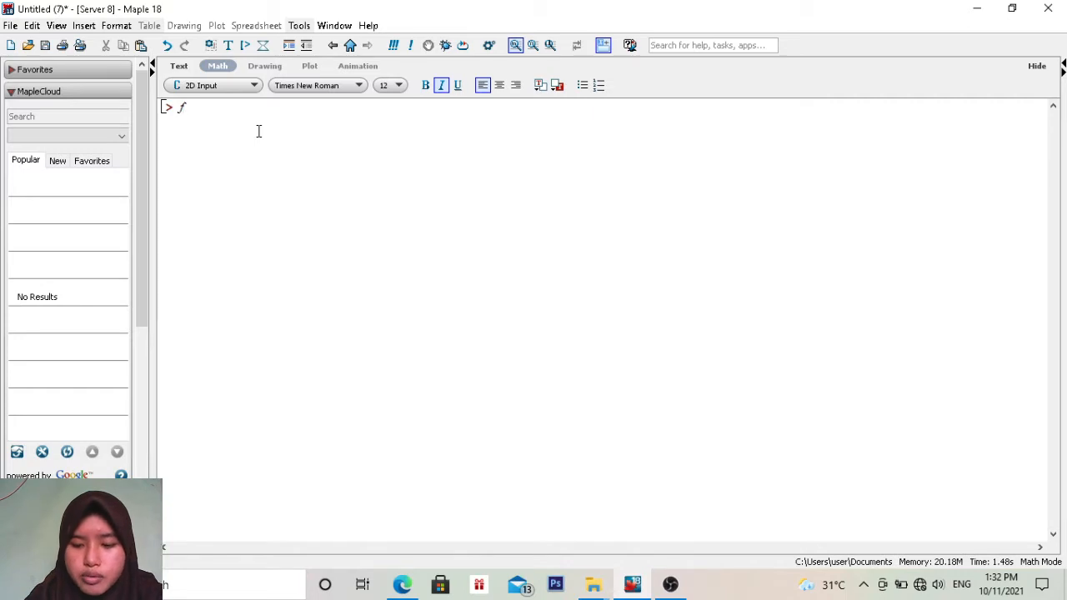
{"action": "type", "text": ":="}
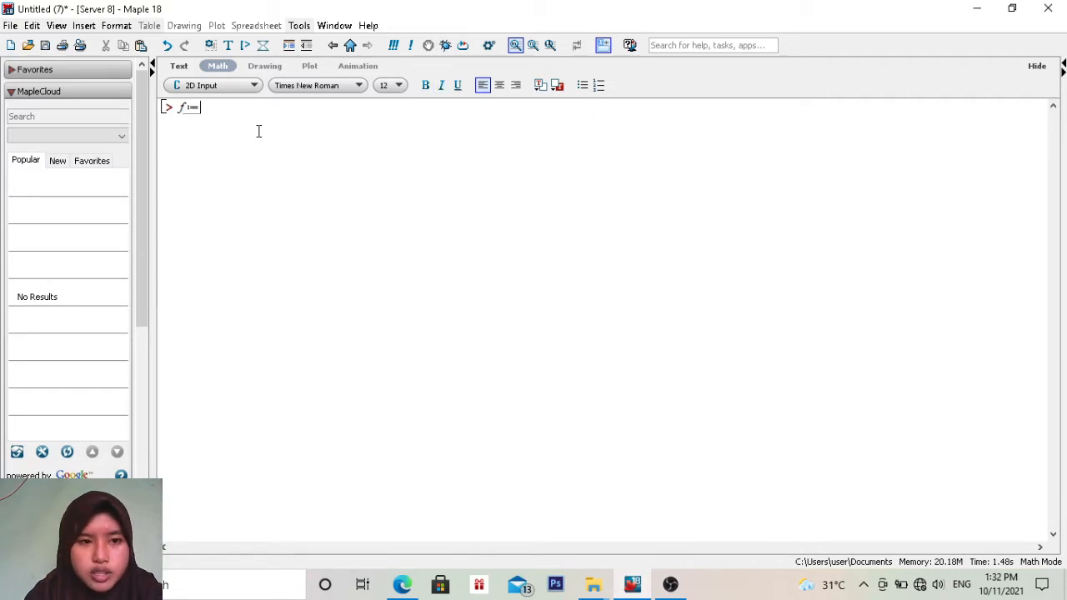
{"action": "type", "text": "("}
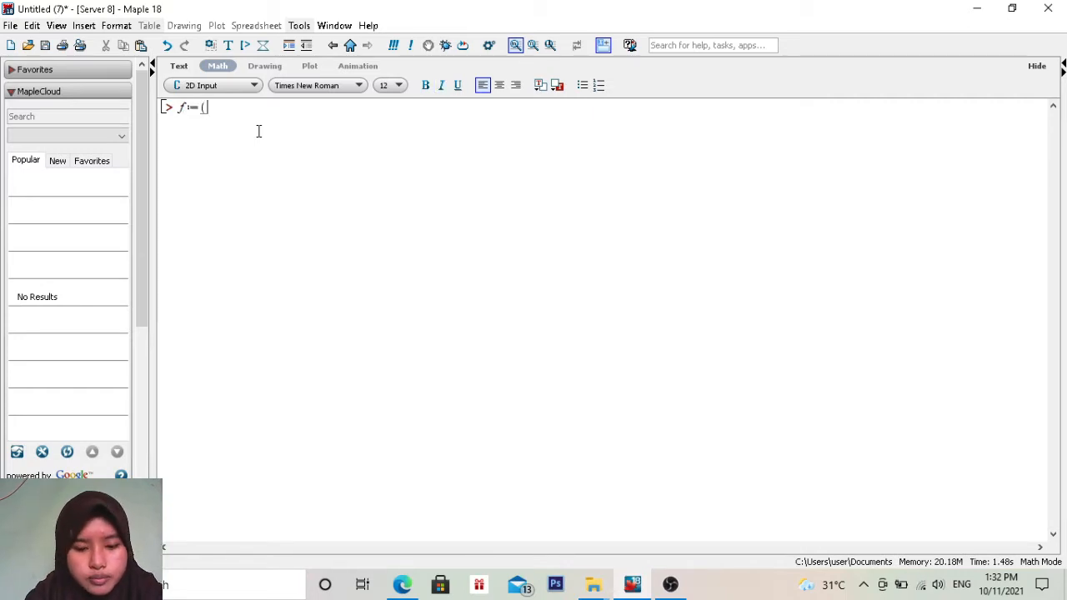
{"action": "type", "text": "x)->"}
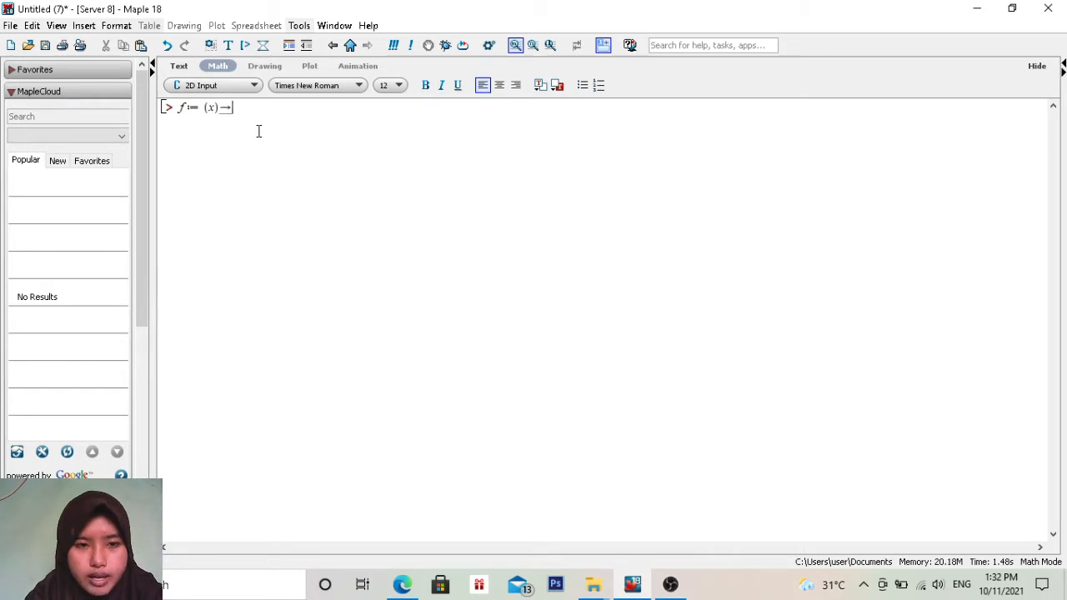
{"action": "type", "text": "x"}
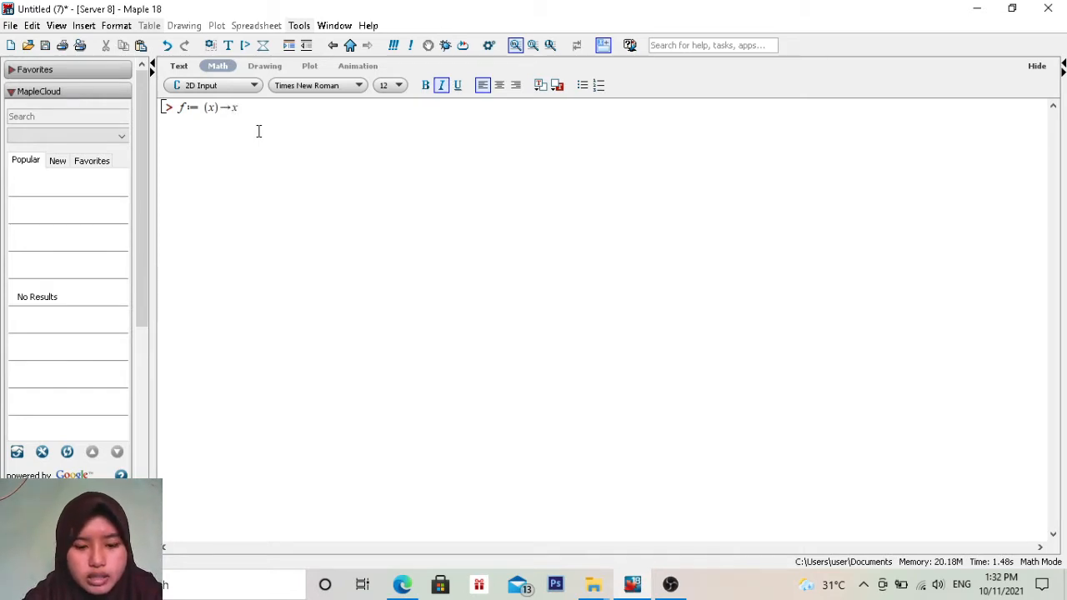
{"action": "type", "text": "^3"}
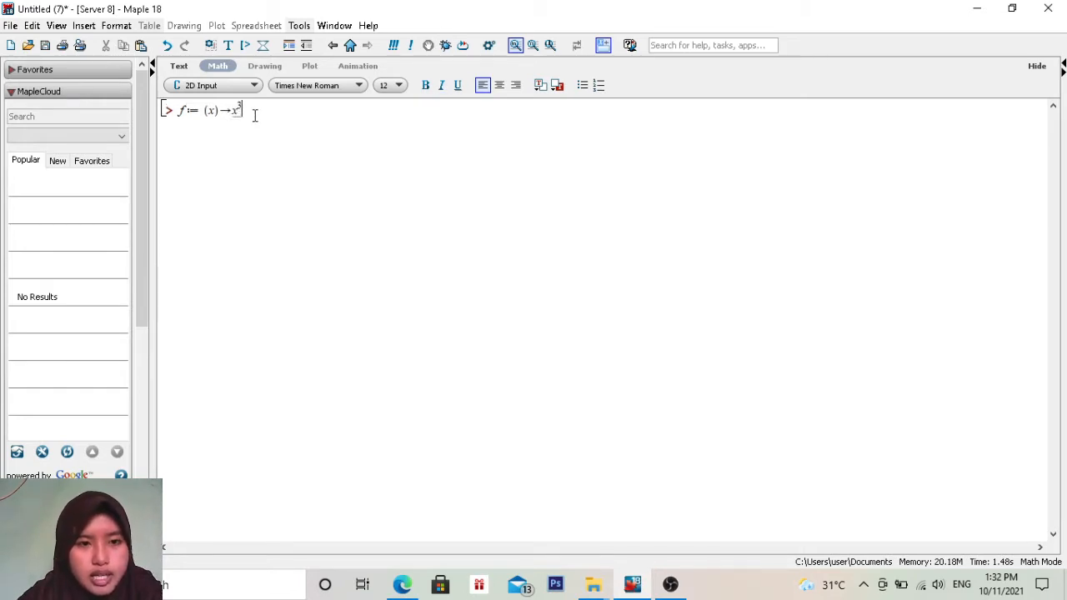
{"action": "key", "text": "Right"}
{"action": "type", "text": "+2"}
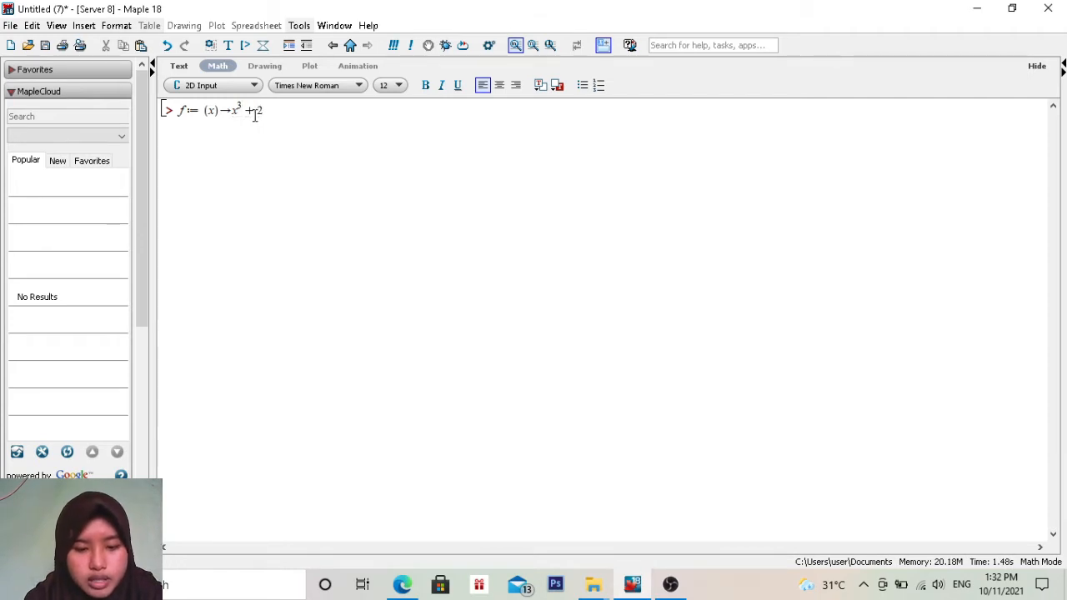
{"action": "type", "text": "*x"}
{"action": "type", "text": "^"}
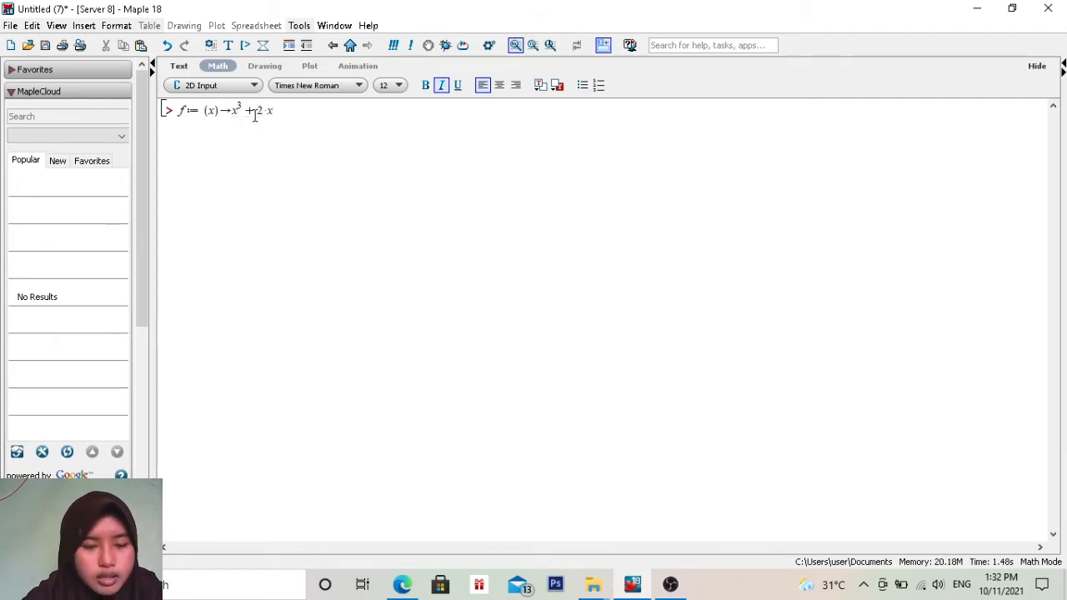
{"action": "type", "text": "2"}
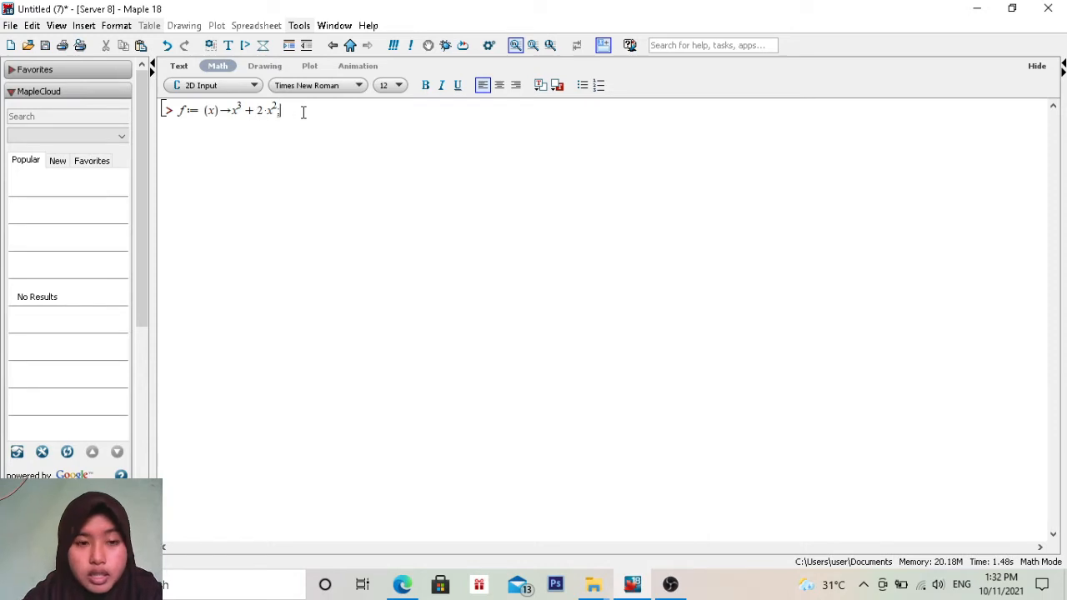
{"action": "key", "text": "Right"}
{"action": "type", "text": ";"}
{"action": "key", "text": "Return"}
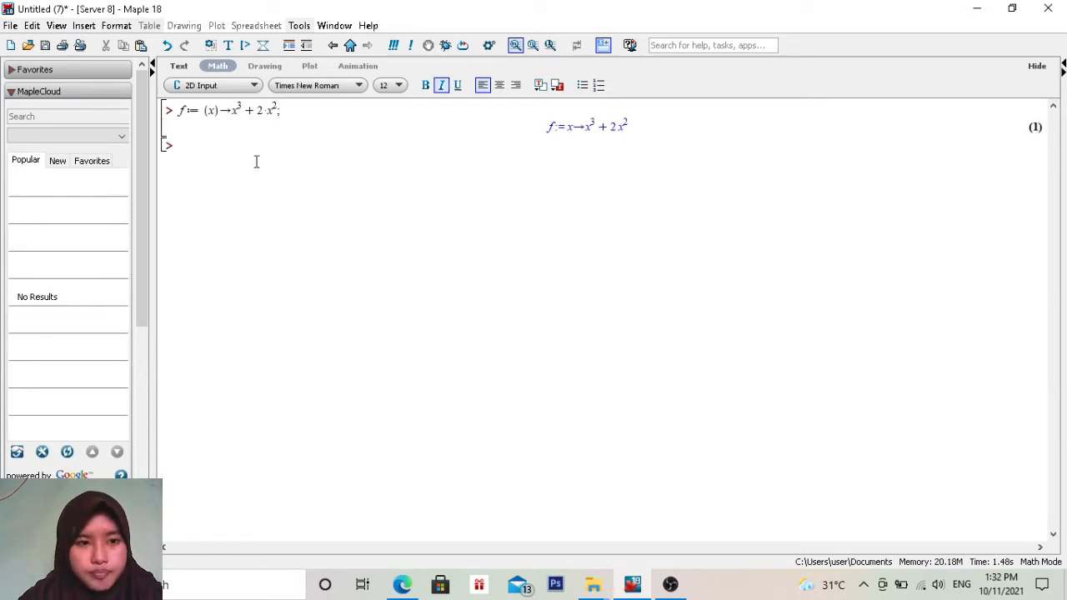
Evaluate the function f at x = -10 with f(-10);.
{"action": "type", "text": "f"}
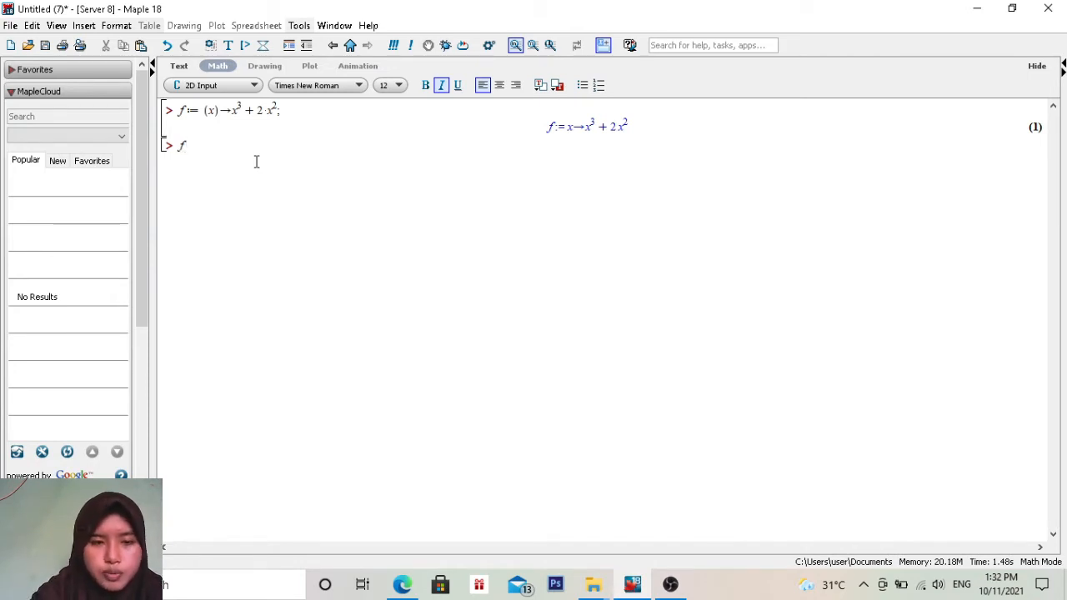
{"action": "type", "text": "("}
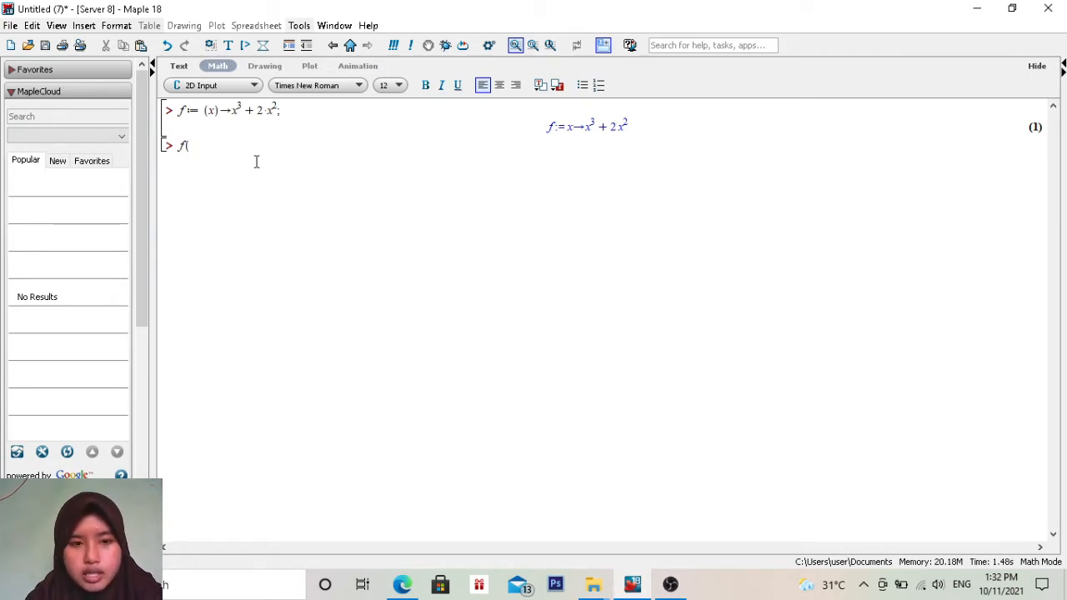
{"action": "type", "text": "-10);"}
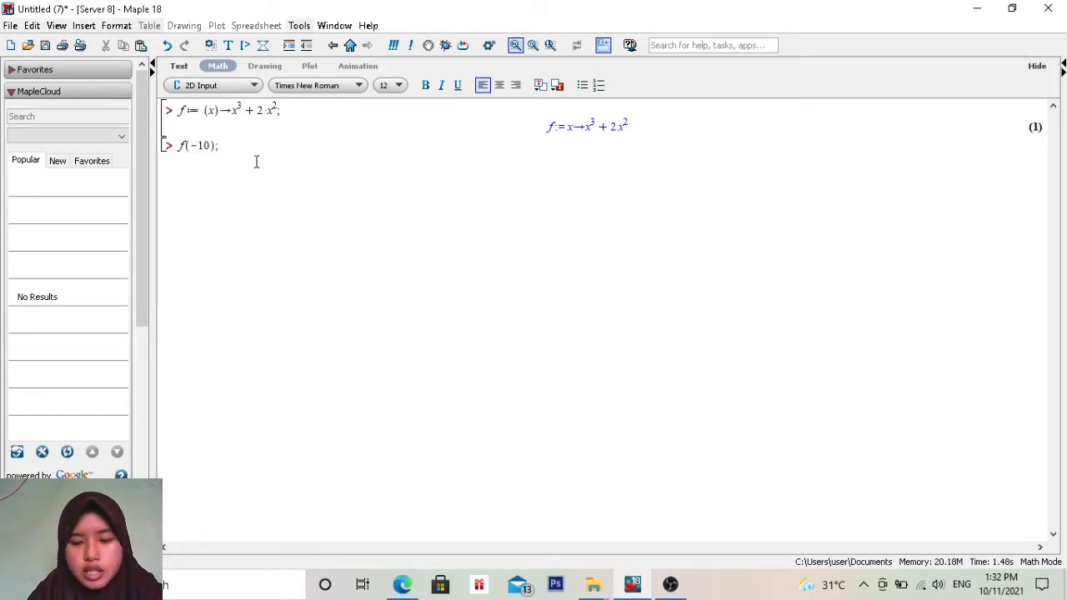
{"action": "key", "text": "Return"}
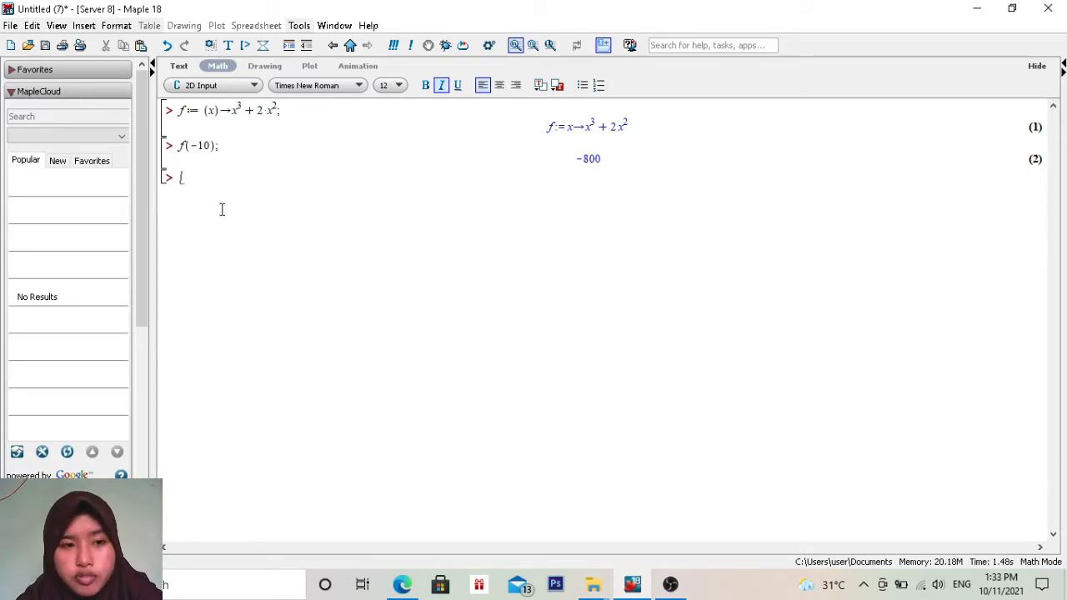
Define the second function g := (x) -> 3*x^2 - 1; below the f(-10) evaluation.
{"action": "type", "text": "("}
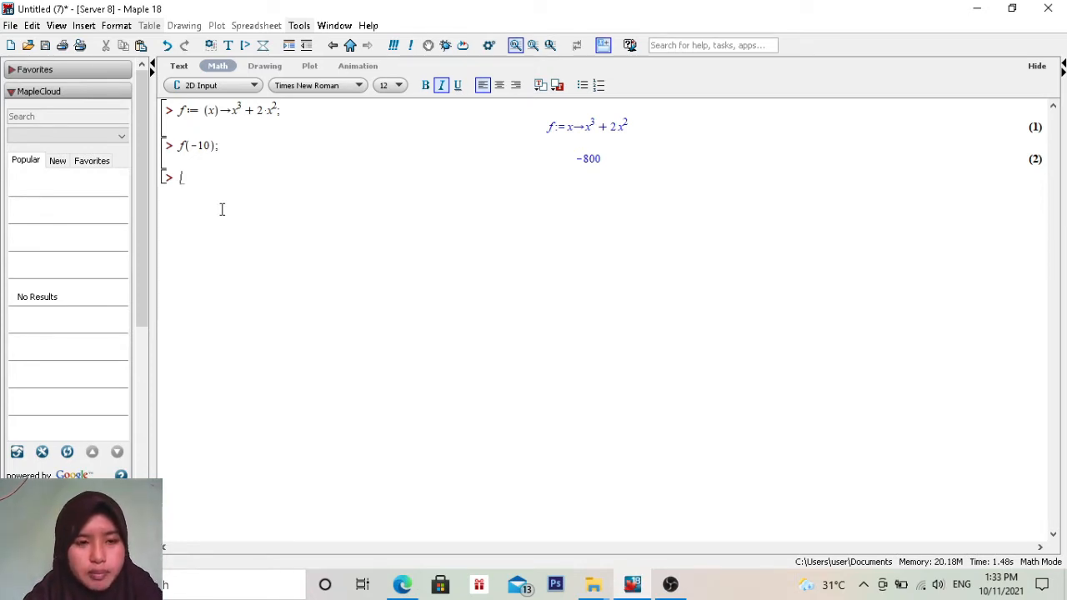
{"action": "type", "text": "g:"}
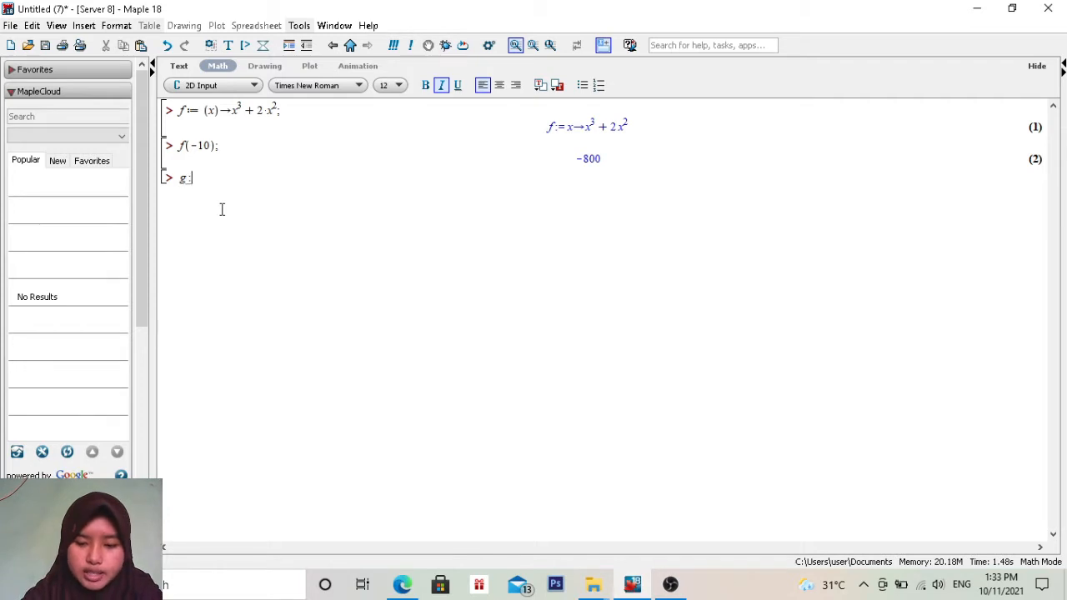
{"action": "type", "text": "="}
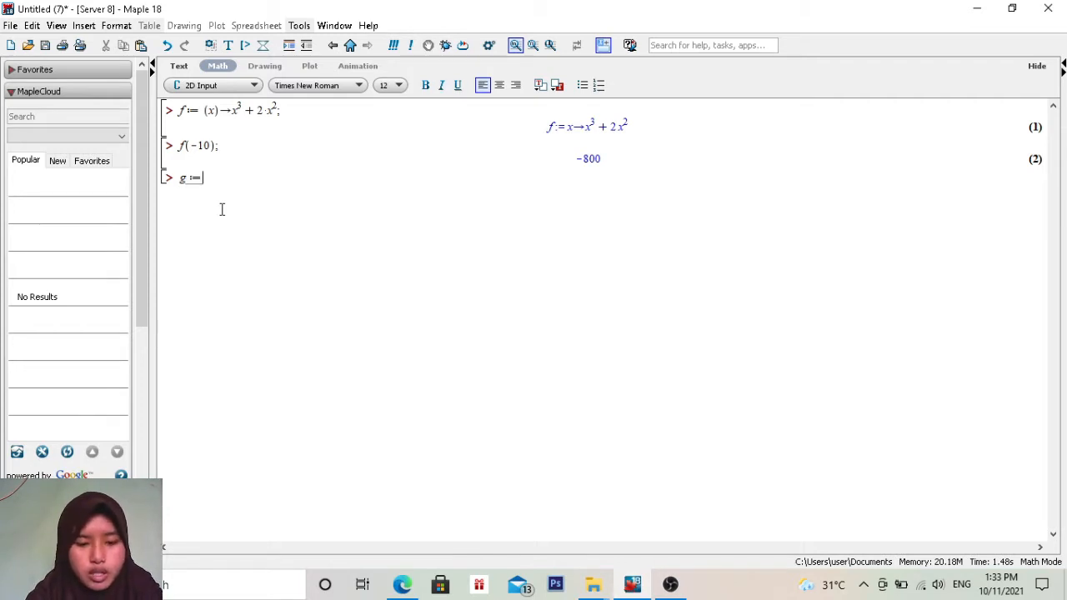
{"action": "type", "text": "(x)"}
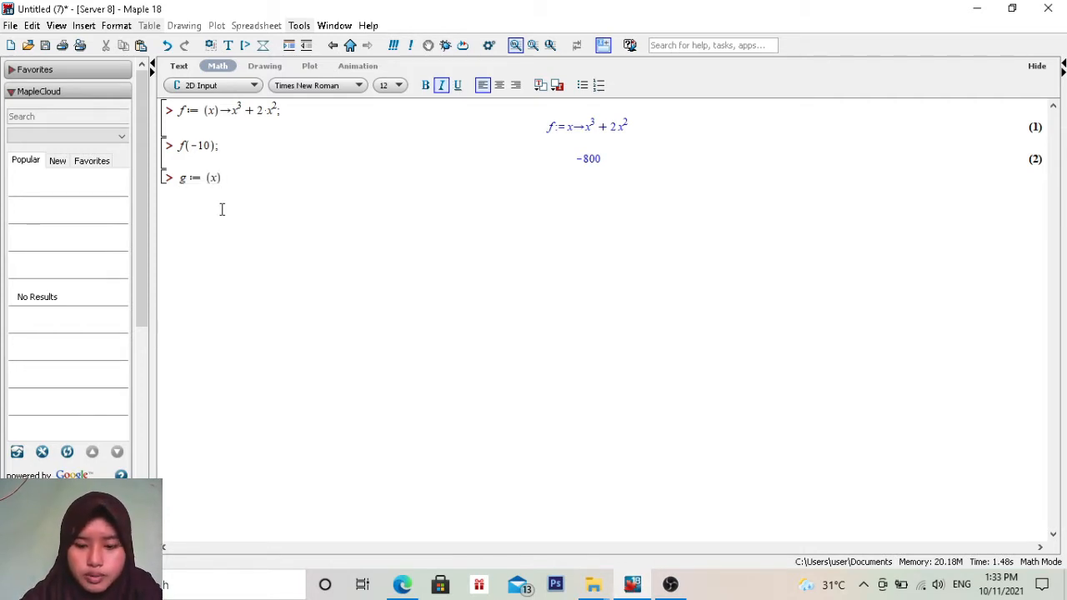
{"action": "type", "text": "->"}
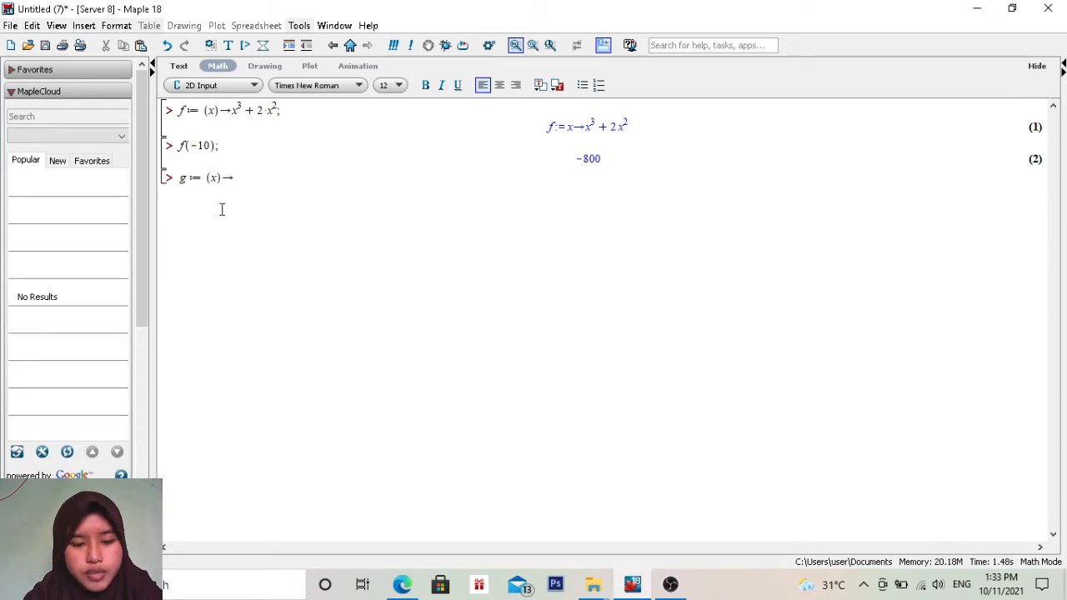
{"action": "type", "text": "3"}
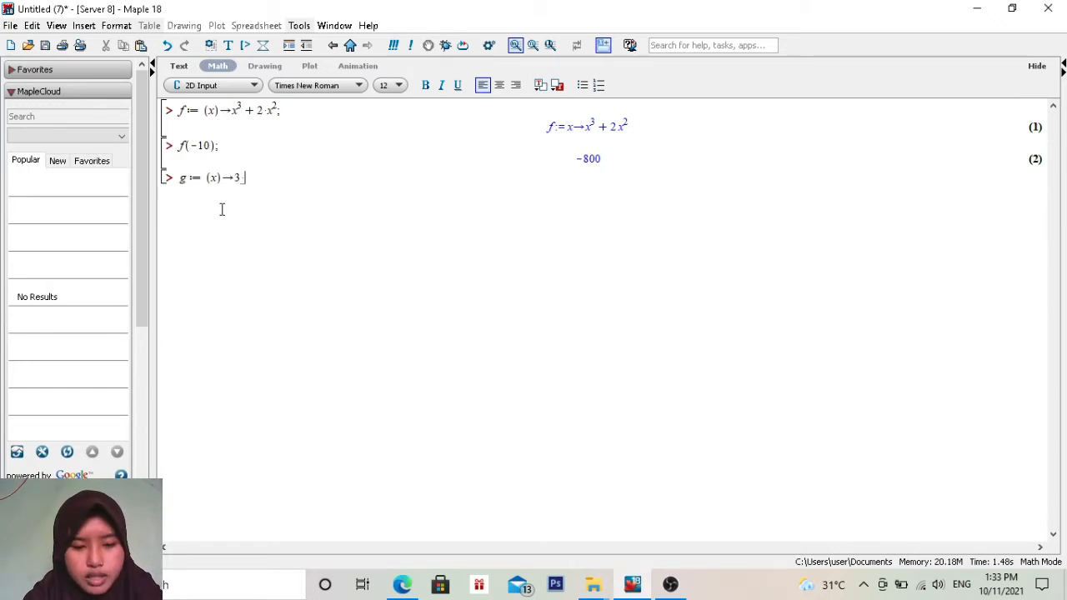
{"action": "type", "text": "*x"}
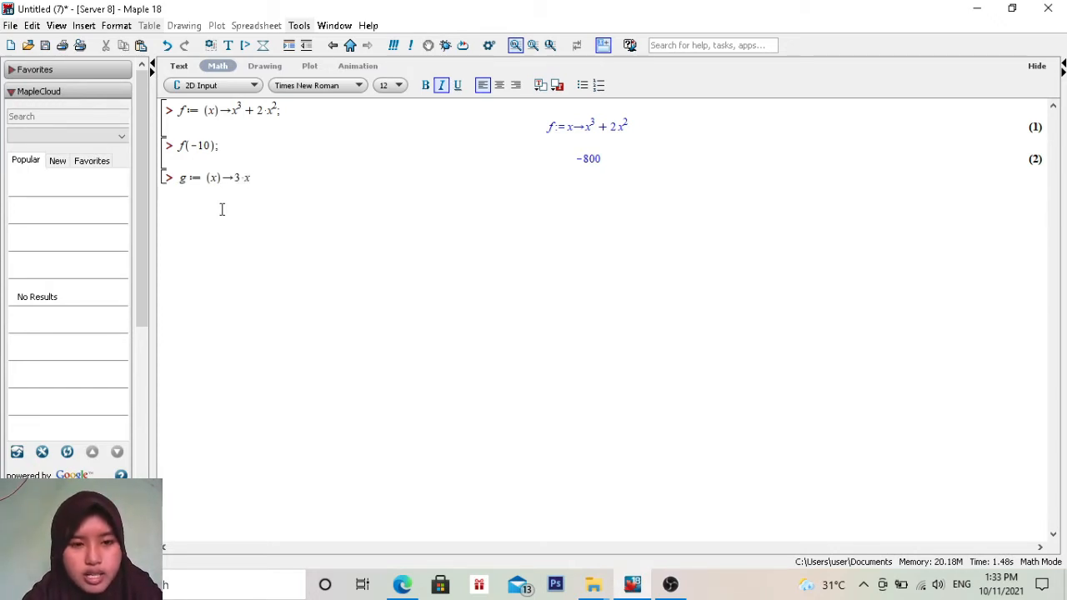
{"action": "type", "text": "^2"}
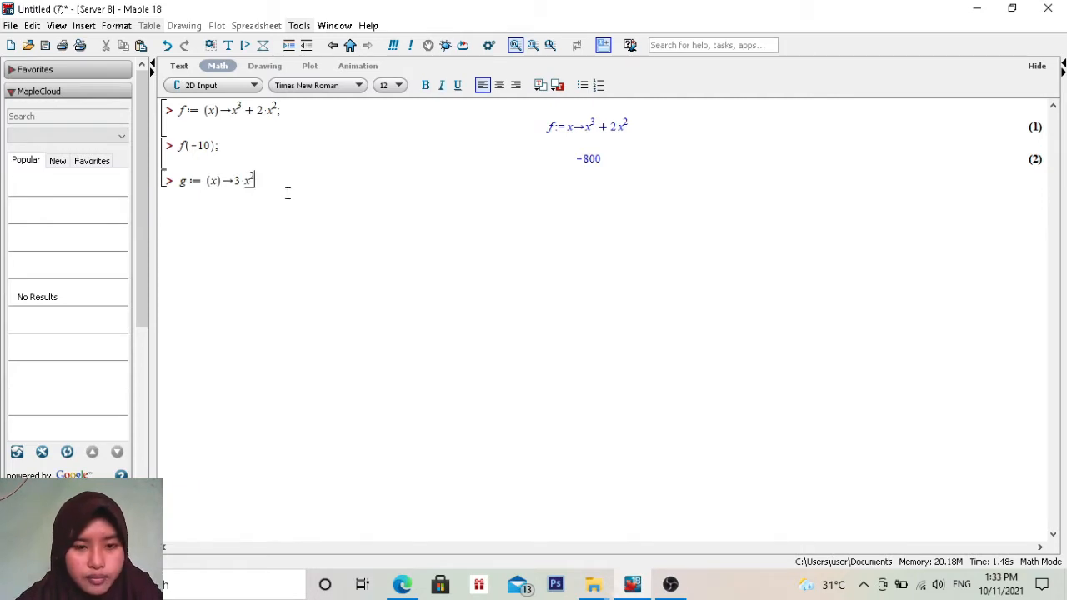
{"action": "type", "text": "-1"}
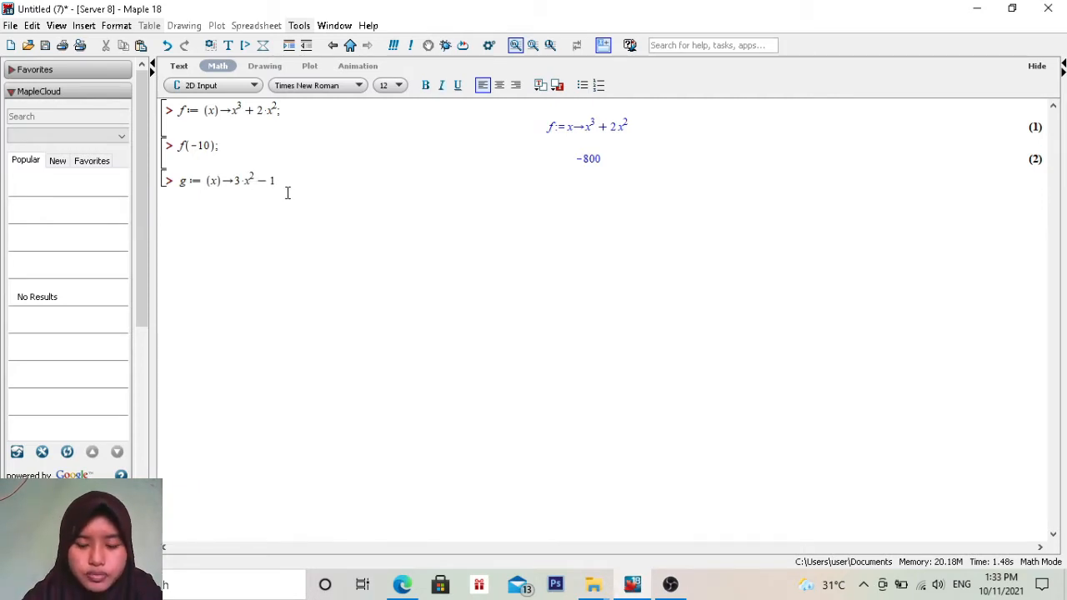
{"action": "type", "text": ";"}
{"action": "key", "text": "Return"}
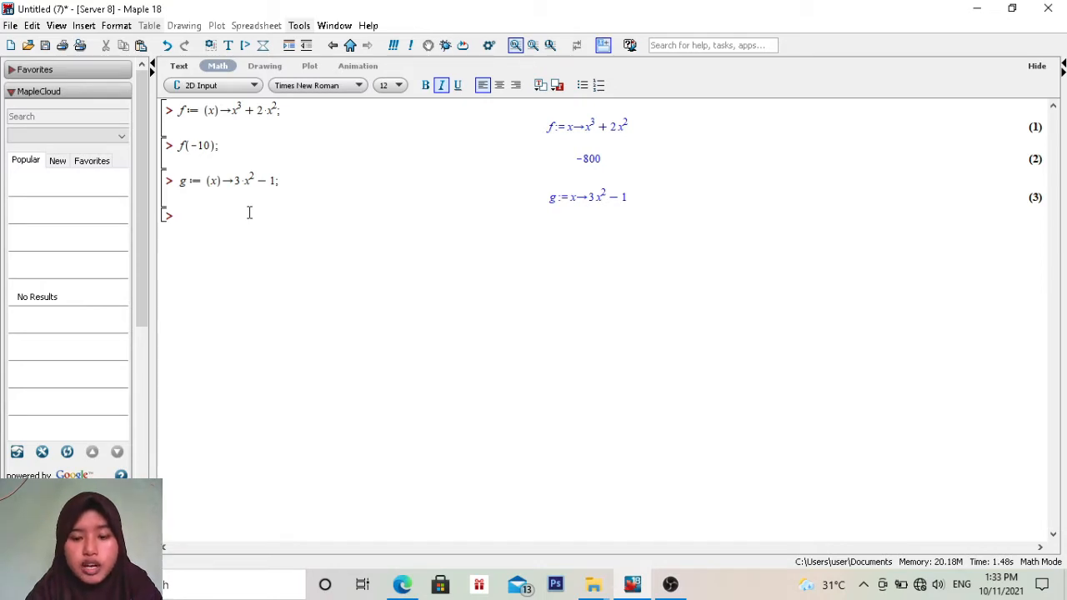
Plot g(x) over the range x = -5..5 with the plot command.
{"action": "type", "text": "plot"}
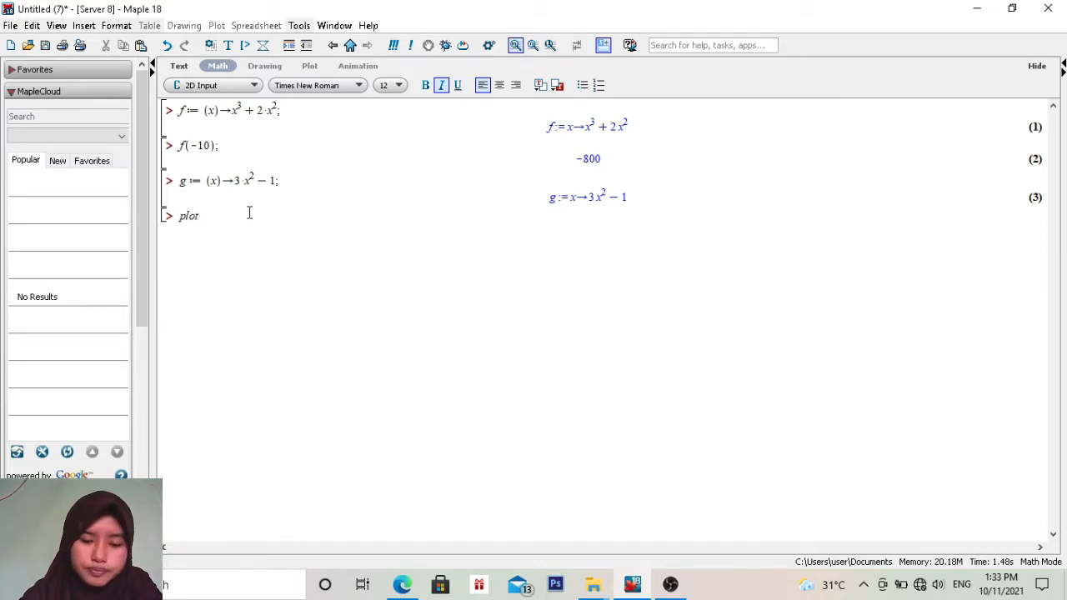
{"action": "type", "text": "("}
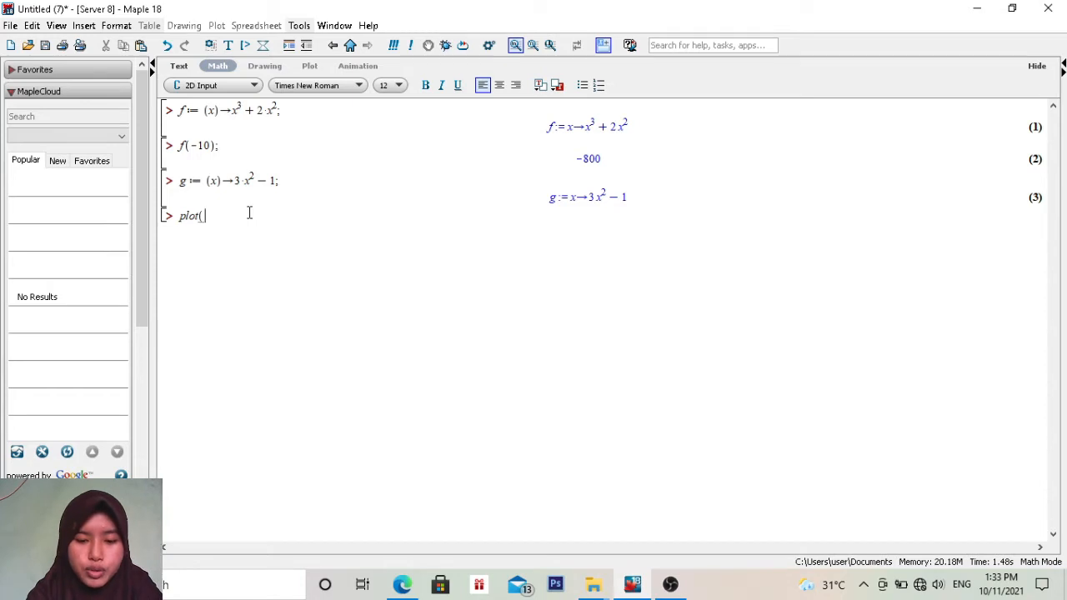
{"action": "type", "text": "g(x"}
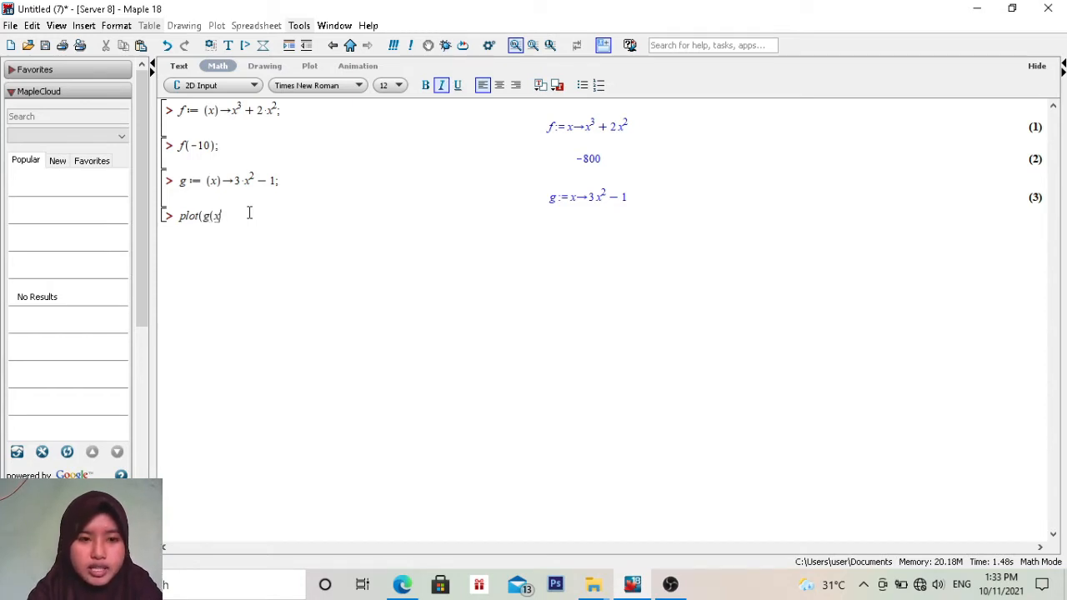
{"action": "type", "text": "),"}
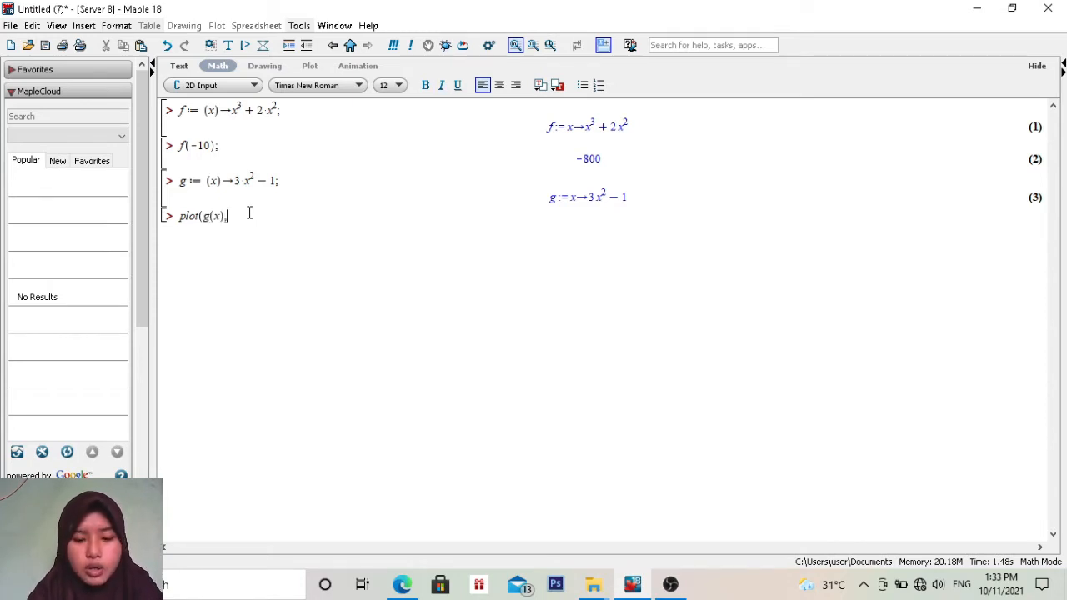
{"action": "type", "text": " x="}
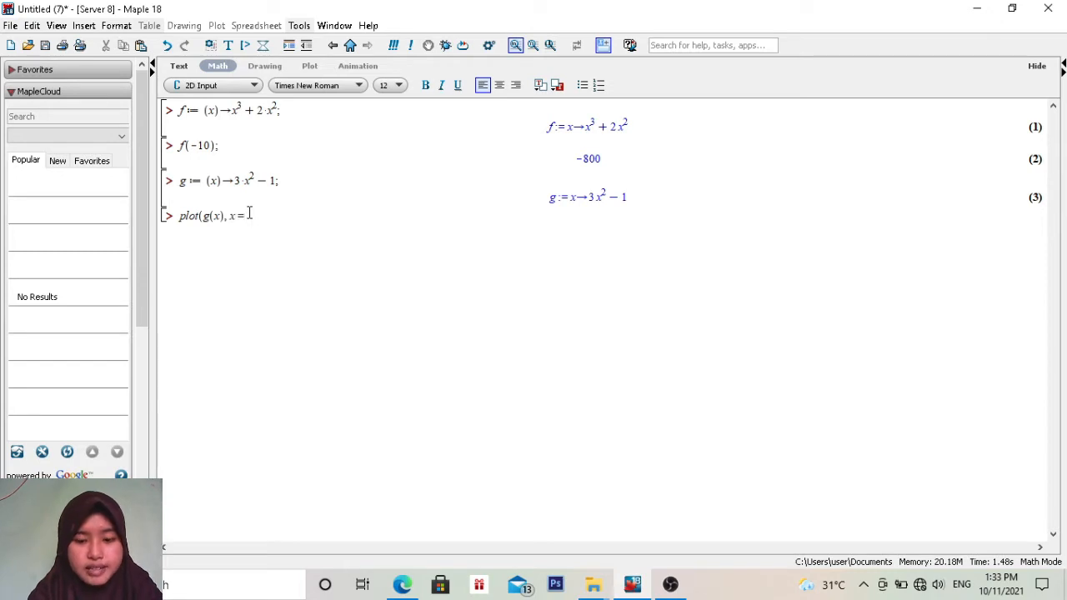
{"action": "type", "text": "-5 "}
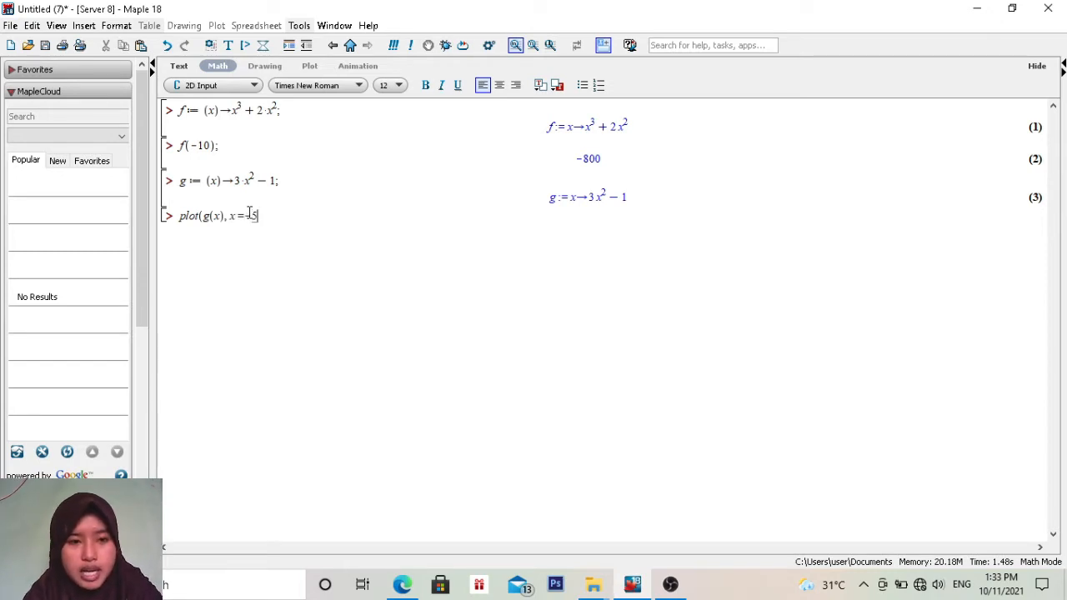
{"action": "type", "text": ".."}
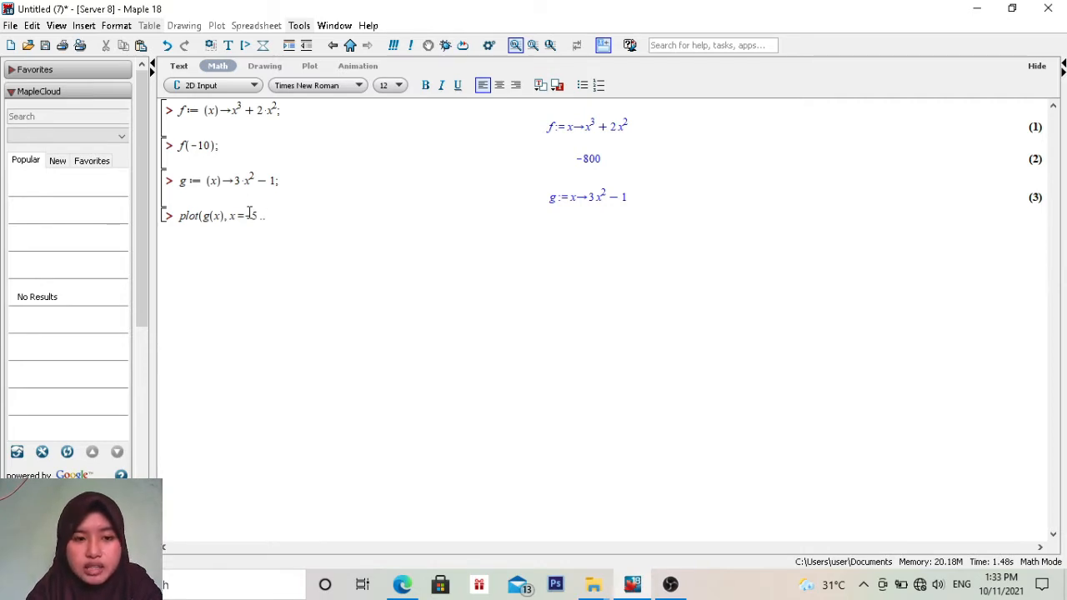
{"action": "type", "text": "5"}
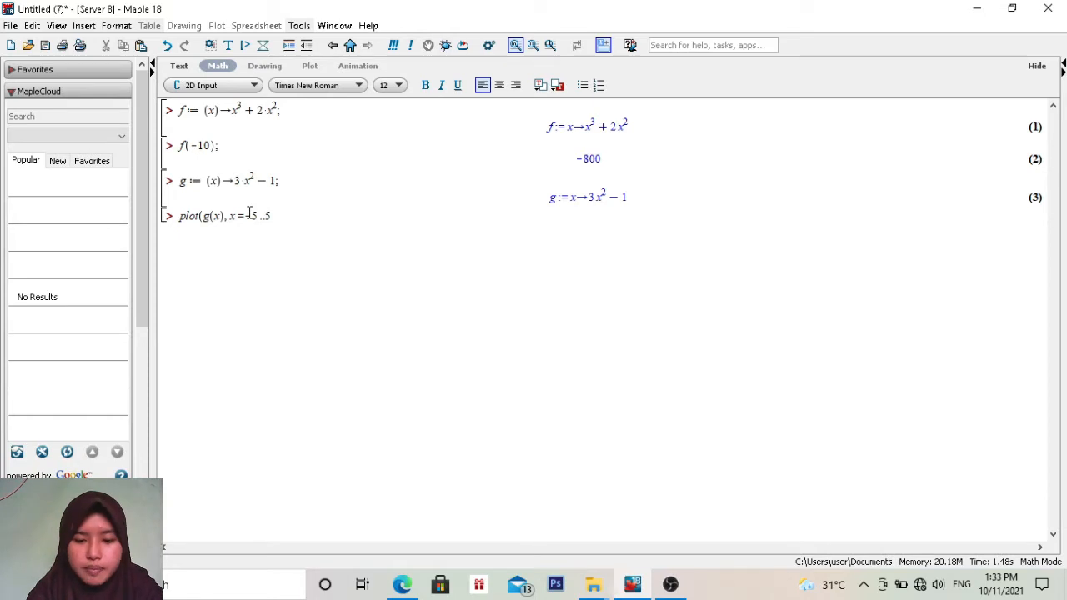
{"action": "type", "text": ");"}
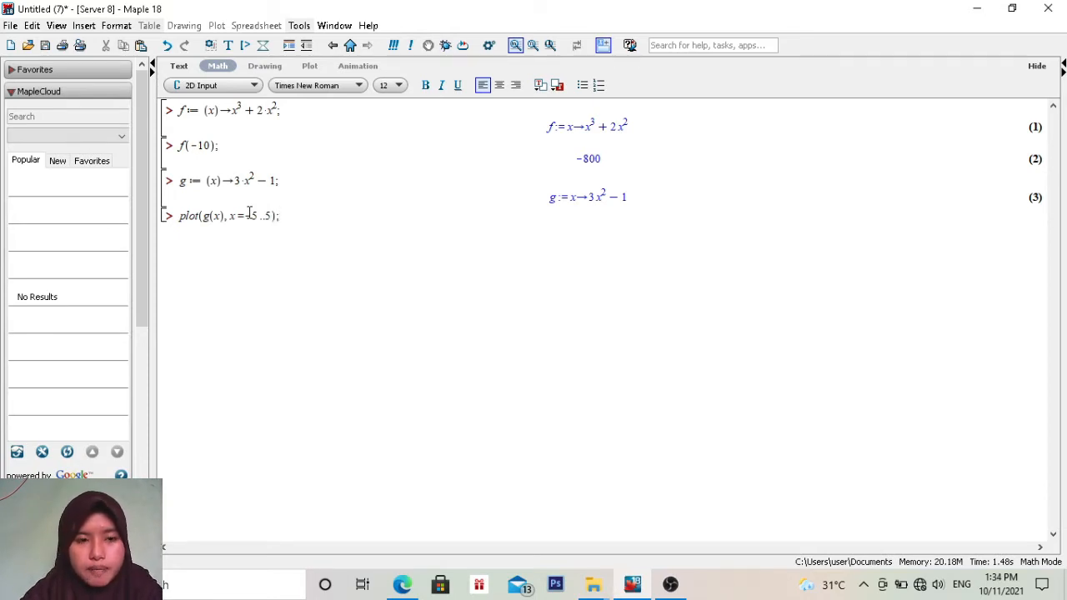
{"action": "key", "text": "Return"}
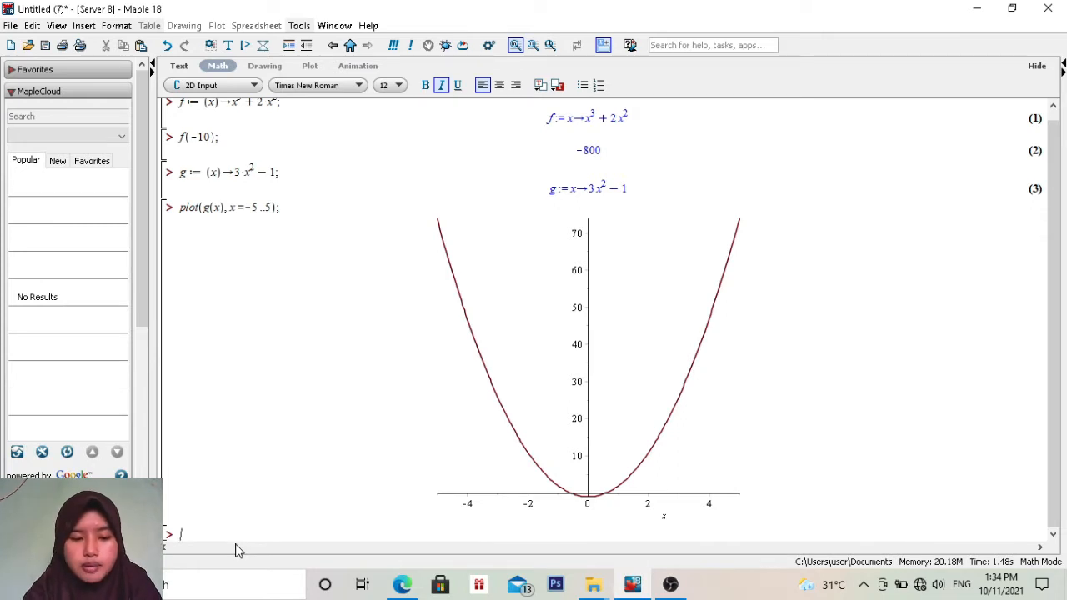
Define f := (x) -> x^3 + 2*x^2; again on the new line below the g(x) plot.
{"action": "type", "text": ":"}
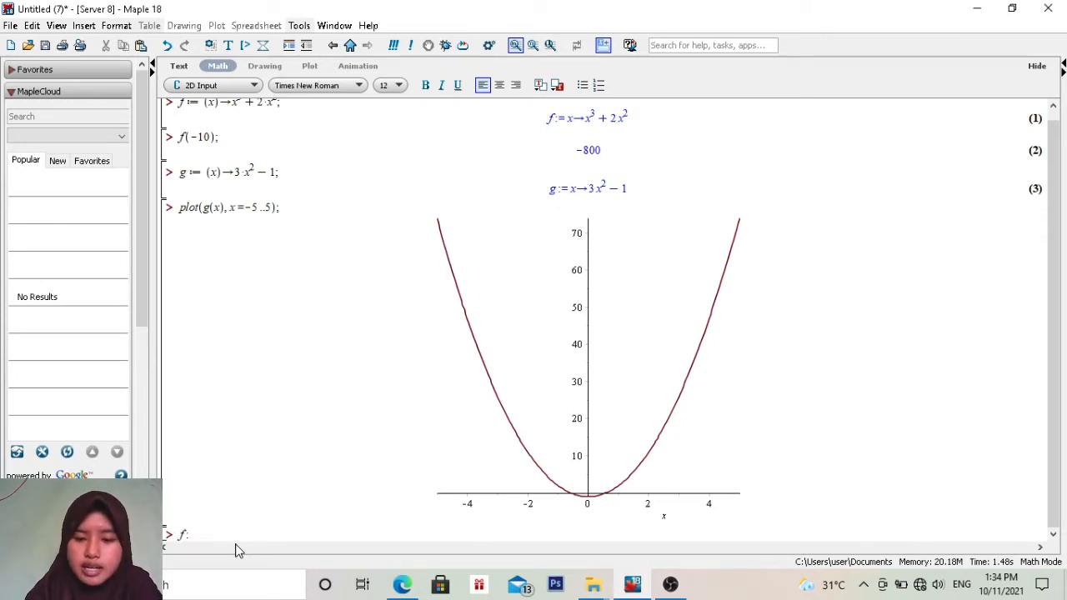
{"action": "type", "text": "=(x"}
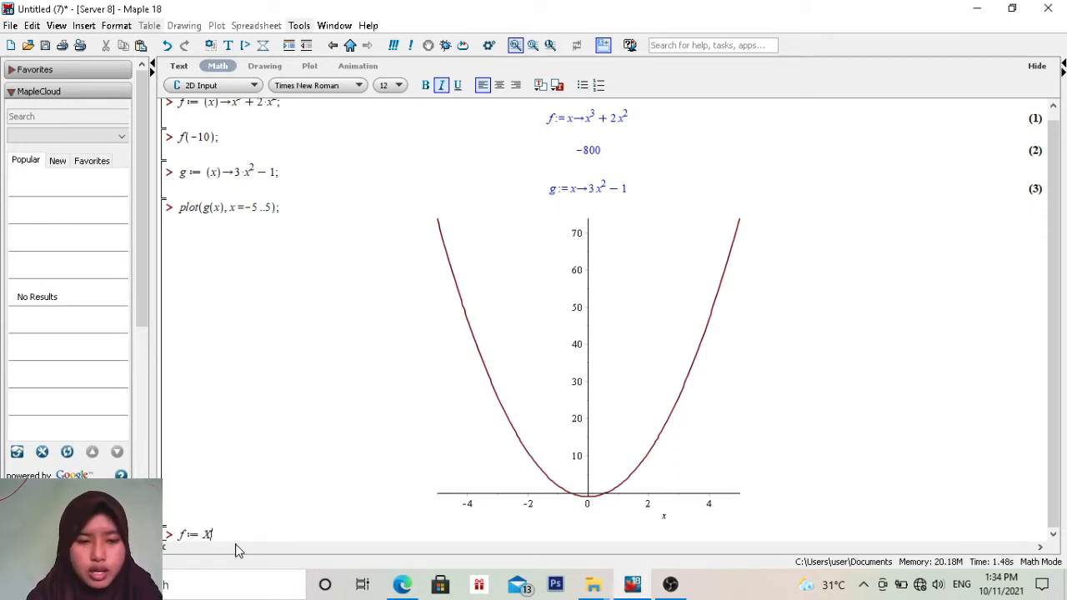
{"action": "type", "text": ")"}
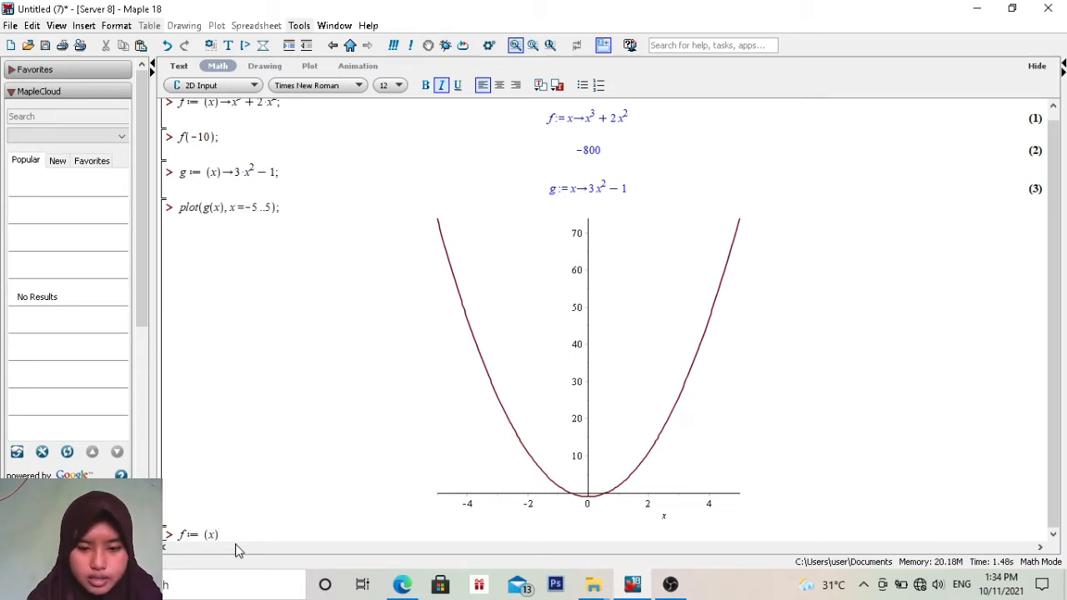
{"action": "type", "text": "->"}
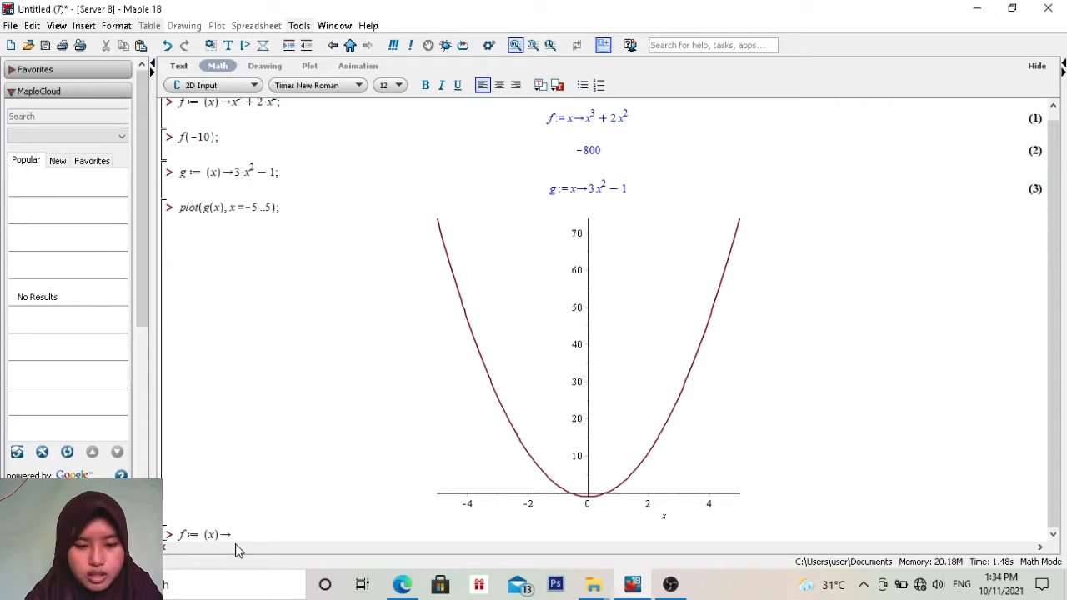
{"action": "type", "text": "x"}
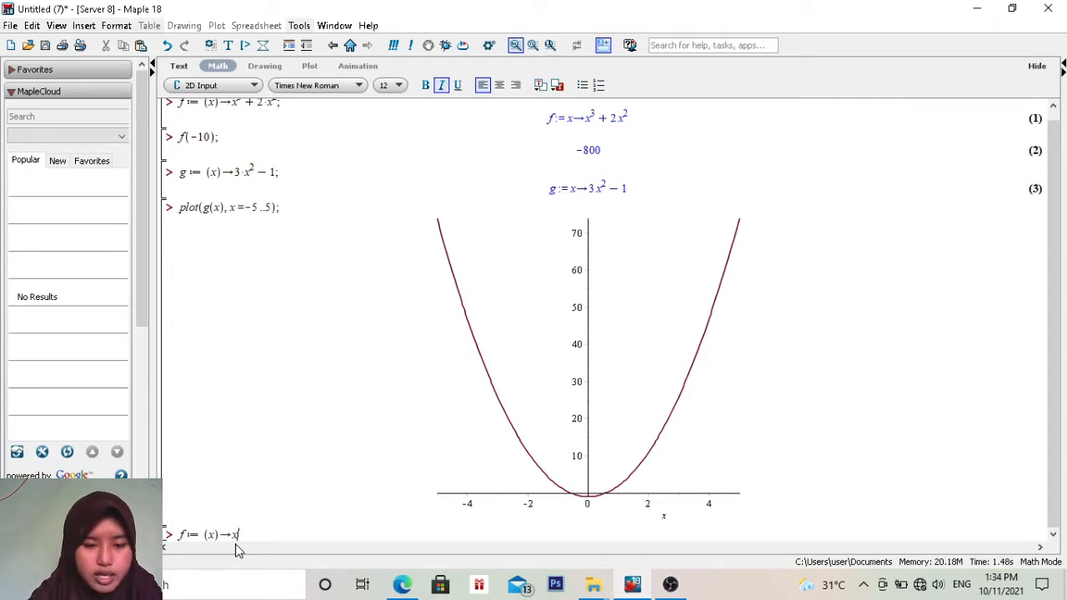
{"action": "type", "text": "^3"}
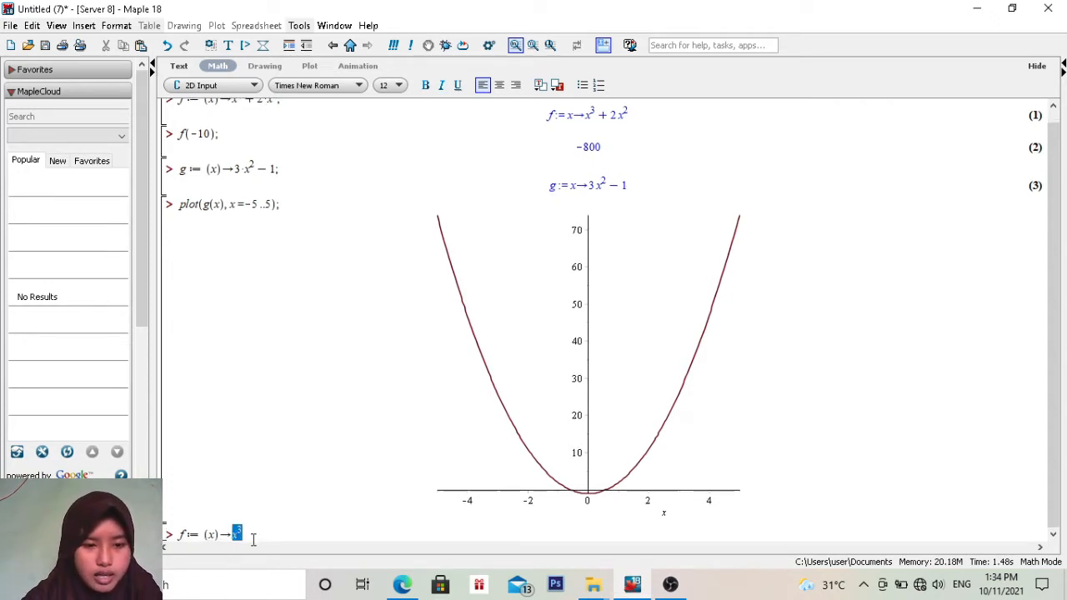
{"action": "key", "text": "Right"}
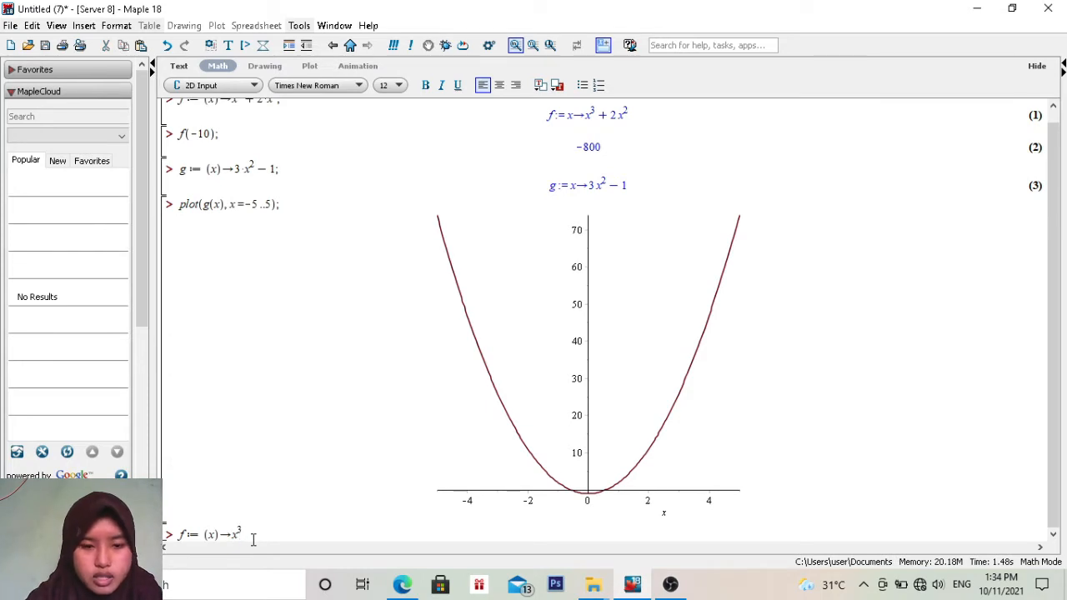
{"action": "type", "text": "+ 2 "}
{"action": "type", "text": "x"}
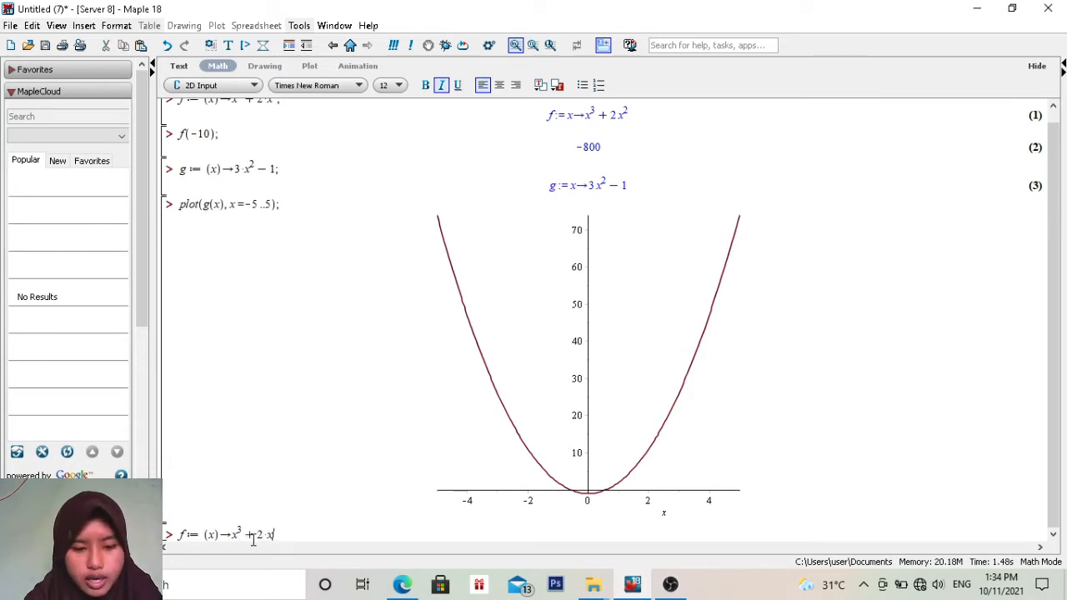
{"action": "type", "text": "^2"}
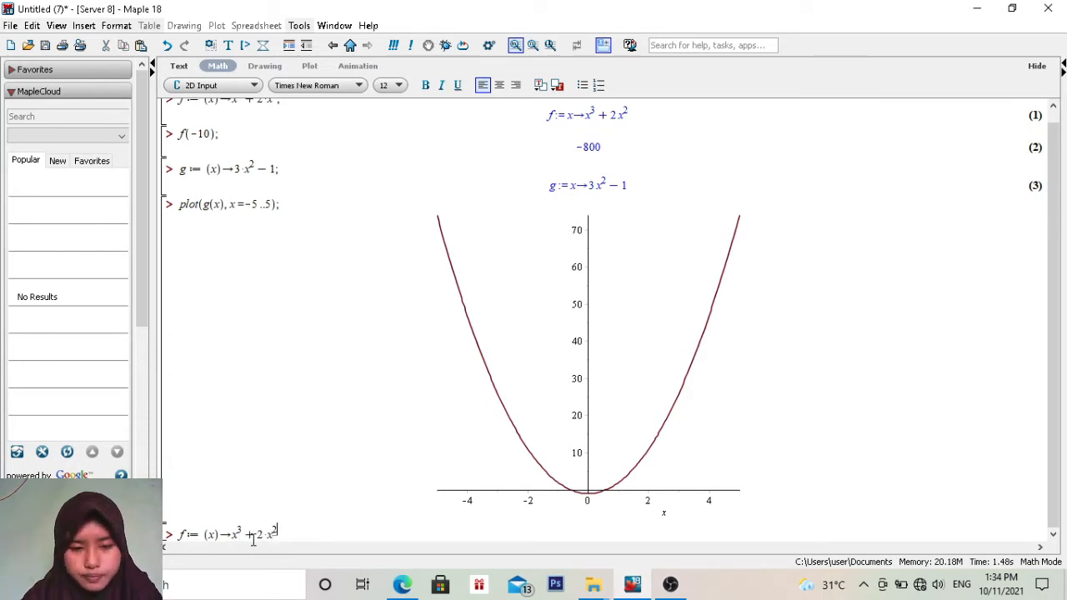
{"action": "key", "text": "Right"}
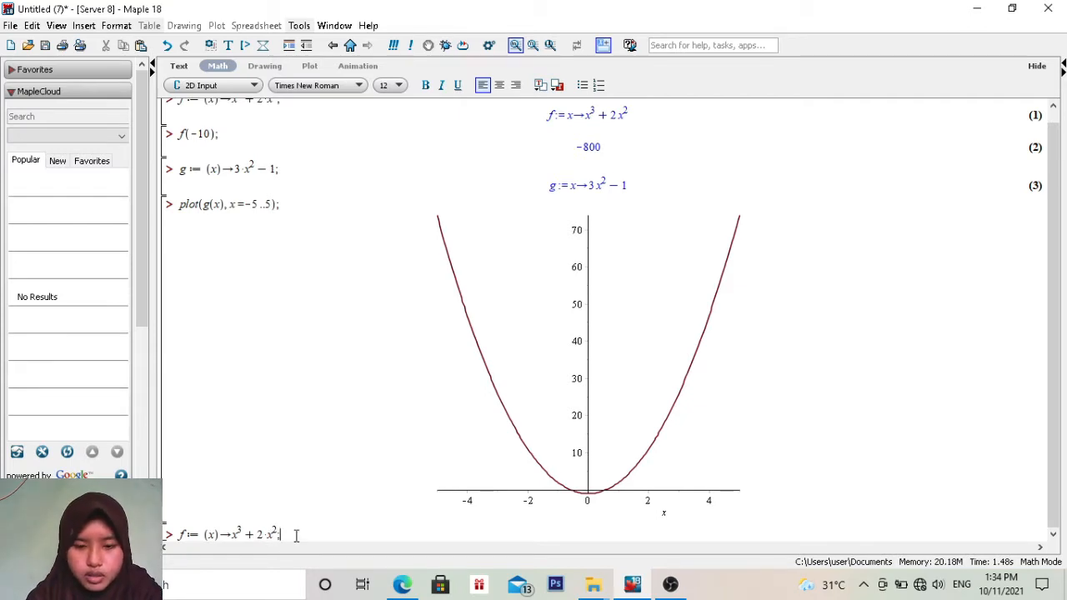
{"action": "type", "text": ";"}
{"action": "key", "text": "Return"}
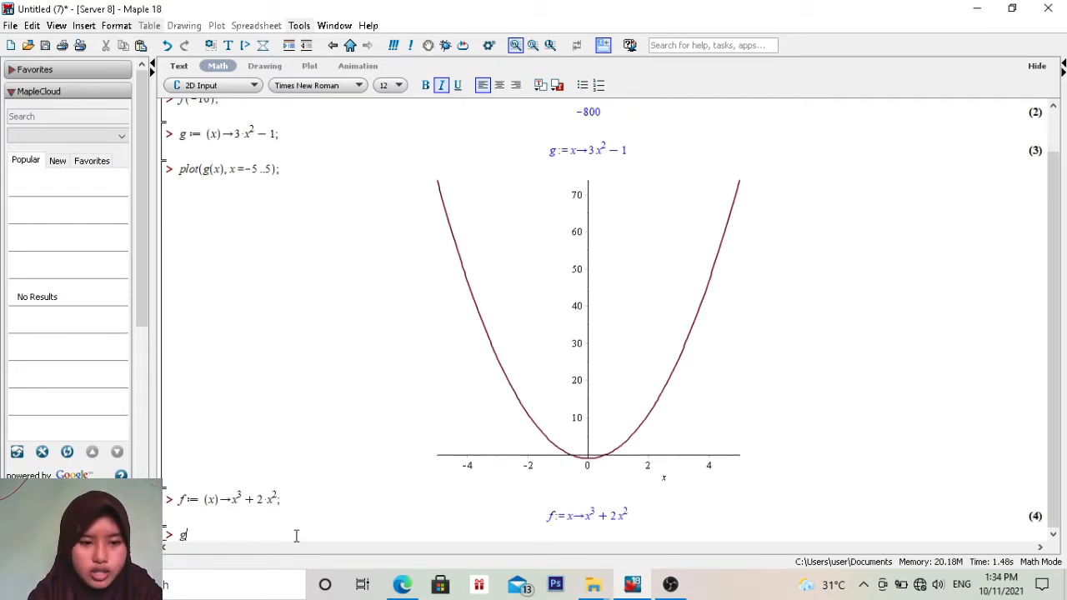
Define g := (x) -> 3*x^2 - 1; again below the repeated definition of f.
{"action": "type", "text": "g:="}
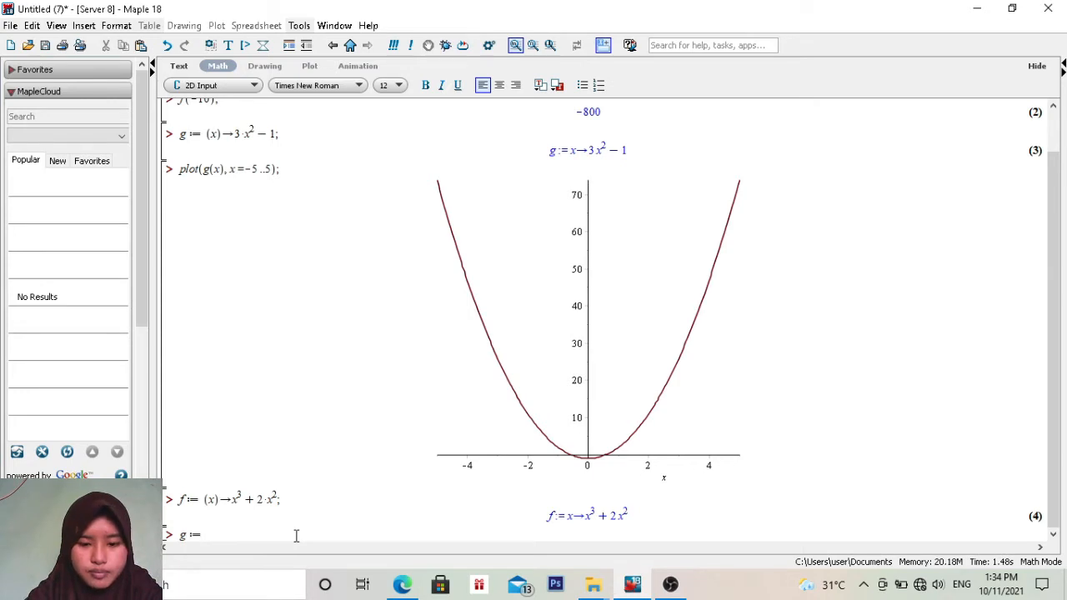
{"action": "type", "text": "(x)-"}
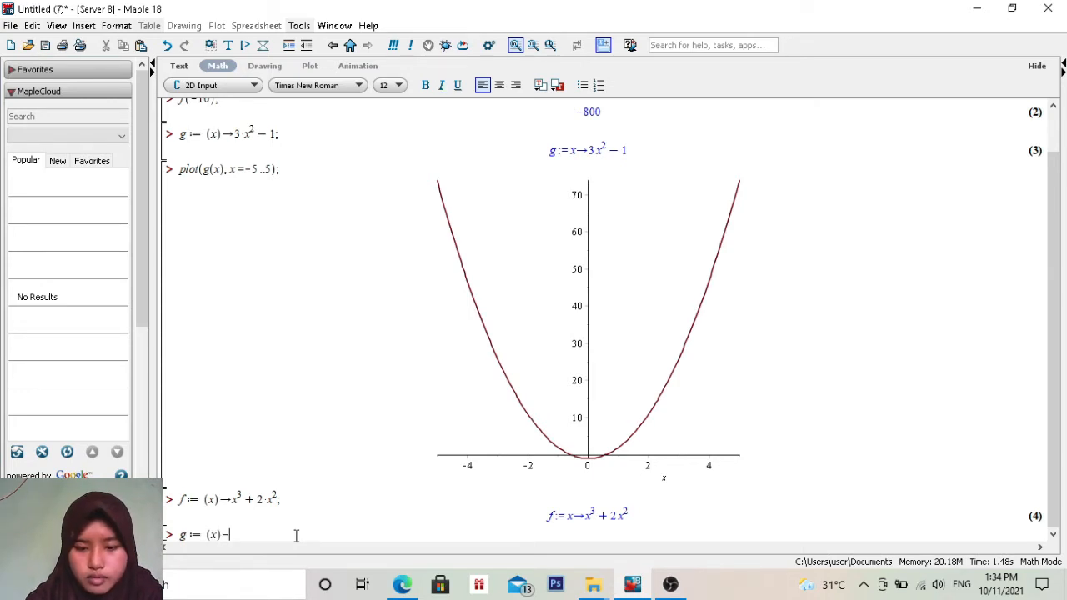
{"action": "type", "text": ">"}
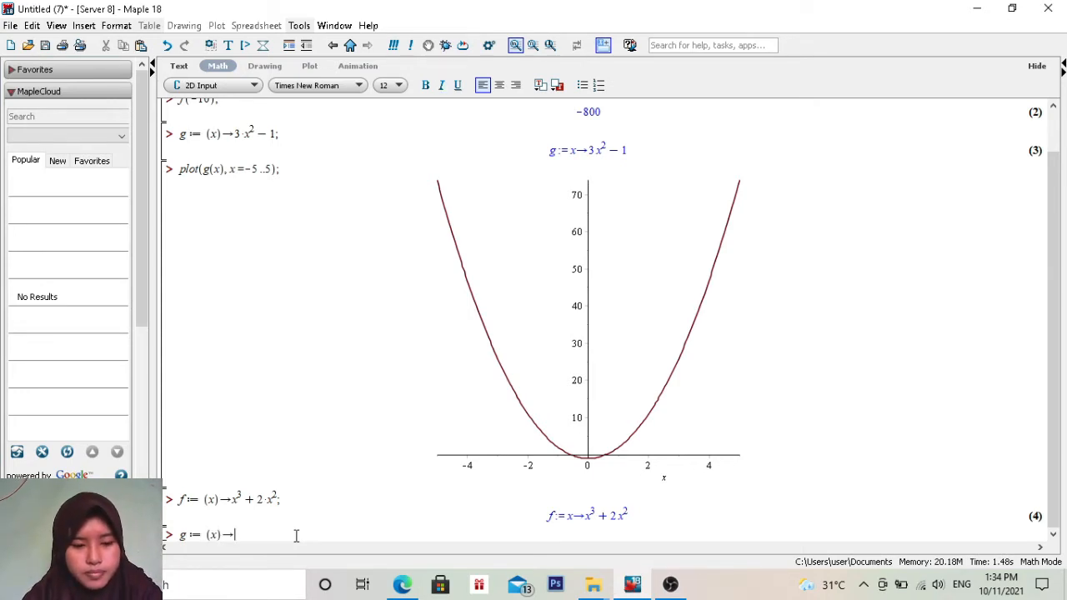
{"action": "type", "text": "3"}
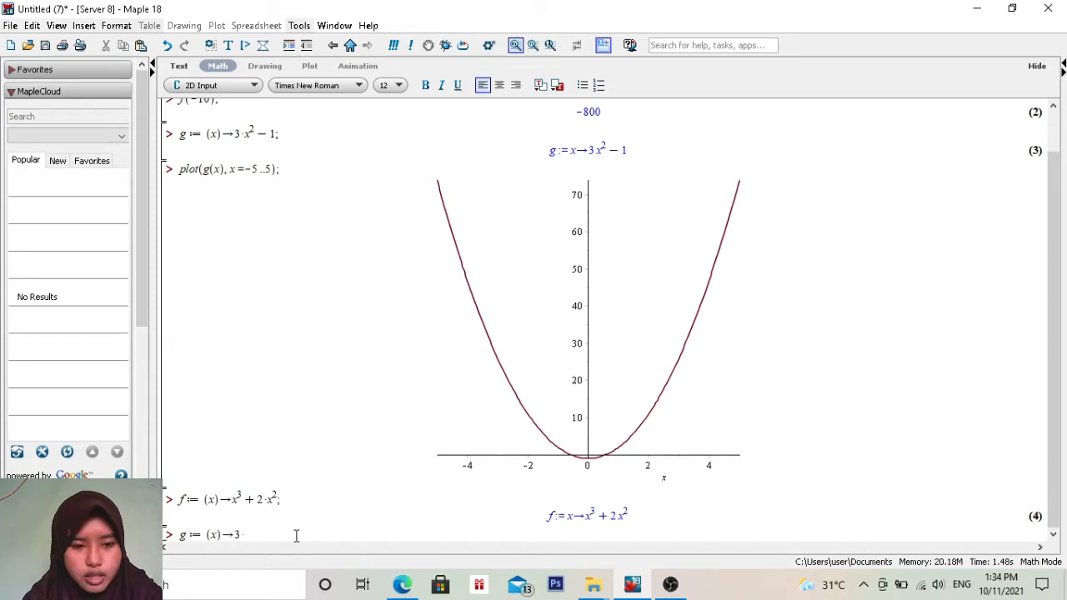
{"action": "type", "text": "*x"}
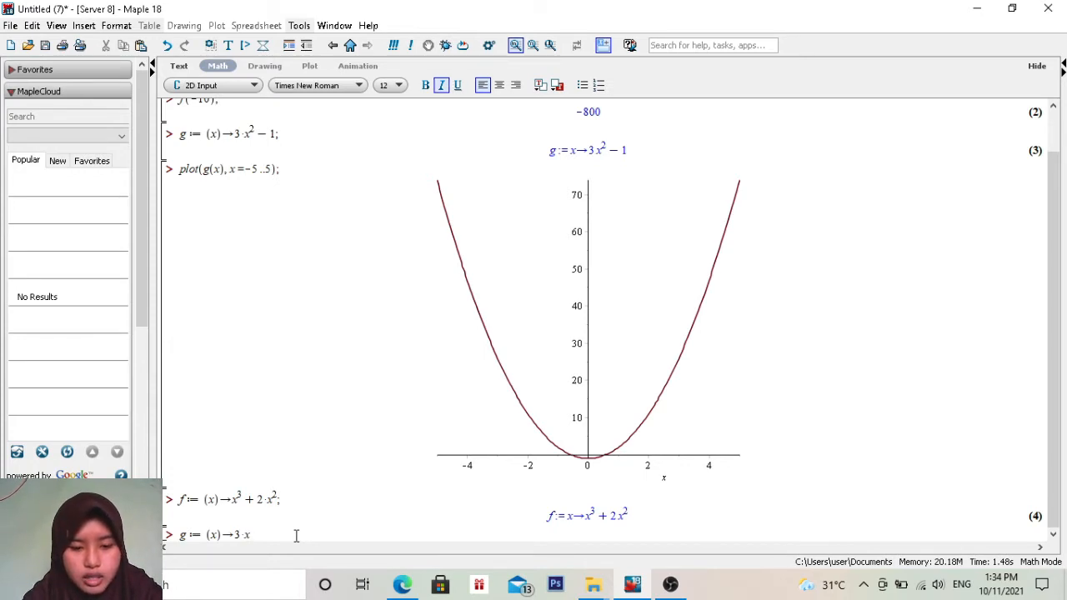
{"action": "type", "text": "^2"}
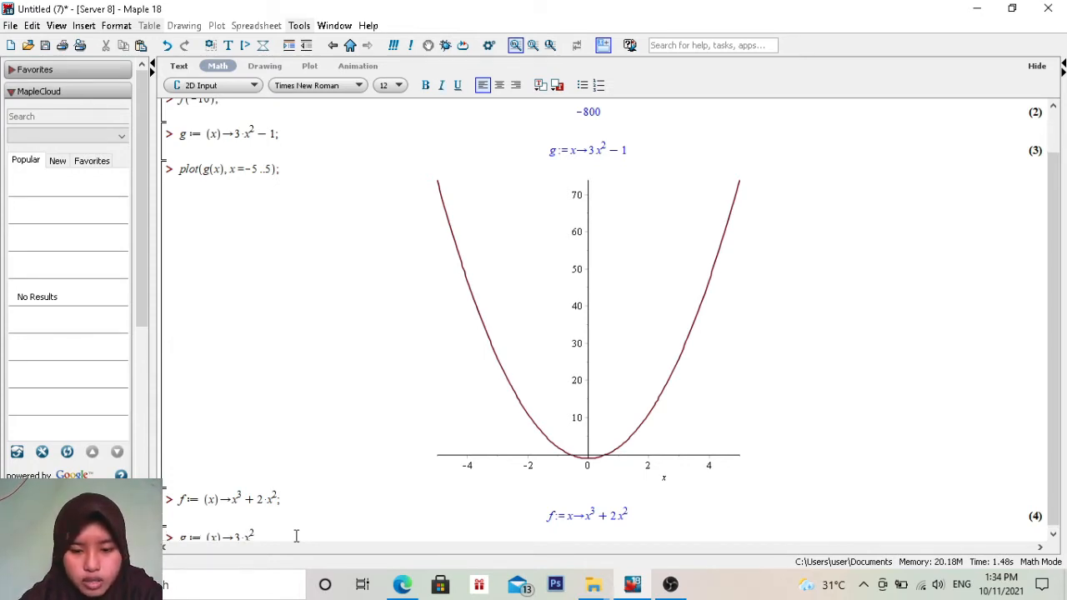
{"action": "key", "text": "Right"}
{"action": "type", "text": "-1"}
{"action": "type", "text": ";"}
{"action": "key", "text": "Return"}
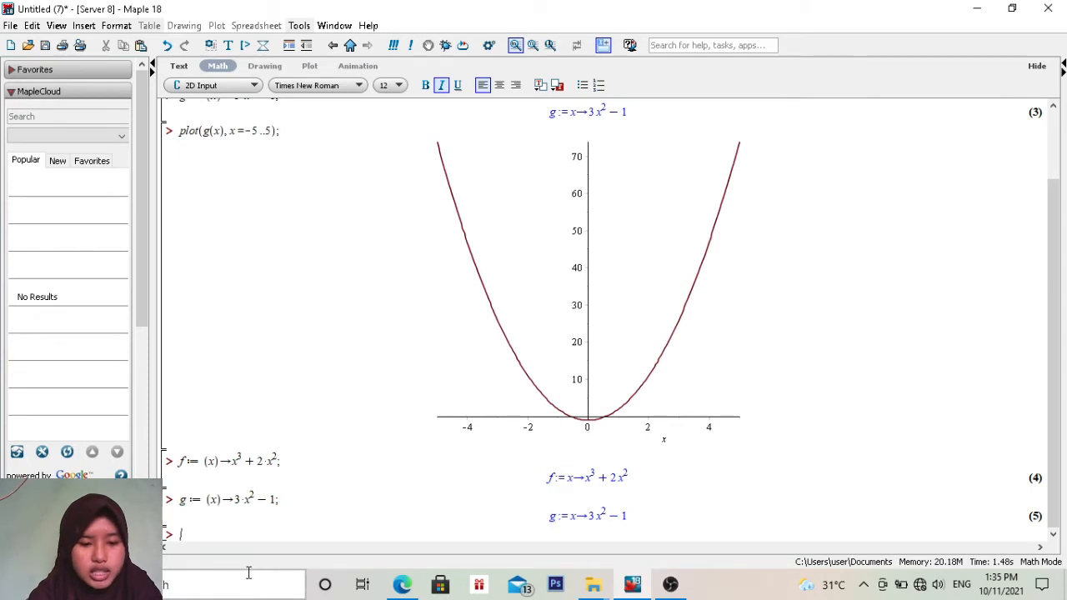
Evaluate the sum f(1) + g(2); for part c of question 1.
{"action": "type", "text": "f"}
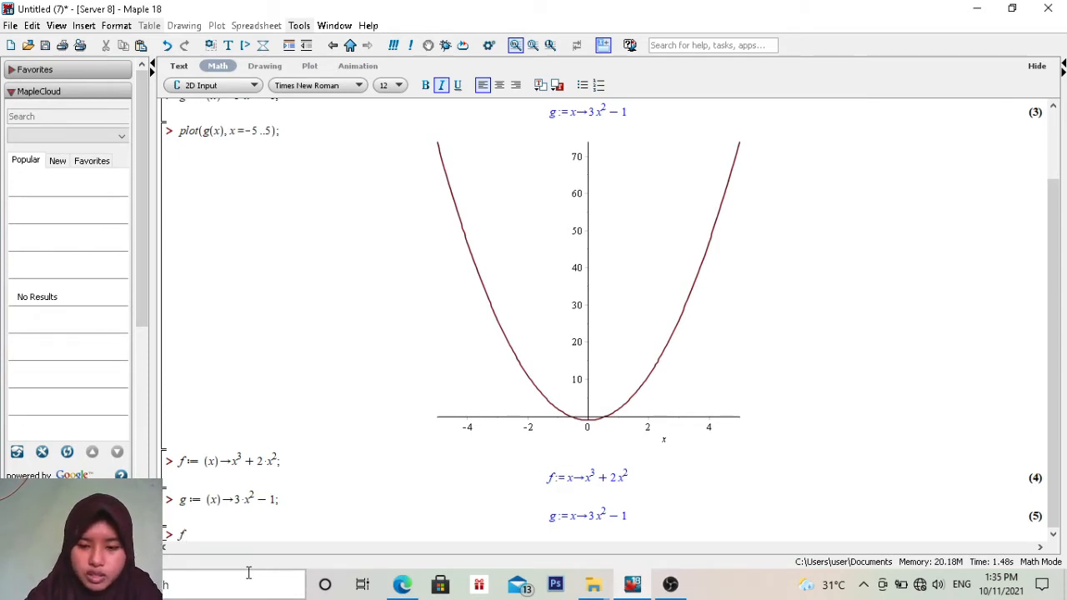
{"action": "type", "text": "(1"}
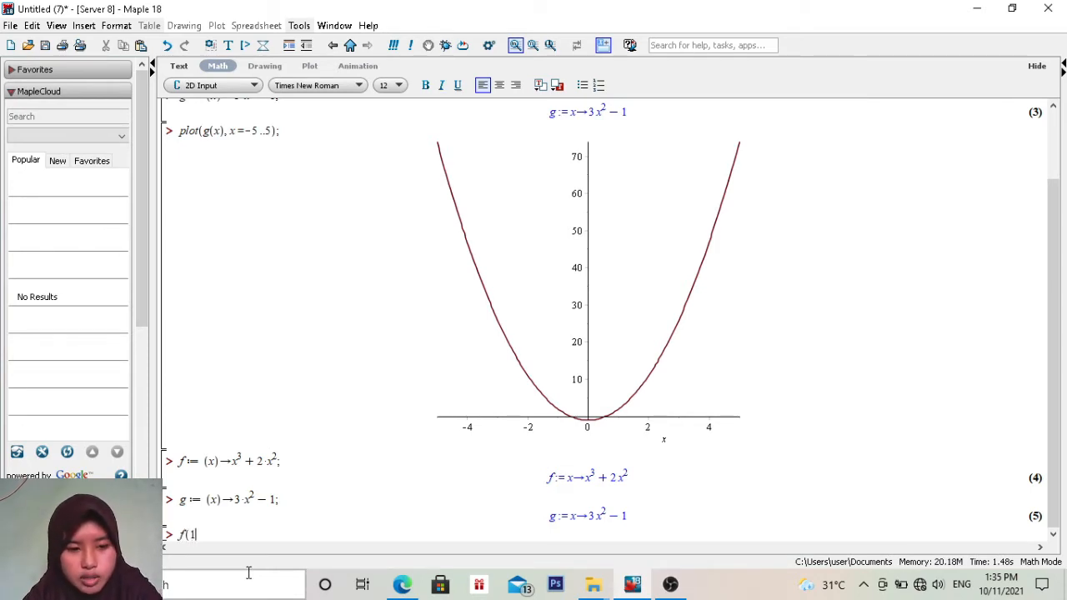
{"action": "type", "text": ") +"}
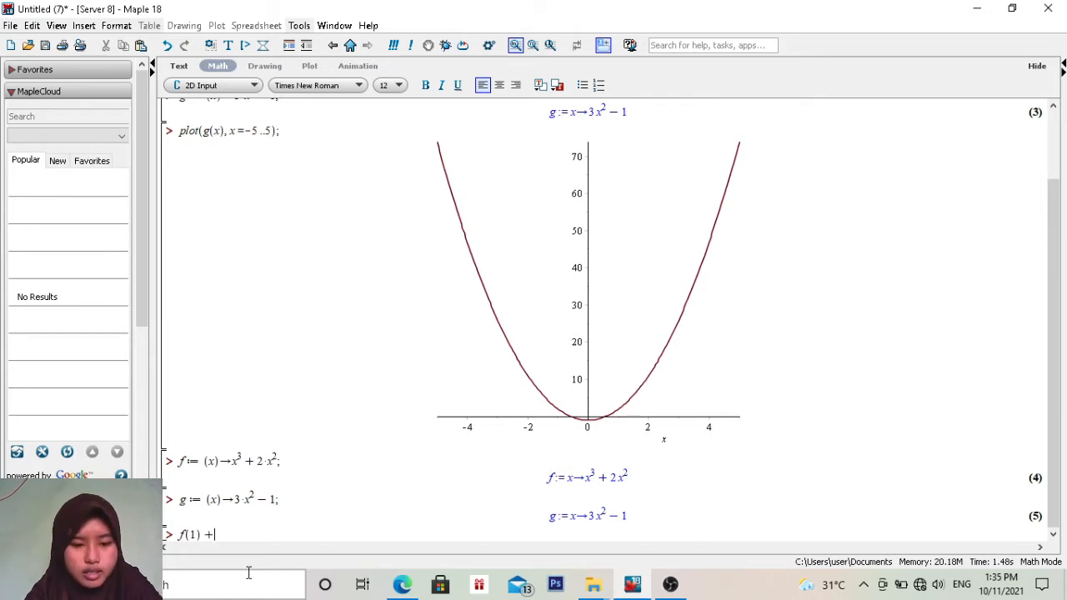
{"action": "type", "text": "g("}
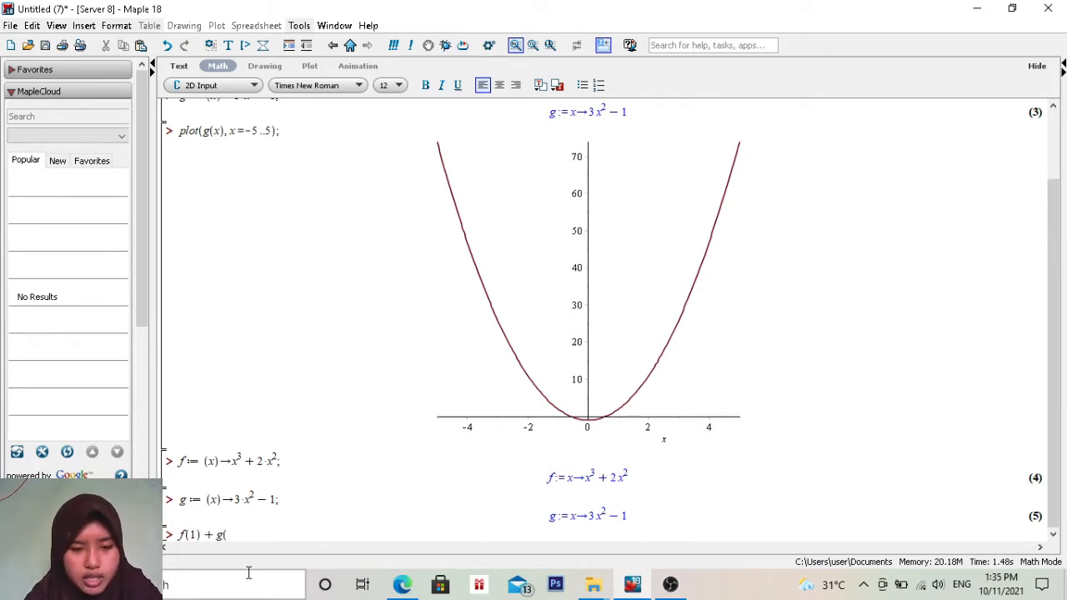
{"action": "type", "text": "2);"}
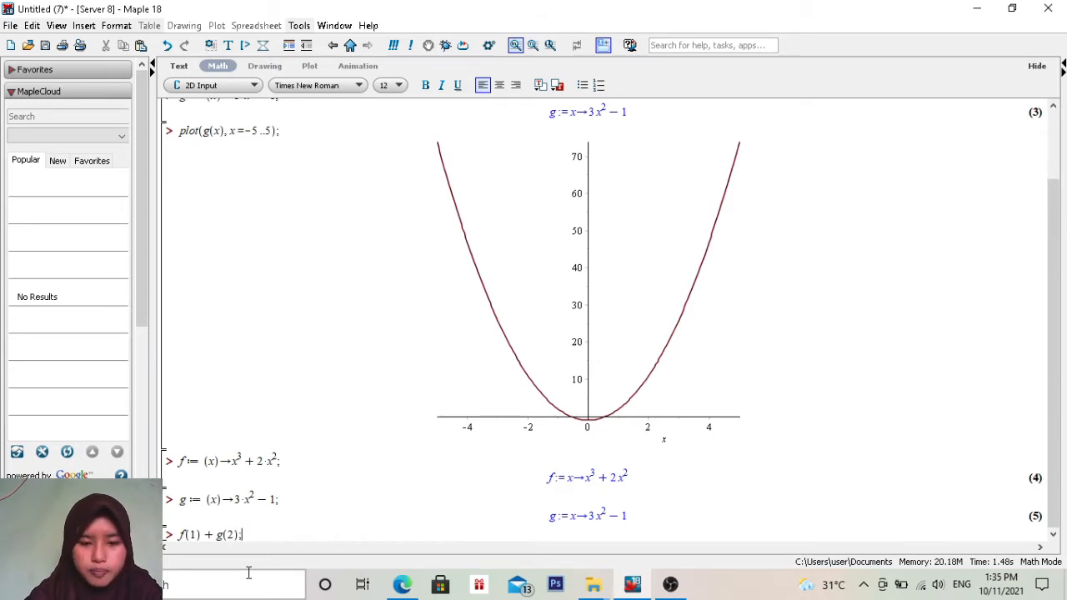
{"action": "key", "text": "Return"}
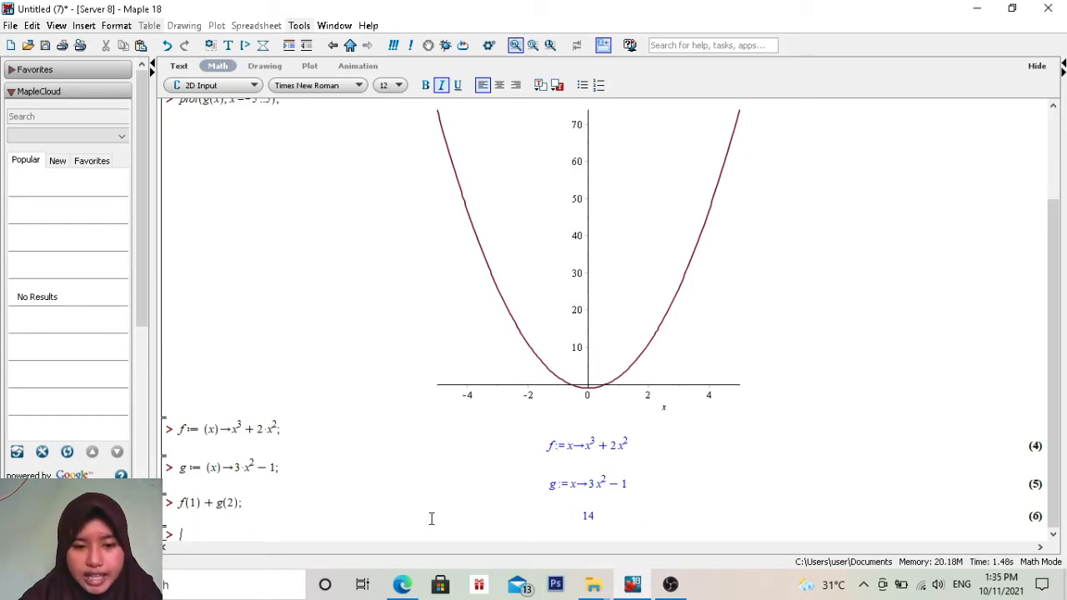
Consult question 2 in the exam PDF and start a Maple plot command with the function list [1 + cos(x), sin(x/2)].
{"action": "left_click", "coordinate": [403, 585]}
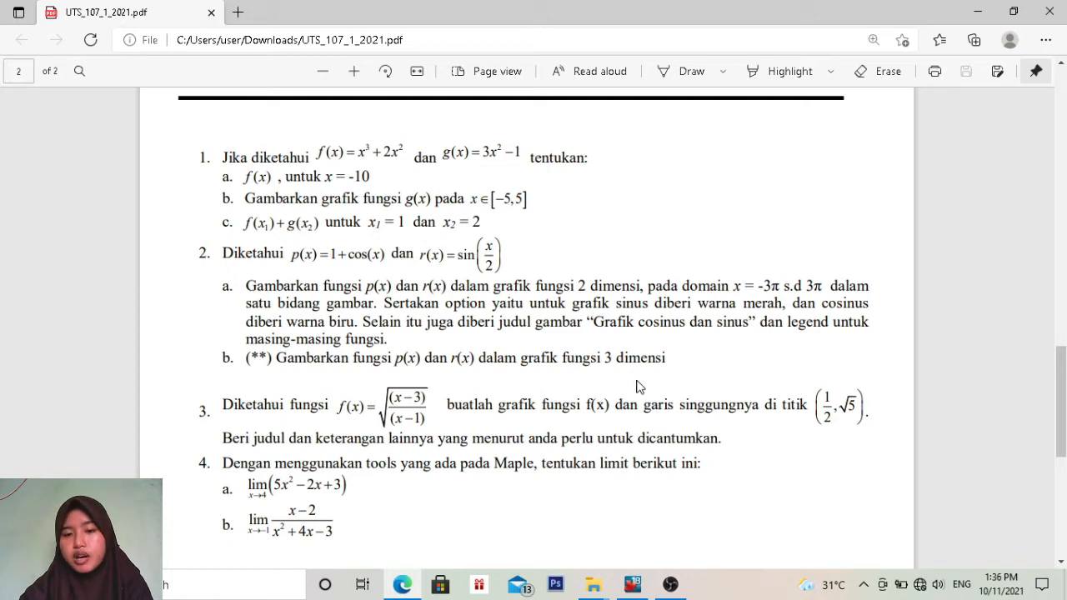
{"action": "left_click", "coordinate": [638, 590]}
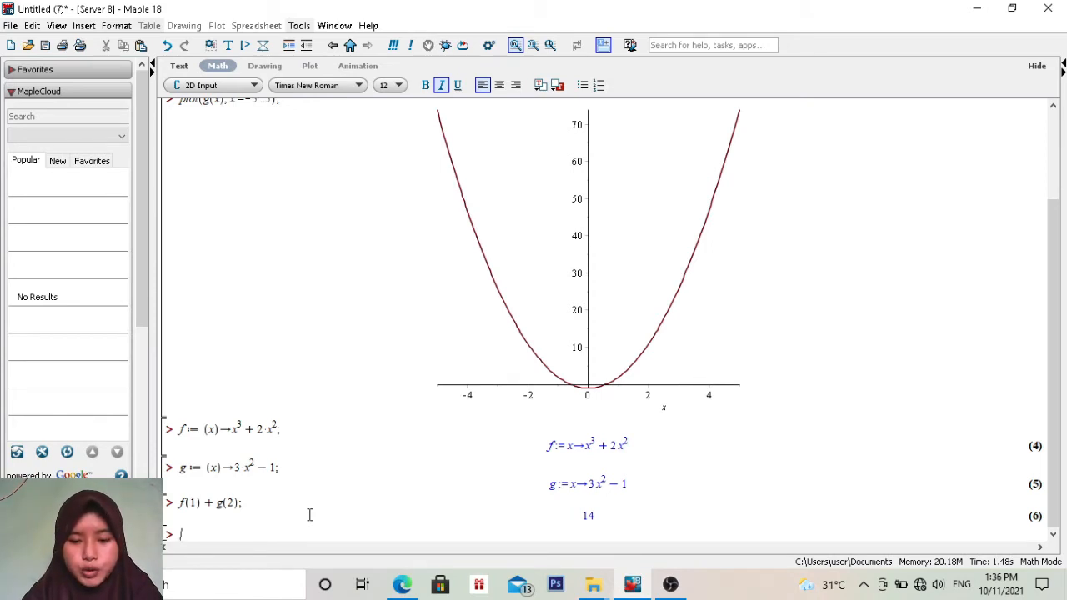
{"action": "type", "text": "pl"}
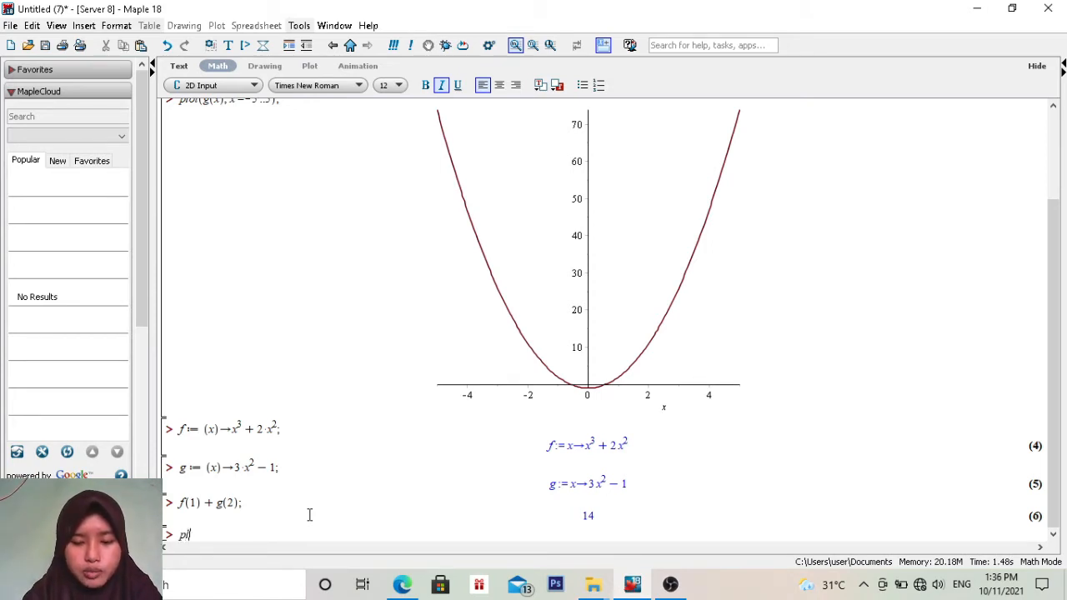
{"action": "type", "text": "ot"}
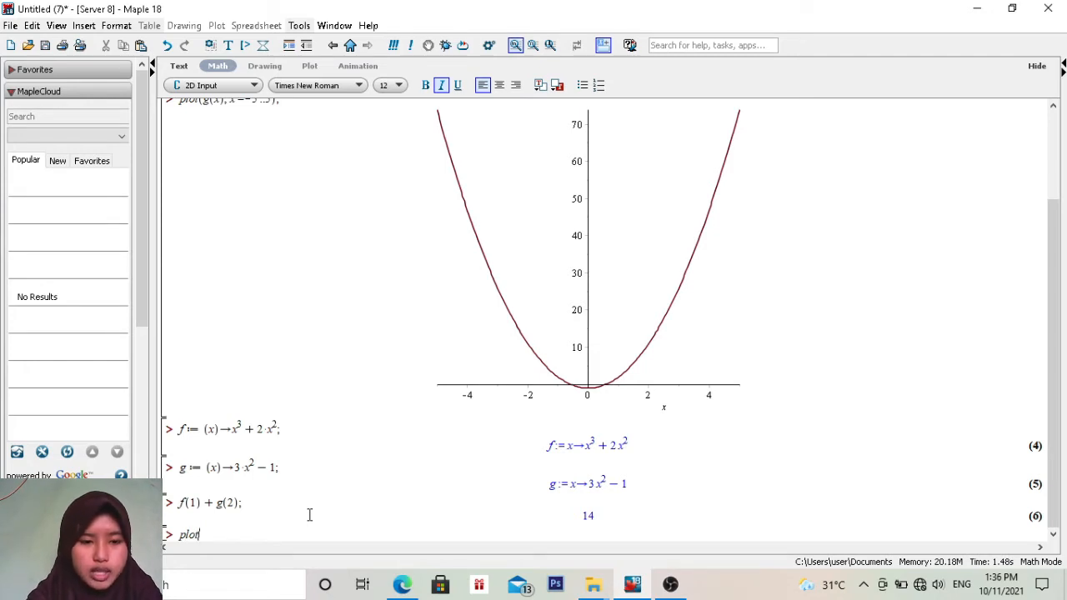
{"action": "type", "text": "([1 +"}
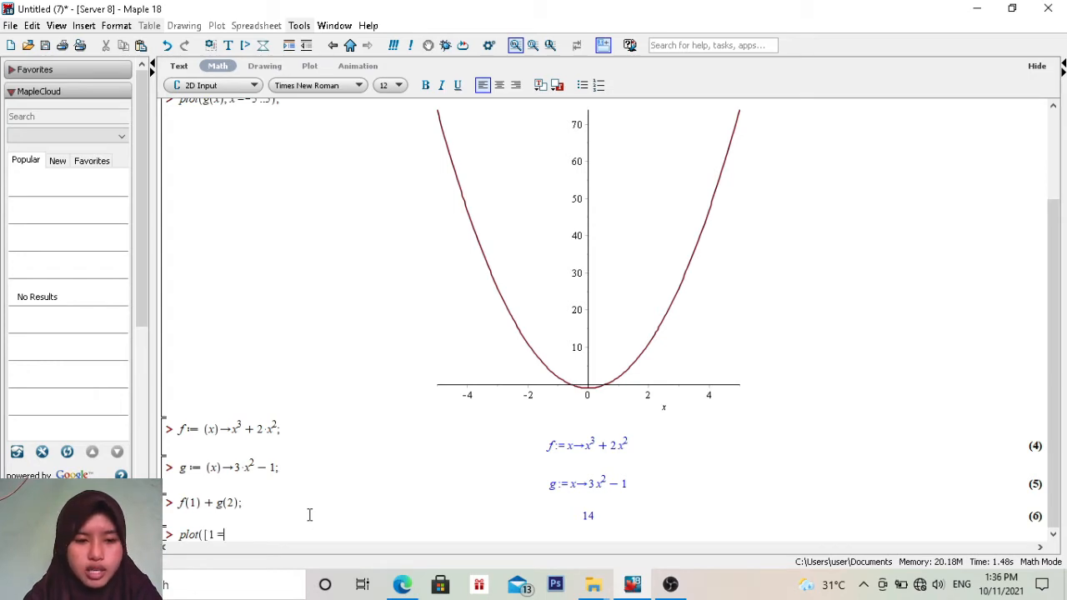
{"action": "type", "text": "cos(x)"}
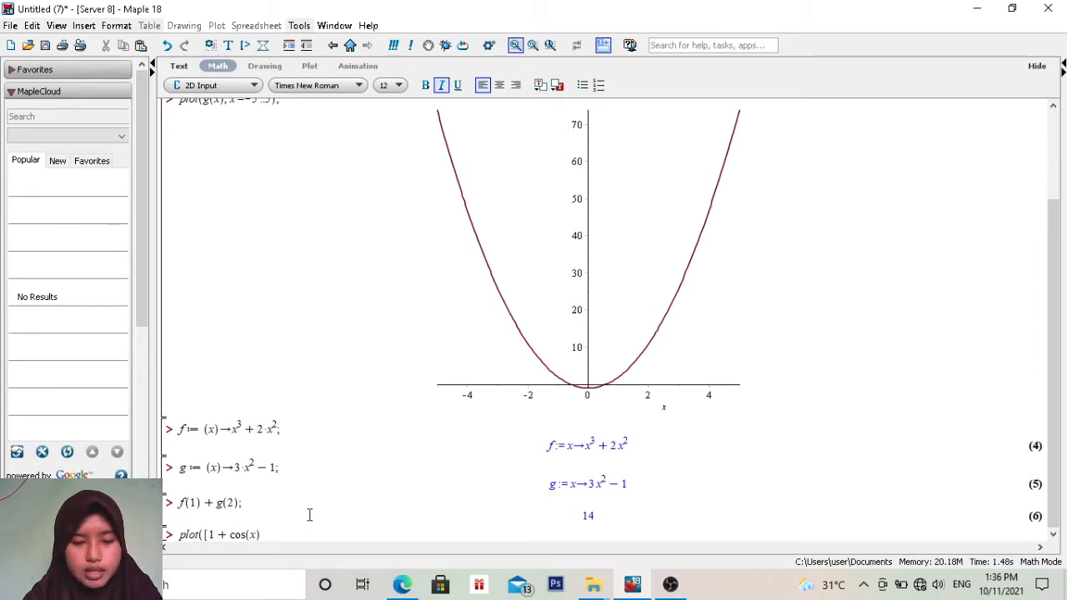
{"action": "type", "text": ","}
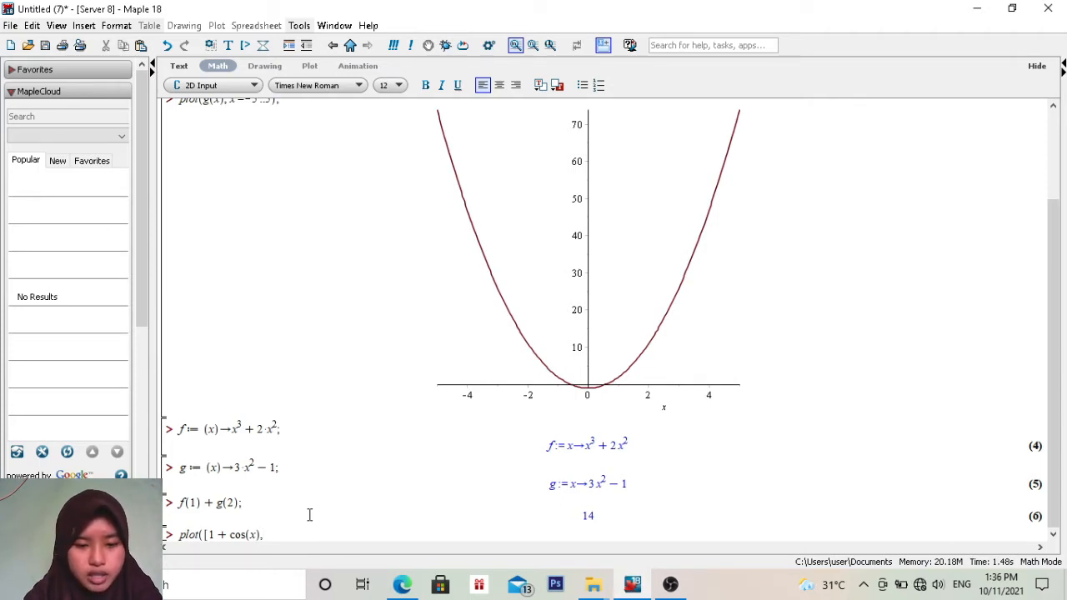
{"action": "type", "text": "sin("}
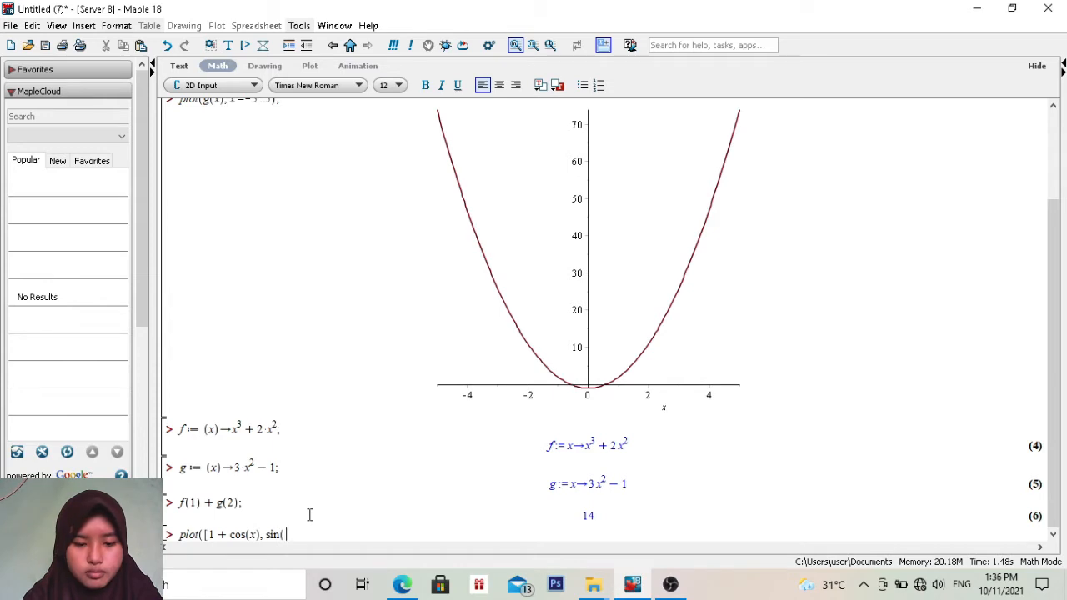
{"action": "type", "text": "x/2"}
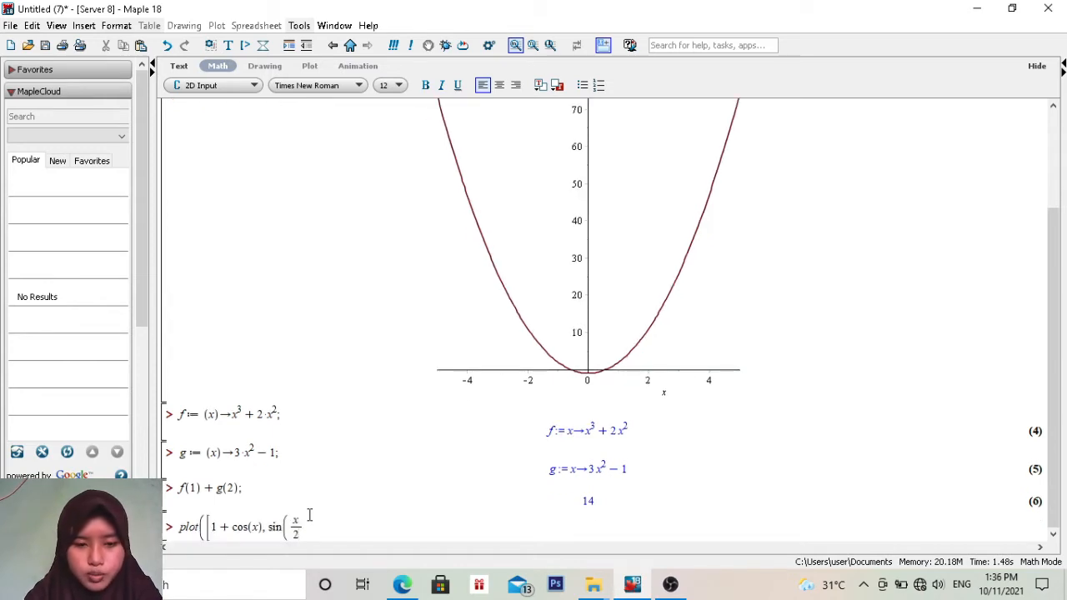
{"action": "key", "text": "Right"}
{"action": "type", "text": ")"}
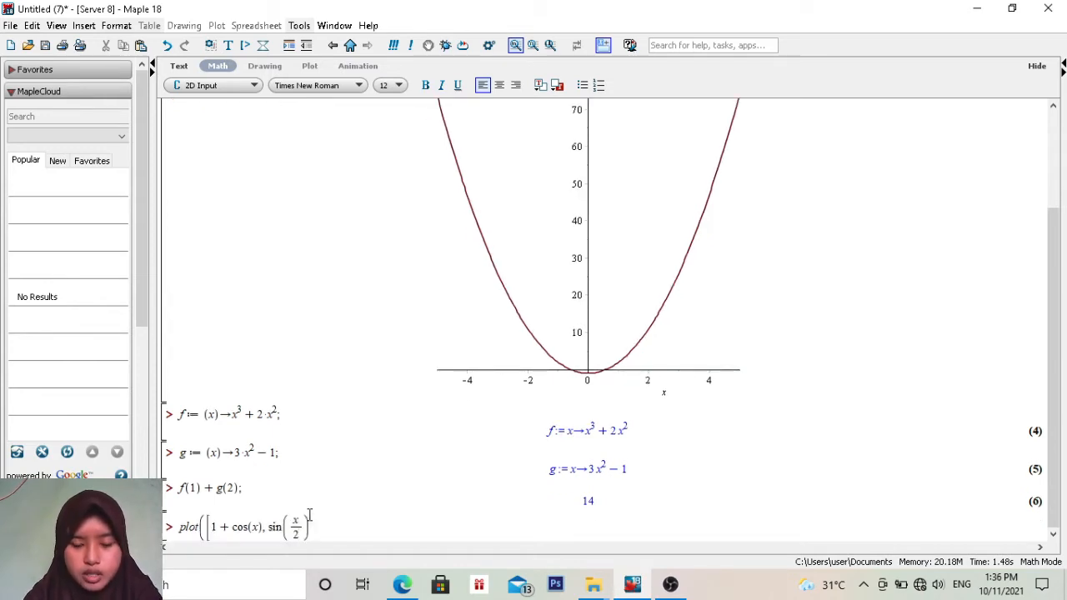
{"action": "type", "text": "],"}
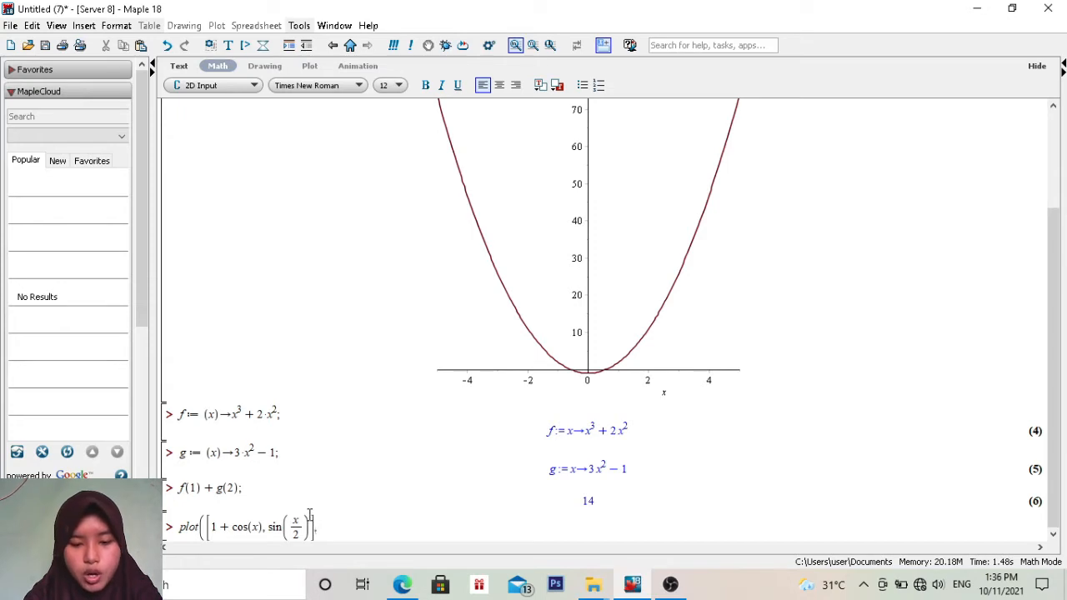
Add the range x = -3*Pi..3*Pi to the plot command for the cosine and sine functions.
{"action": "type", "text": "x="}
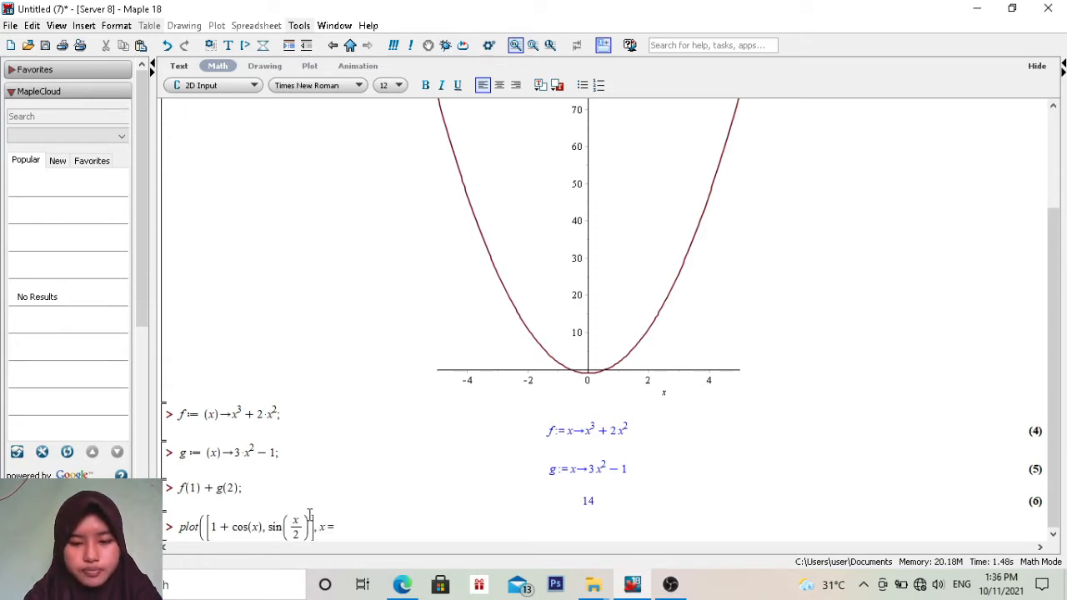
{"action": "type", "text": "-3"}
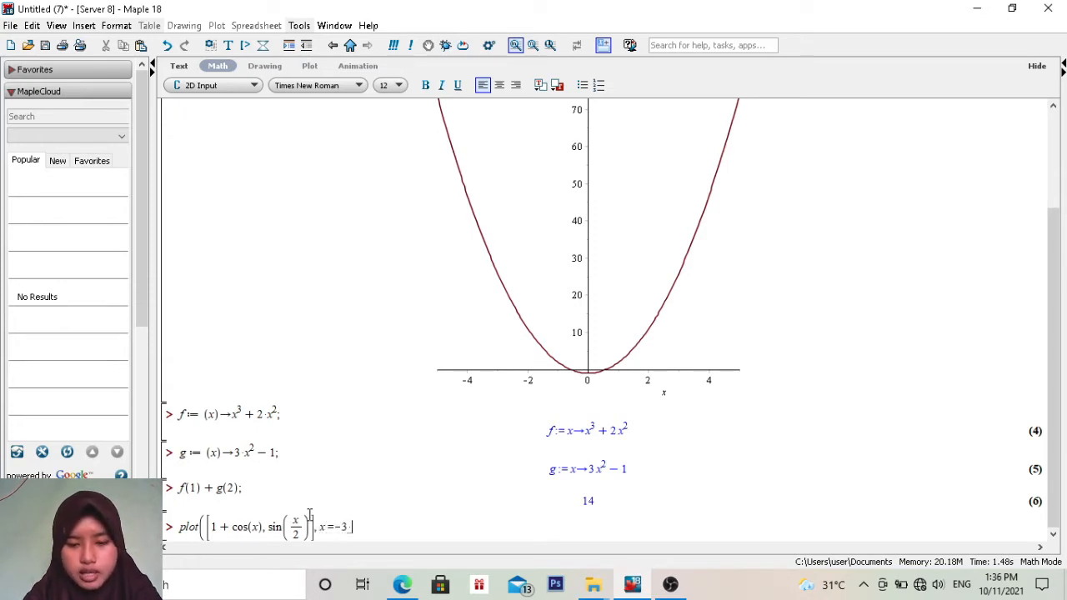
{"action": "type", "text": "*Pi"}
{"action": "type", "text": ".."}
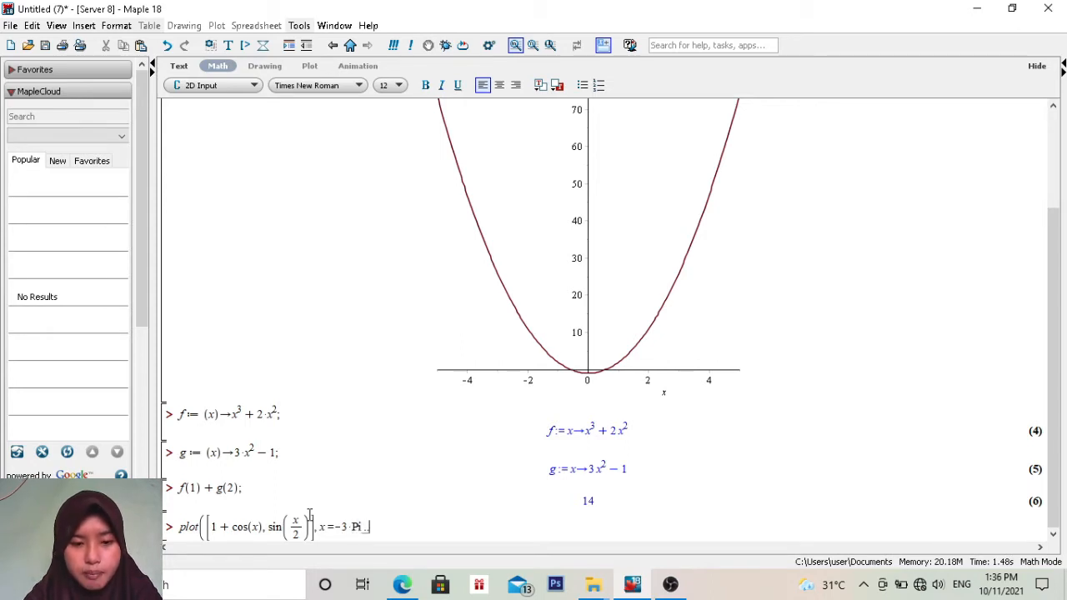
{"action": "type", "text": "3"}
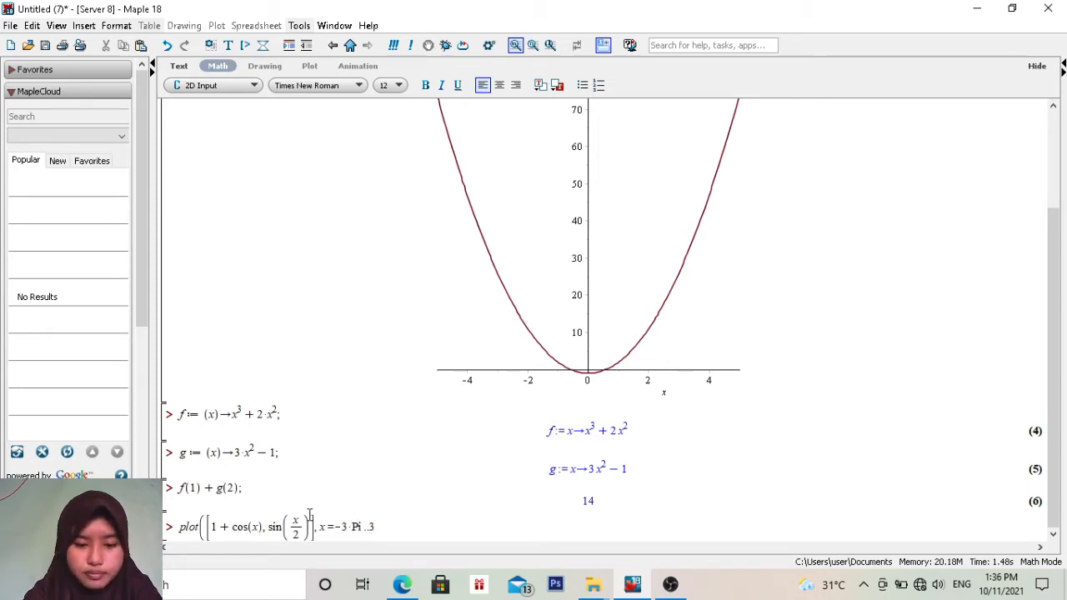
{"action": "type", "text": "*"}
{"action": "type", "text": "Pi"}
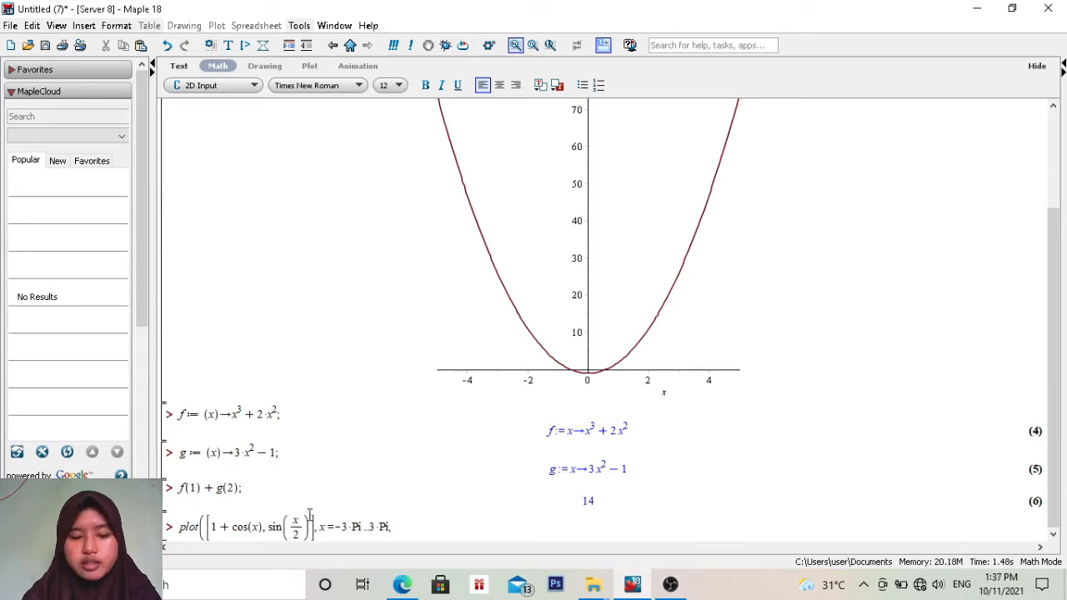
Add the option color = [blue, red] to the plot command for the cosine and sine curves.
{"action": "type", "text": ", color "}
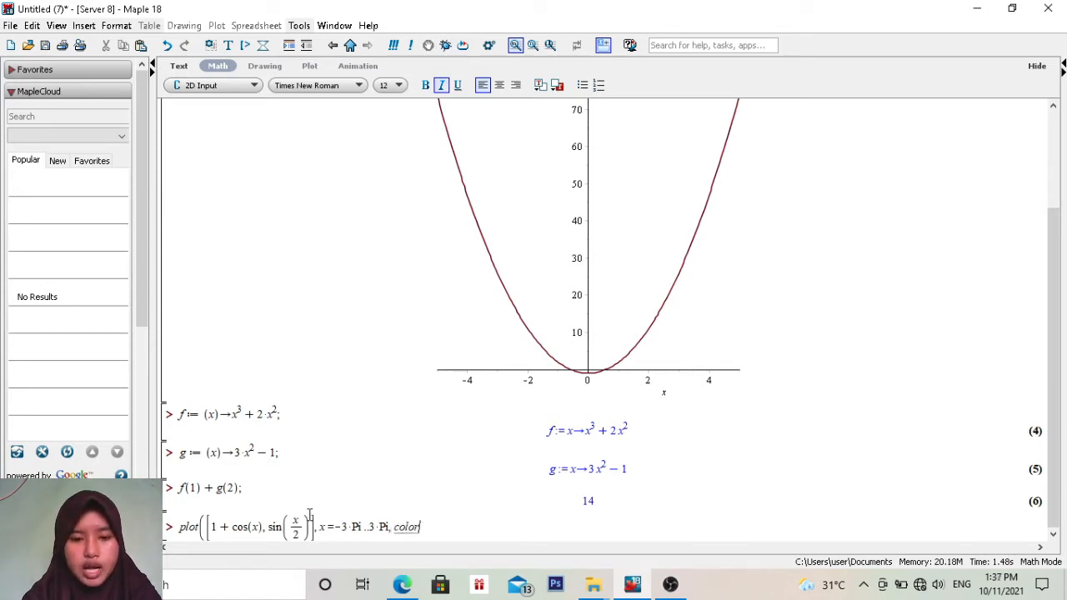
{"action": "type", "text": "= ["}
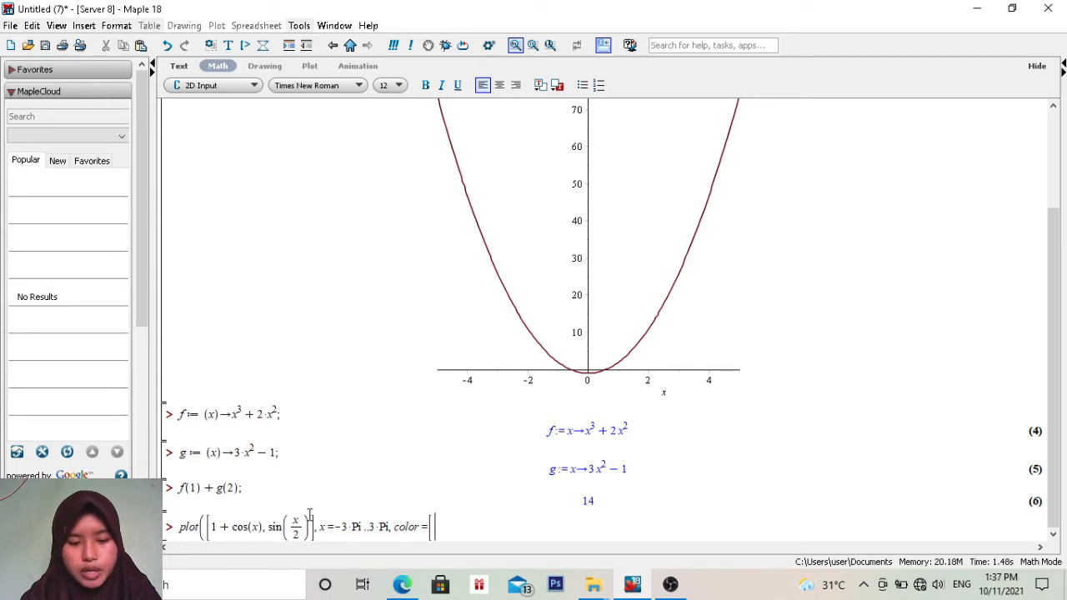
{"action": "type", "text": "blu"}
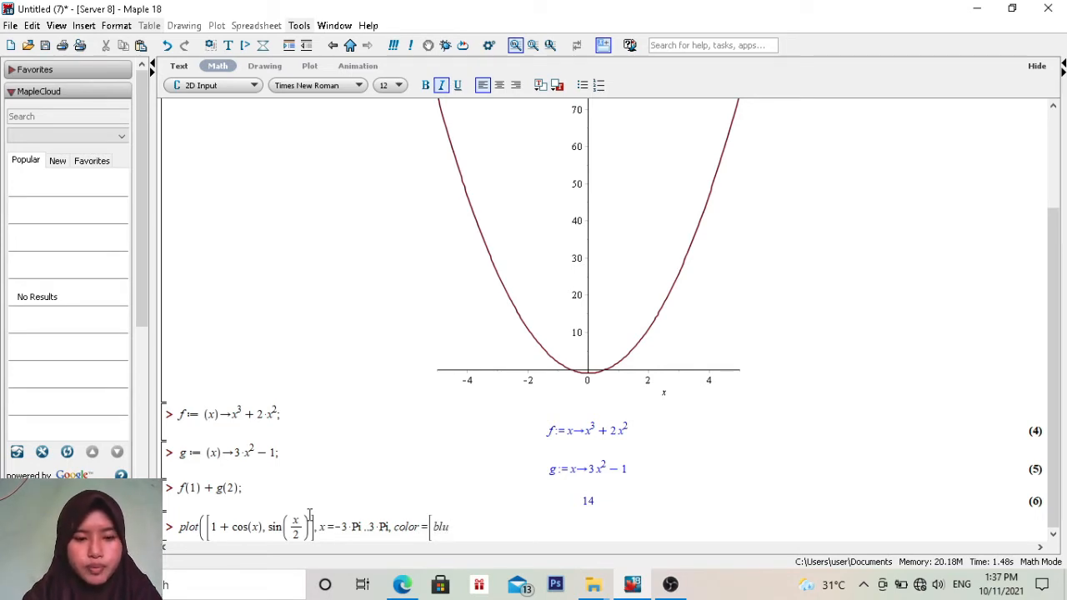
{"action": "type", "text": "e"}
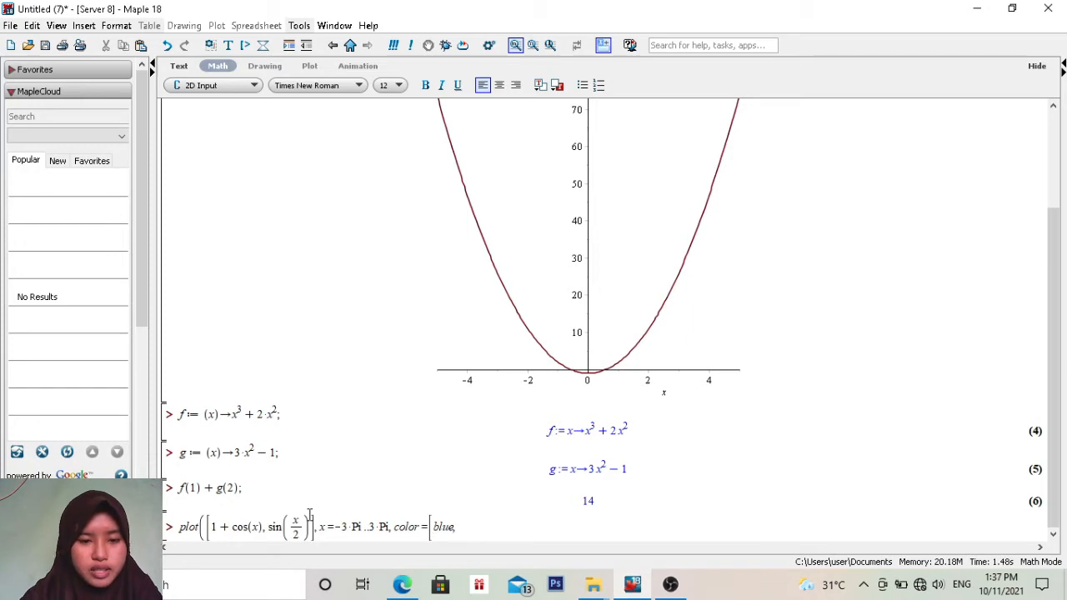
{"action": "type", "text": ", "}
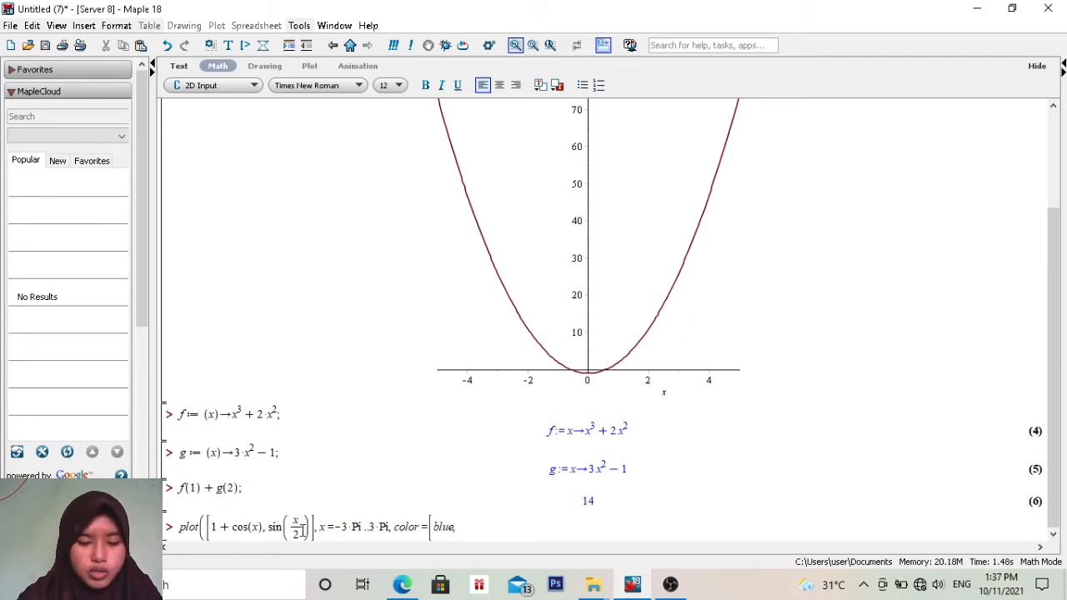
{"action": "type", "text": "red"}
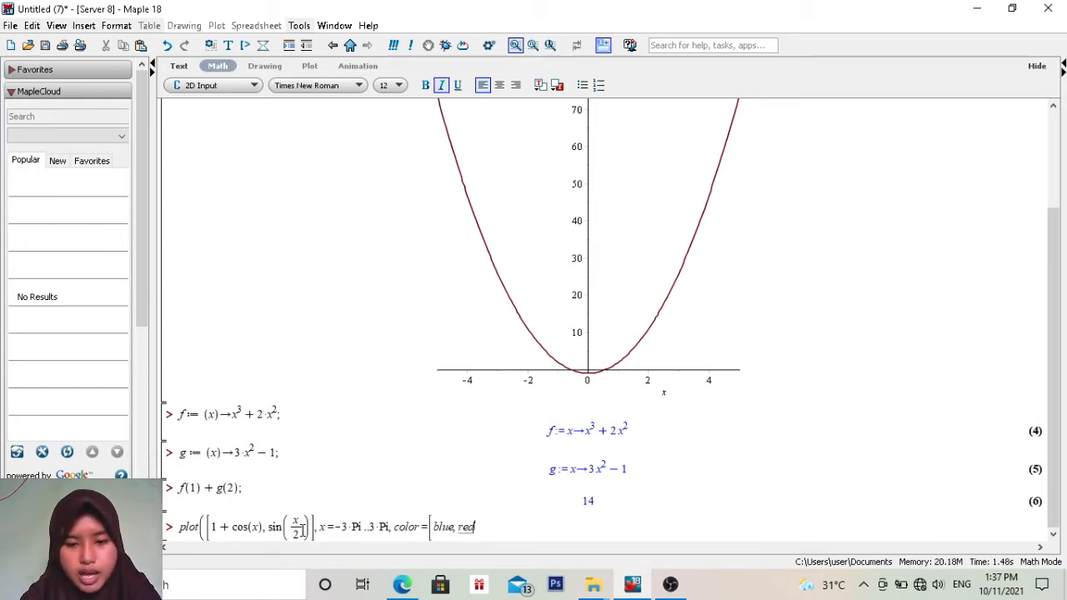
{"action": "type", "text": "], "}
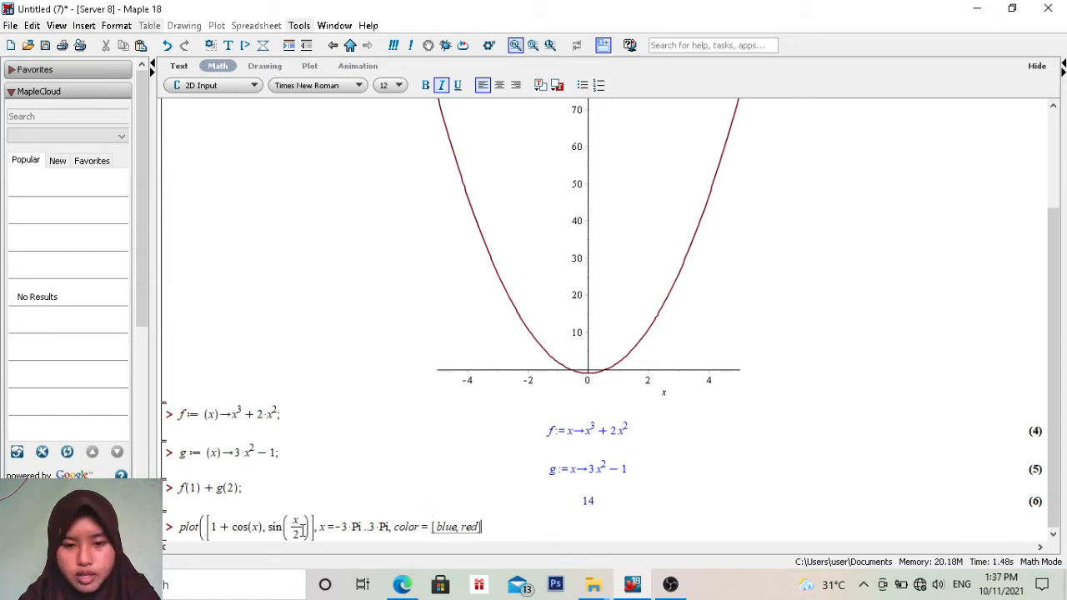
Add the option title = ["Grafik Cosinus dan Sinus"] to the plot command.
{"action": "type", "text": "t"}
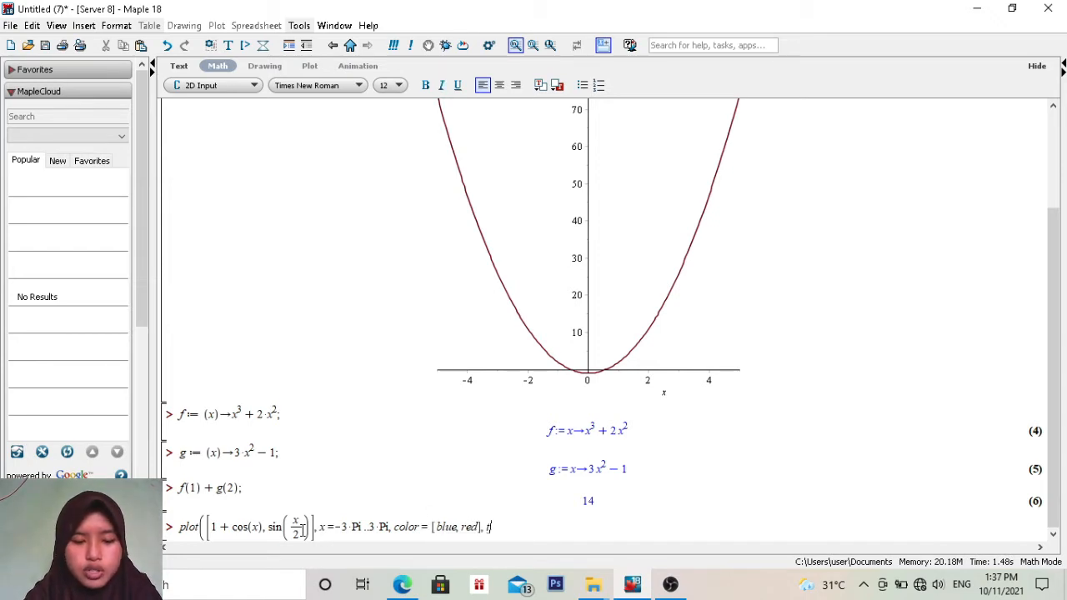
{"action": "type", "text": "itle "}
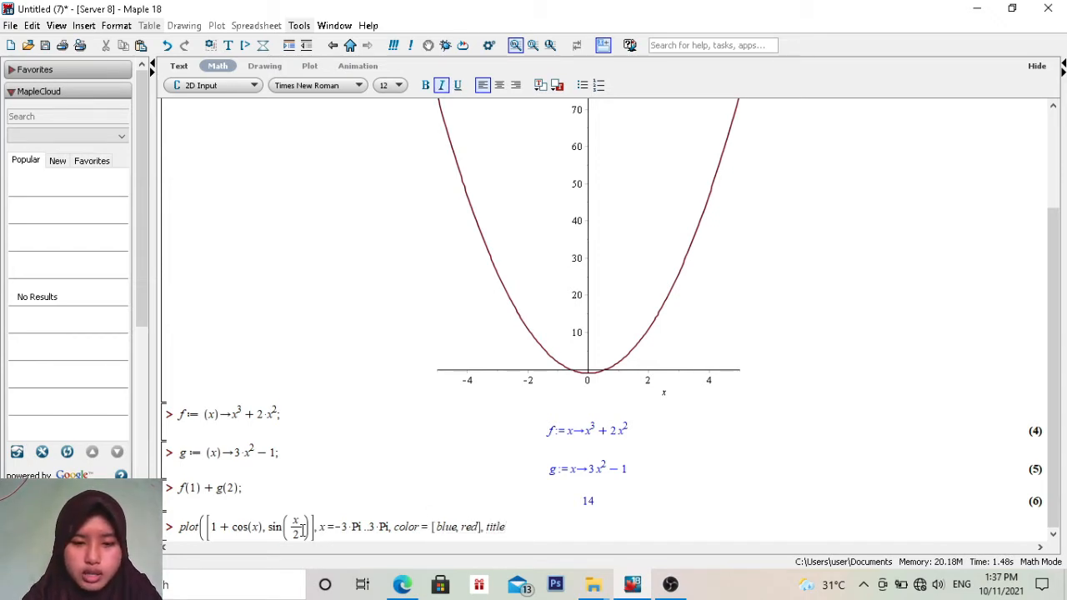
{"action": "type", "text": "= ["}
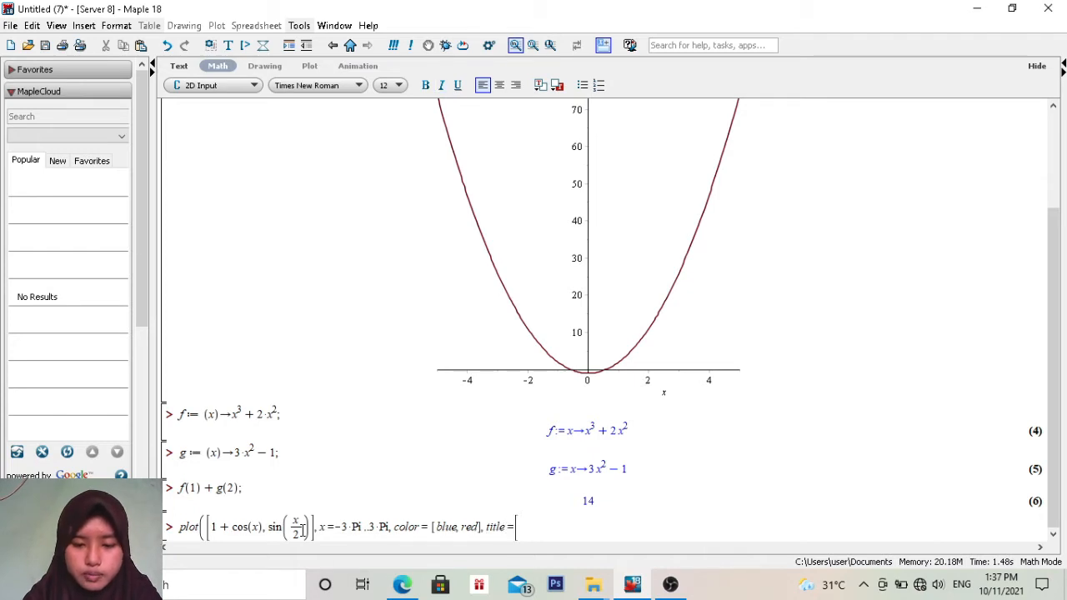
{"action": "type", "text": "\""}
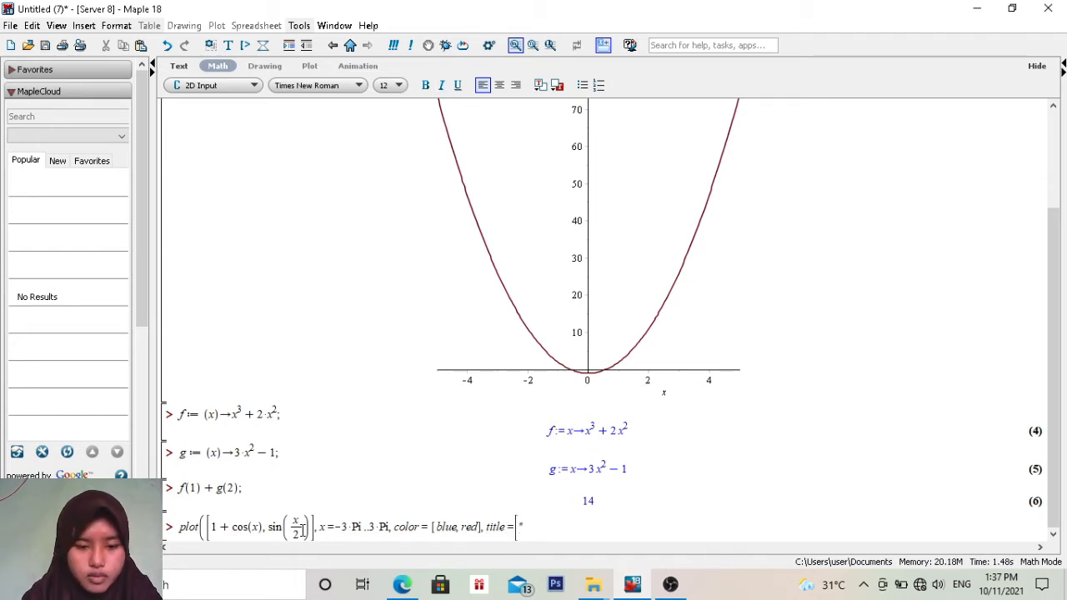
{"action": "type", "text": "Grafik"}
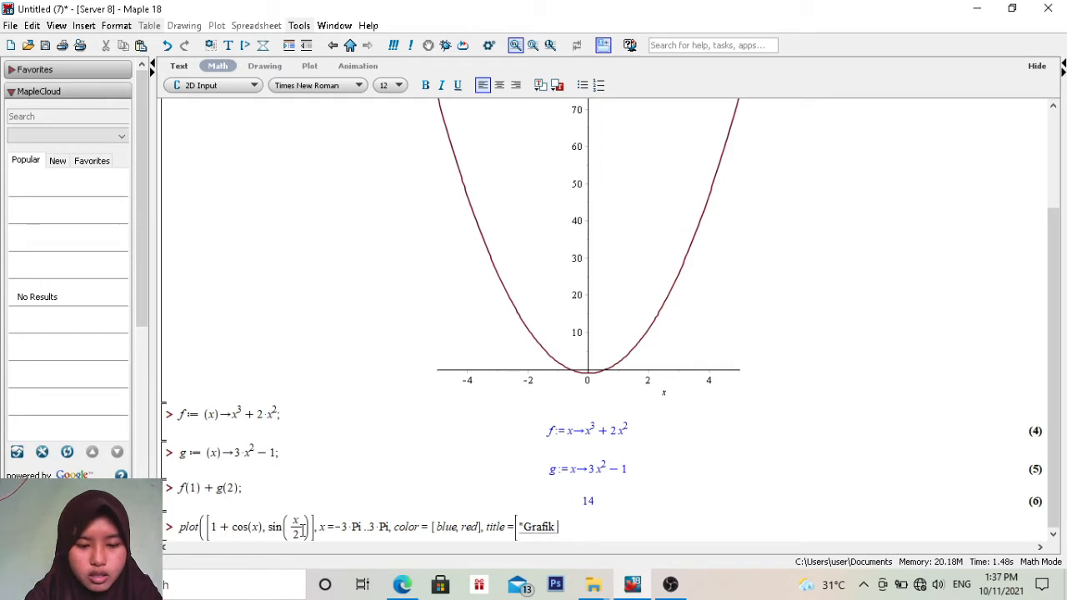
{"action": "type", "text": " Cosinus dan"}
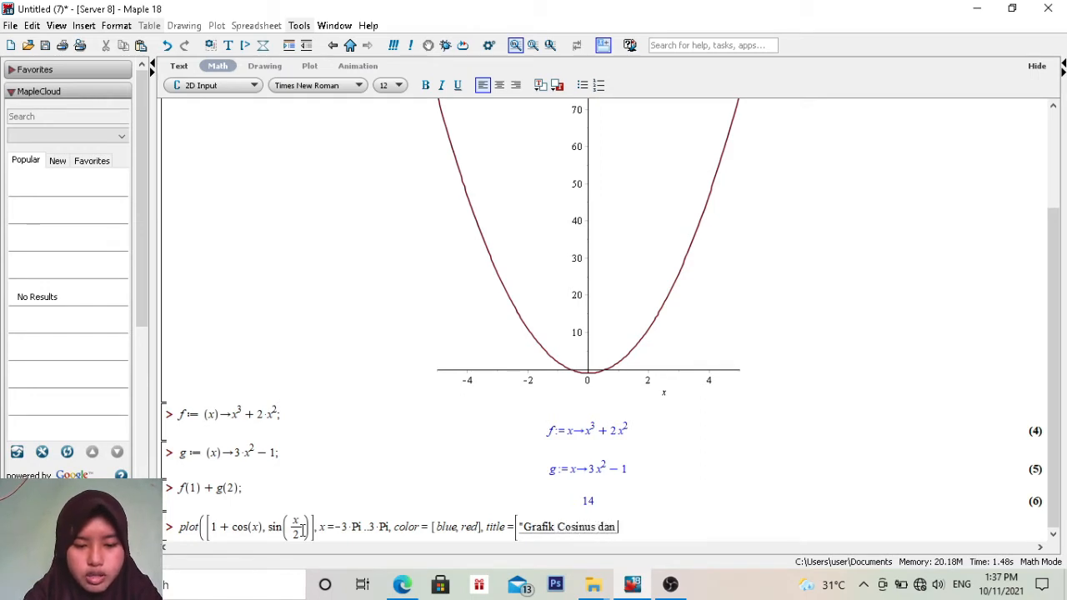
{"action": "type", "text": " Sinus"}
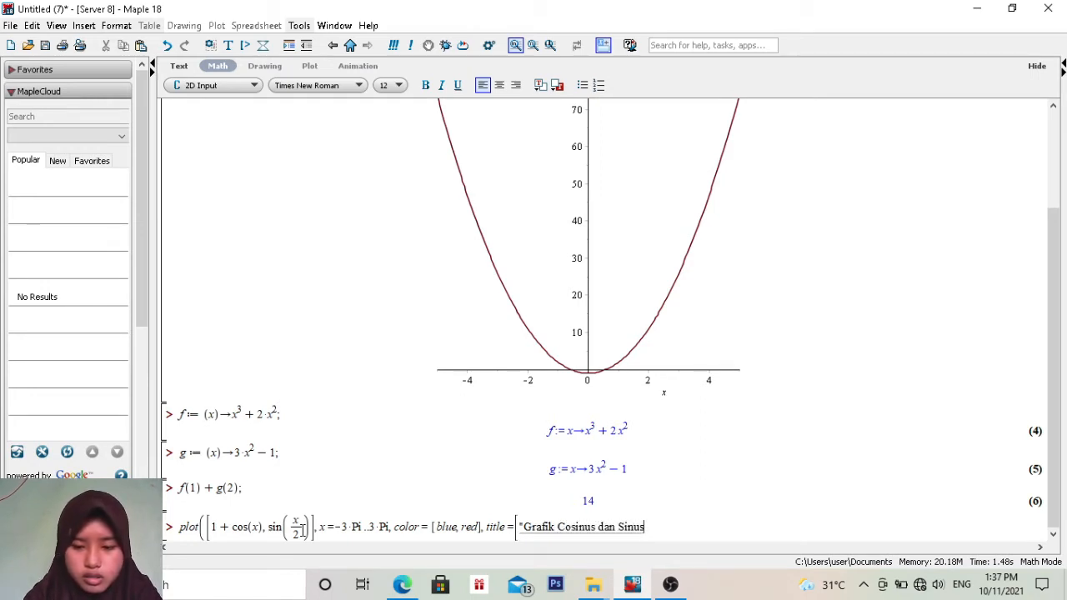
{"action": "type", "text": "\"]"}
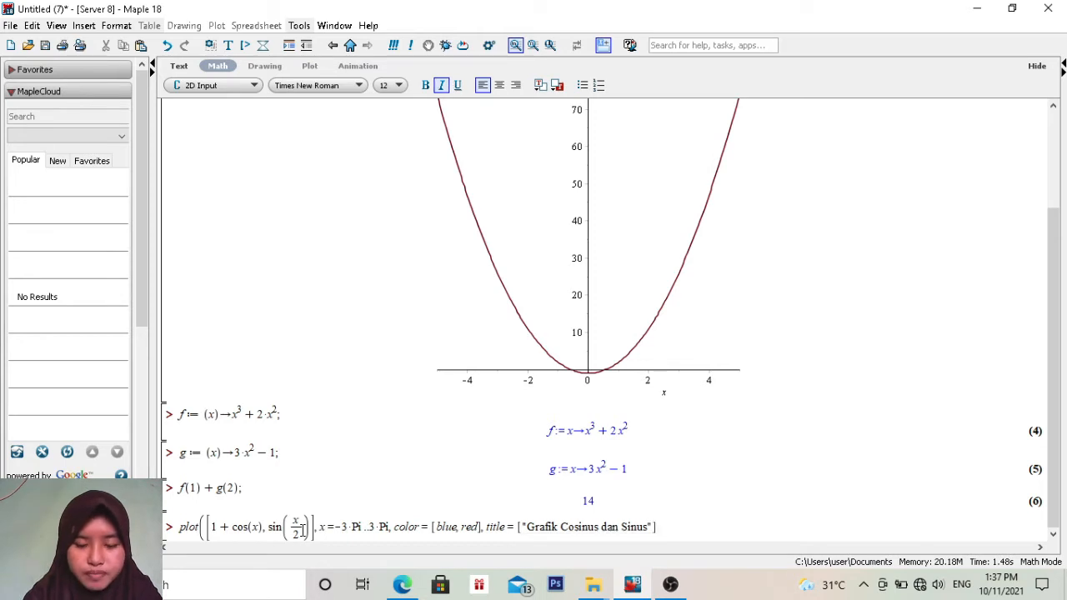
Add the option legend = ["Grafik cos(x)", "Grafik sin(x)"] to the plot command, close it with a semicolon and execute it.
{"action": "type", "text": ", legend = "}
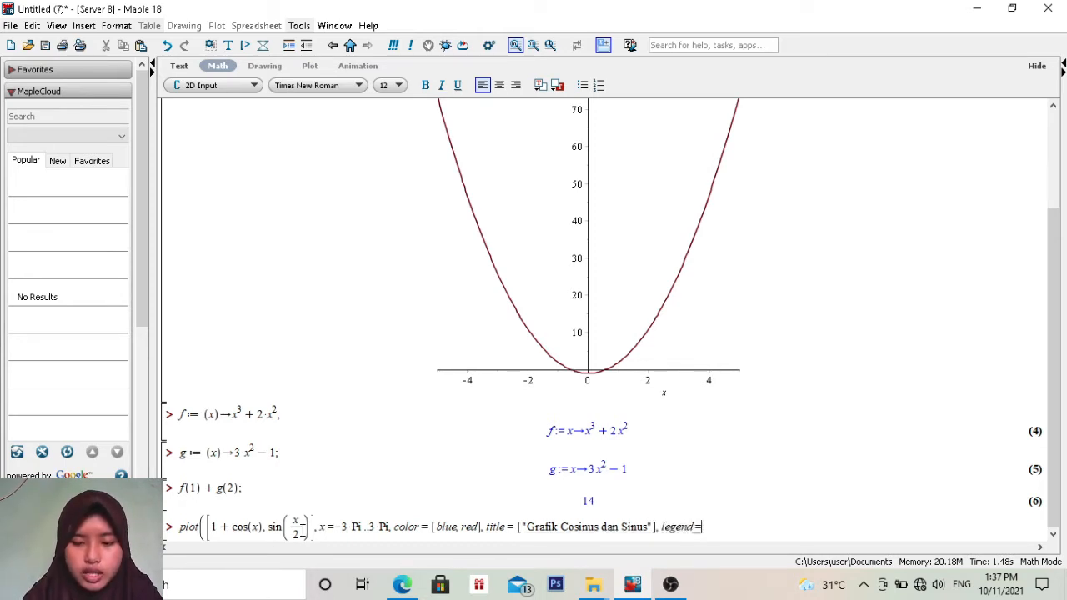
{"action": "type", "text": "[\""}
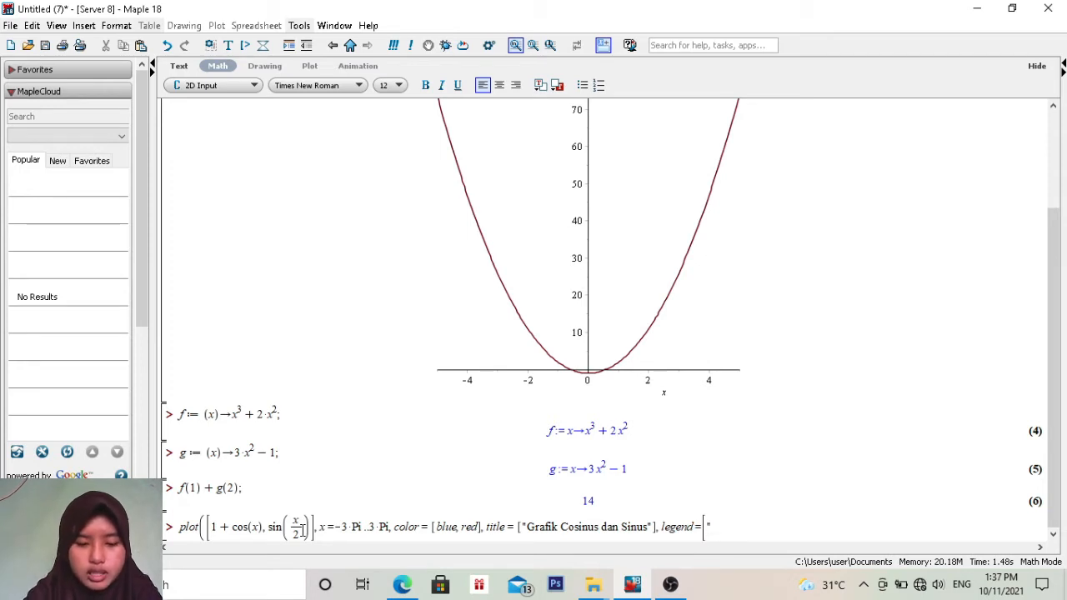
{"action": "type", "text": "Grafik "}
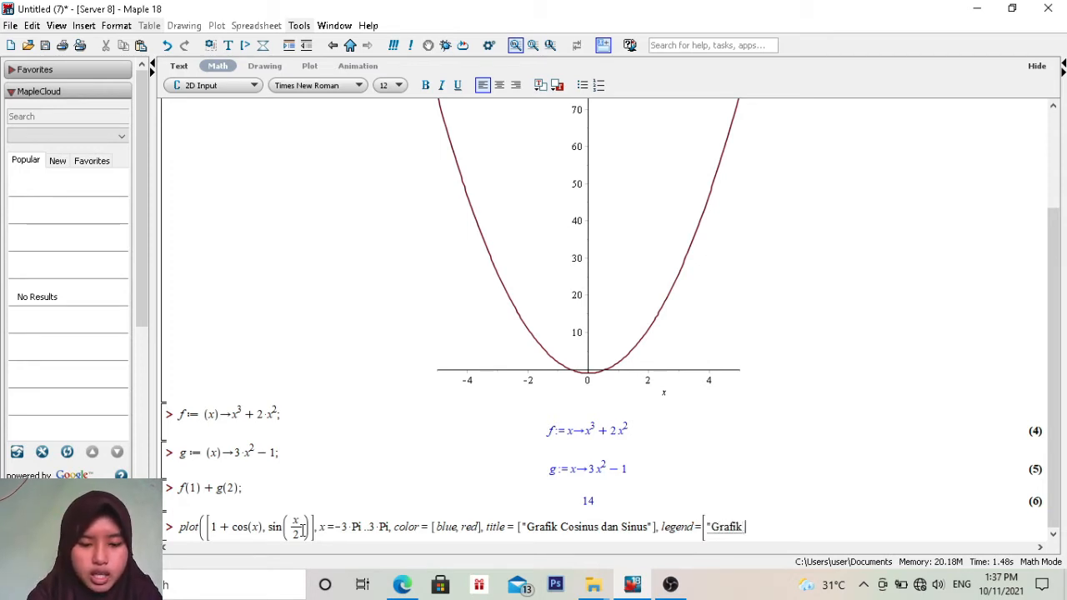
{"action": "type", "text": "cos(x)"}
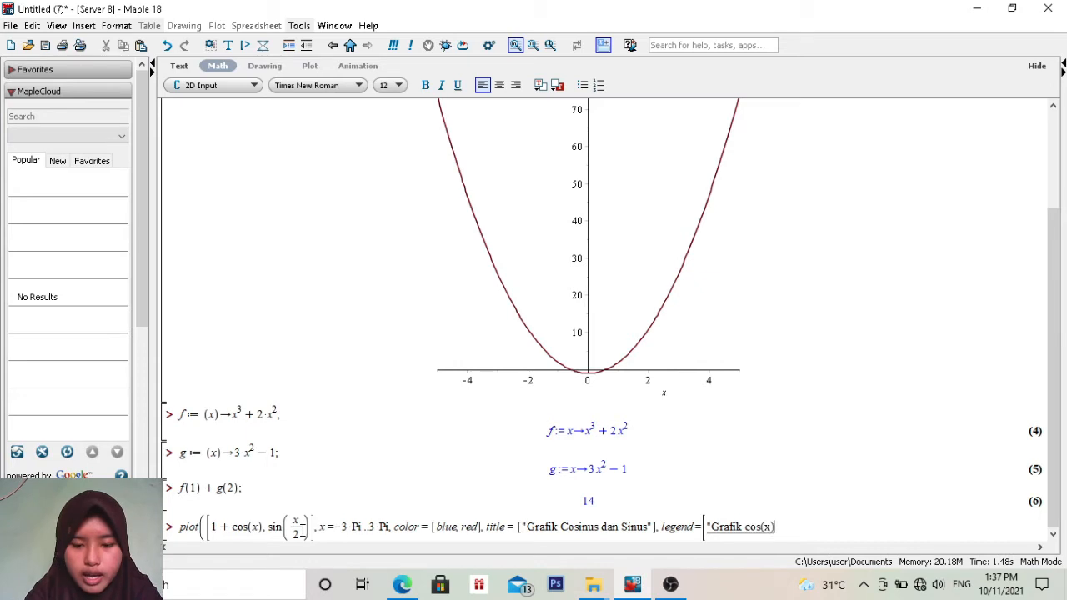
{"action": "type", "text": "\", \""}
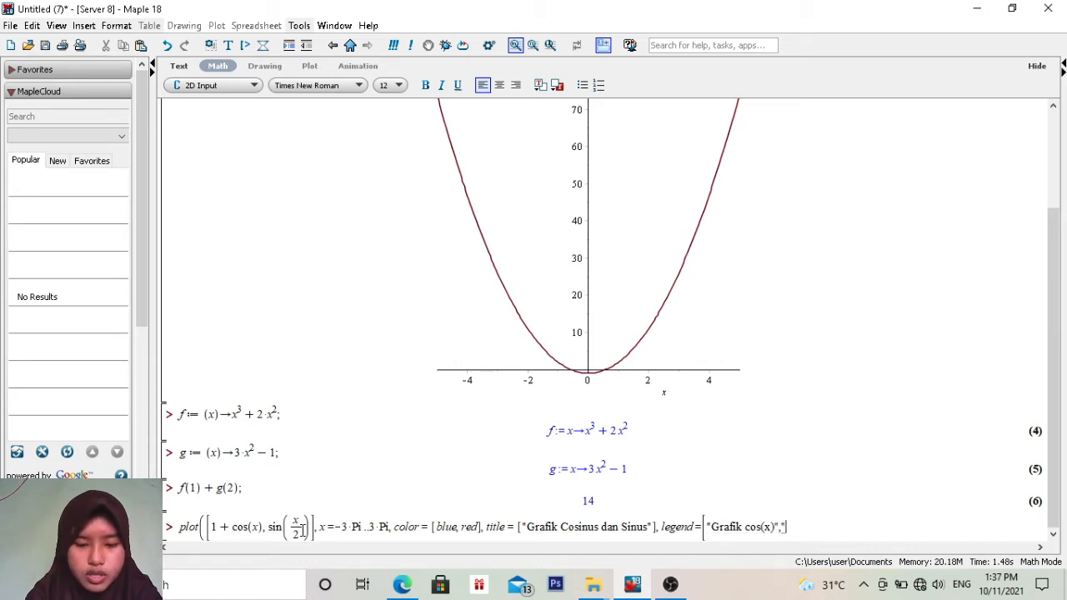
{"action": "type", "text": "Grafik "}
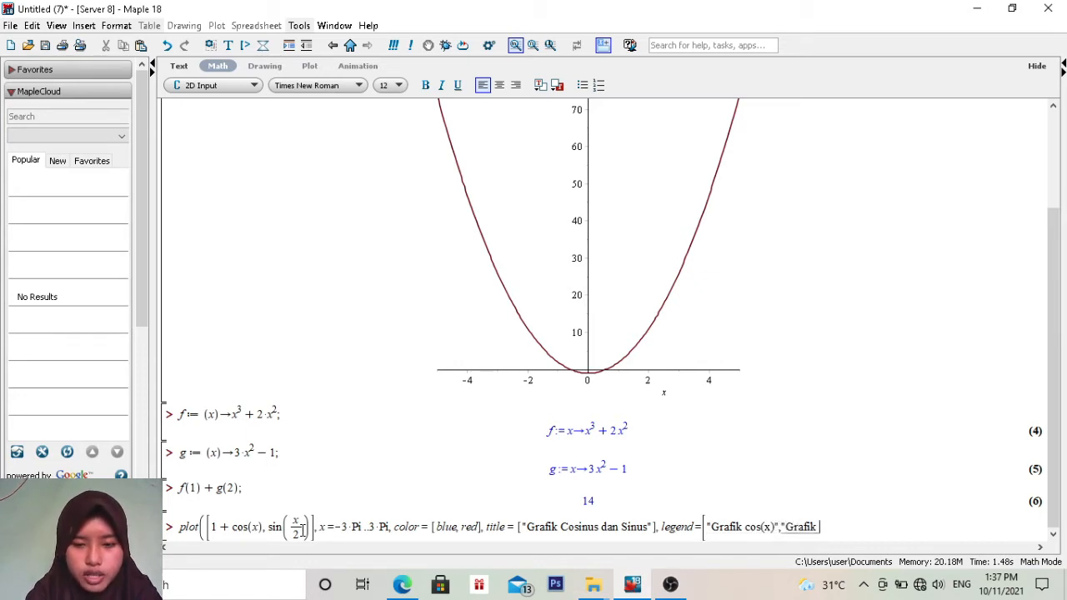
{"action": "type", "text": "sin(x"}
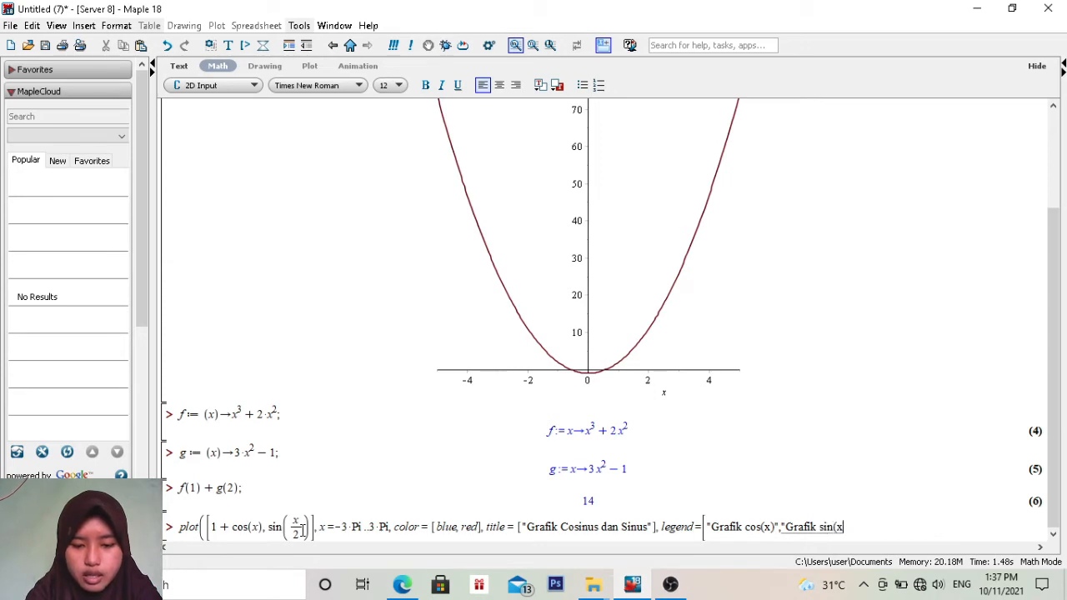
{"action": "type", "text": ")\""}
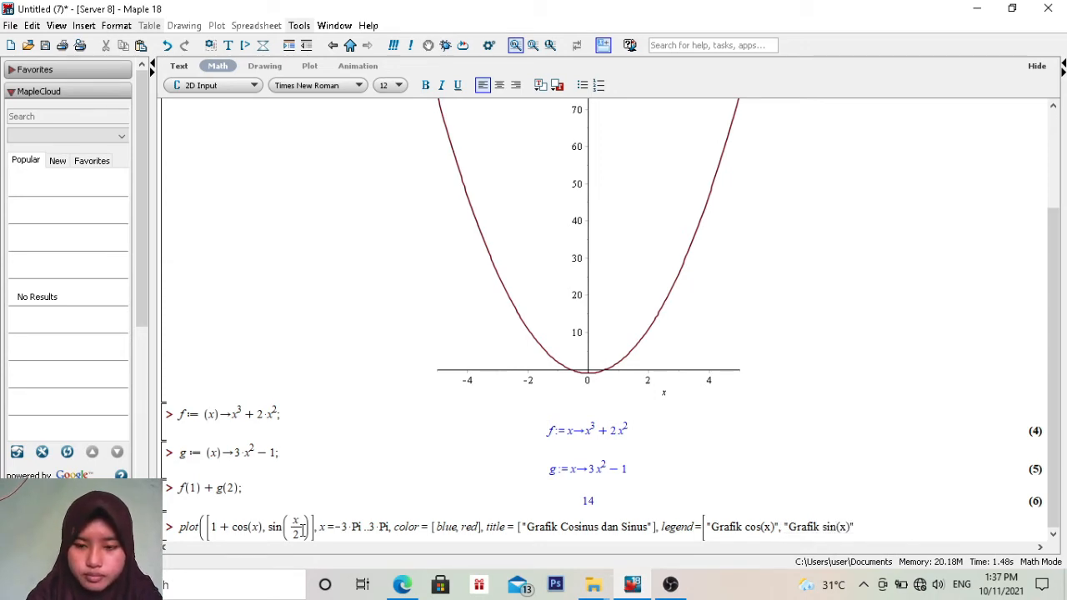
{"action": "type", "text": "])"}
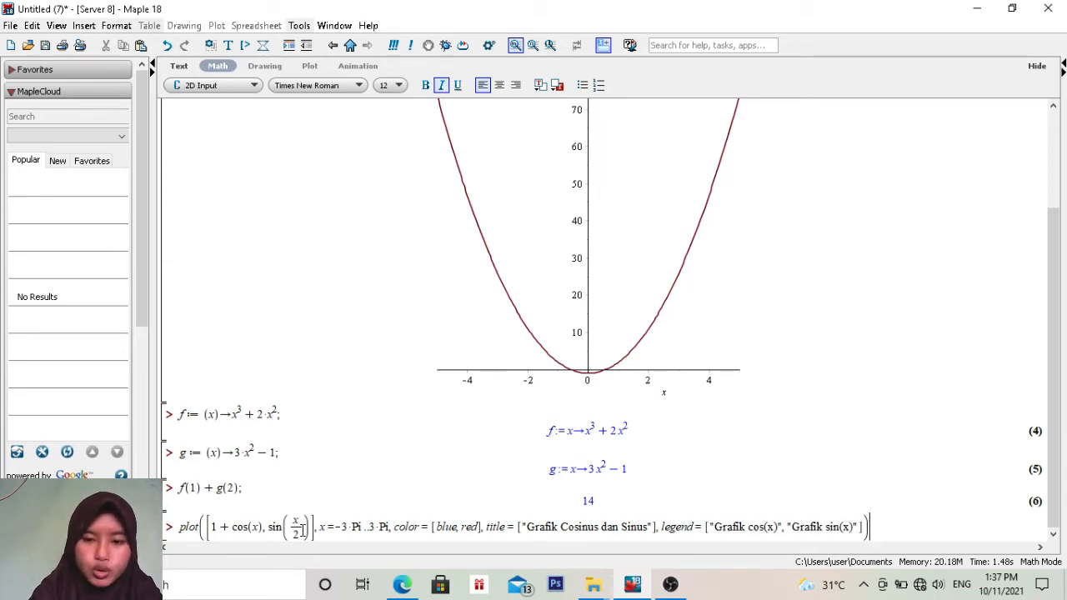
{"action": "type", "text": ";"}
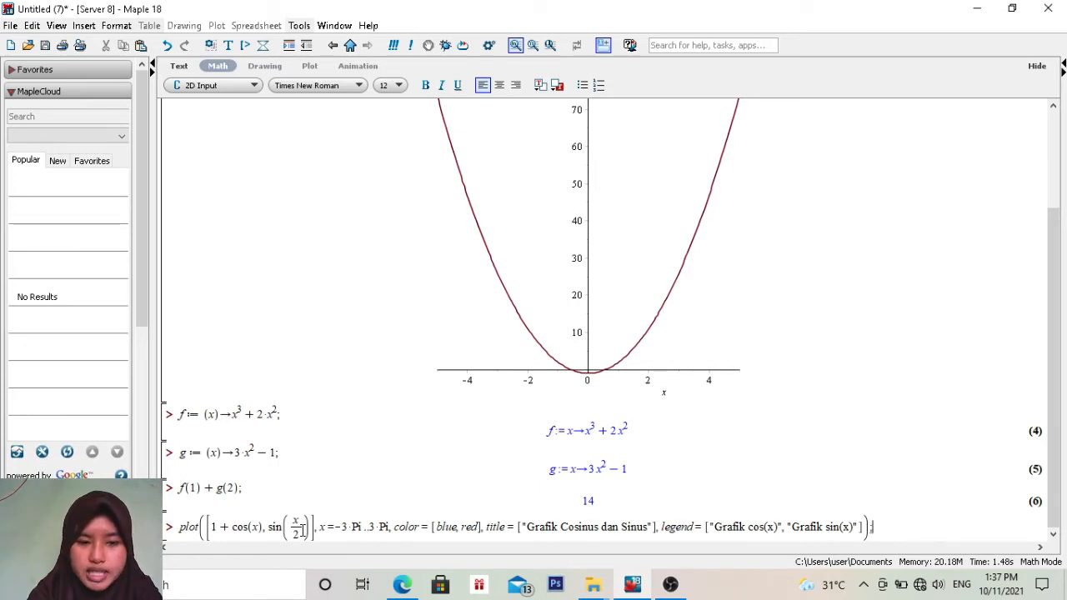
{"action": "key", "text": "Return"}
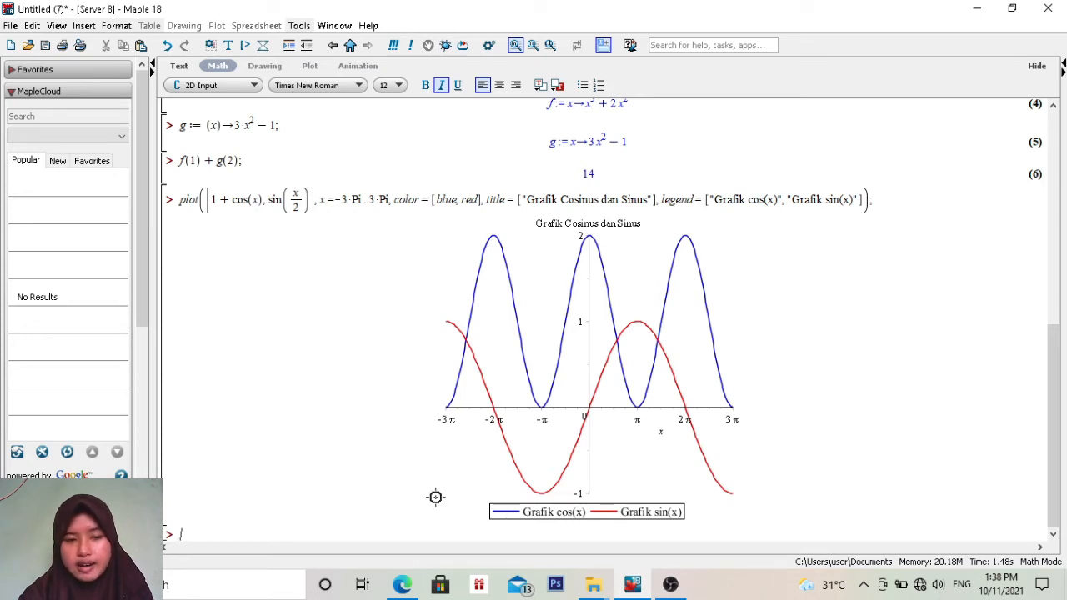
Start a plot3d command on the new input line with the function list [1 + cos(x), sin(x/2)].
{"action": "left_click", "coordinate": [209, 537]}
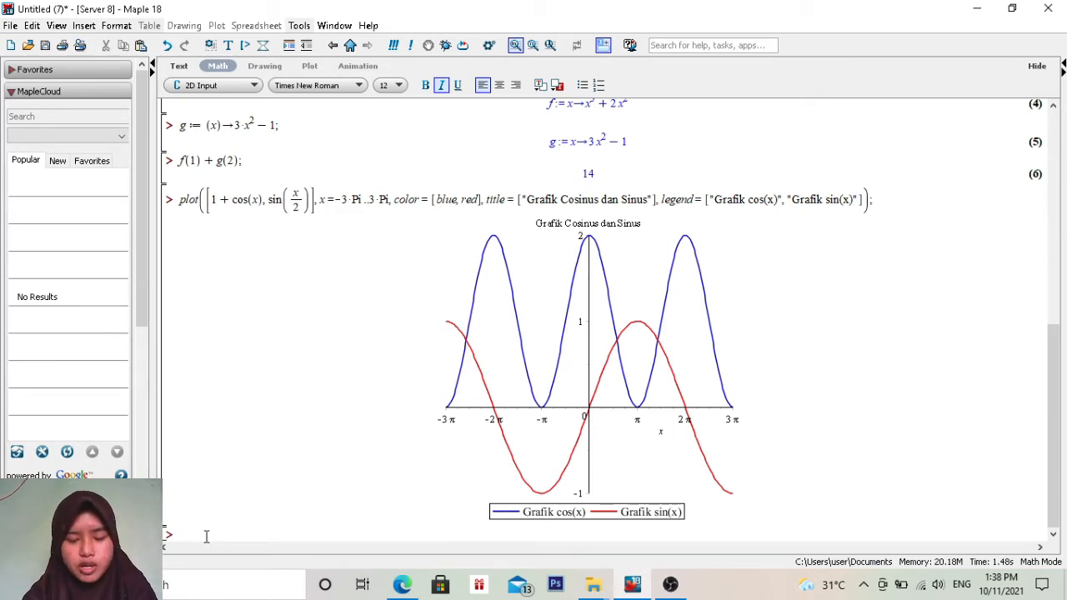
{"action": "type", "text": "ot3d"}
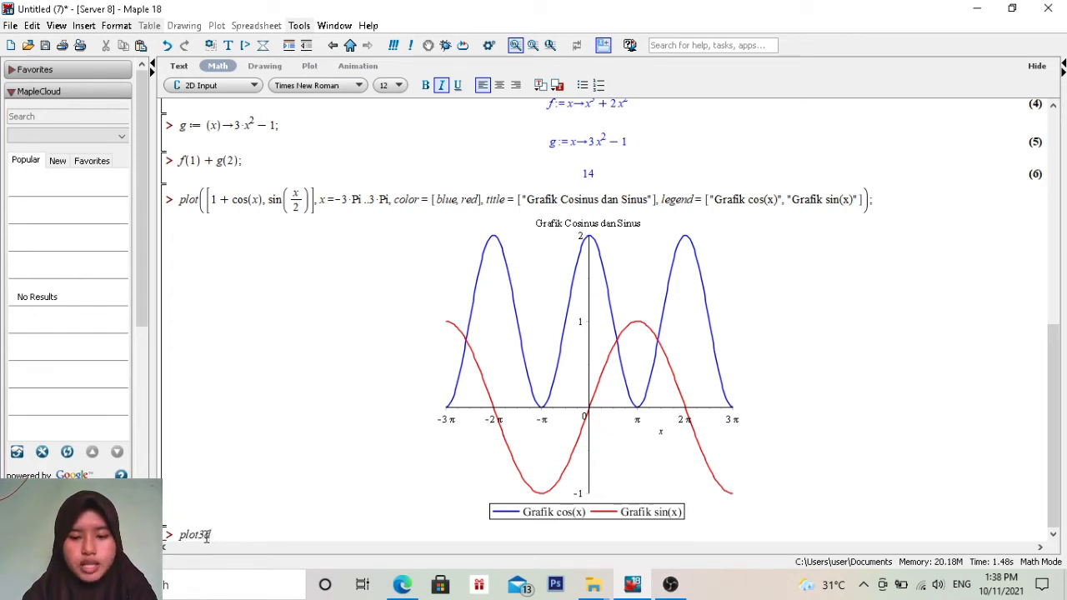
{"action": "type", "text": "("}
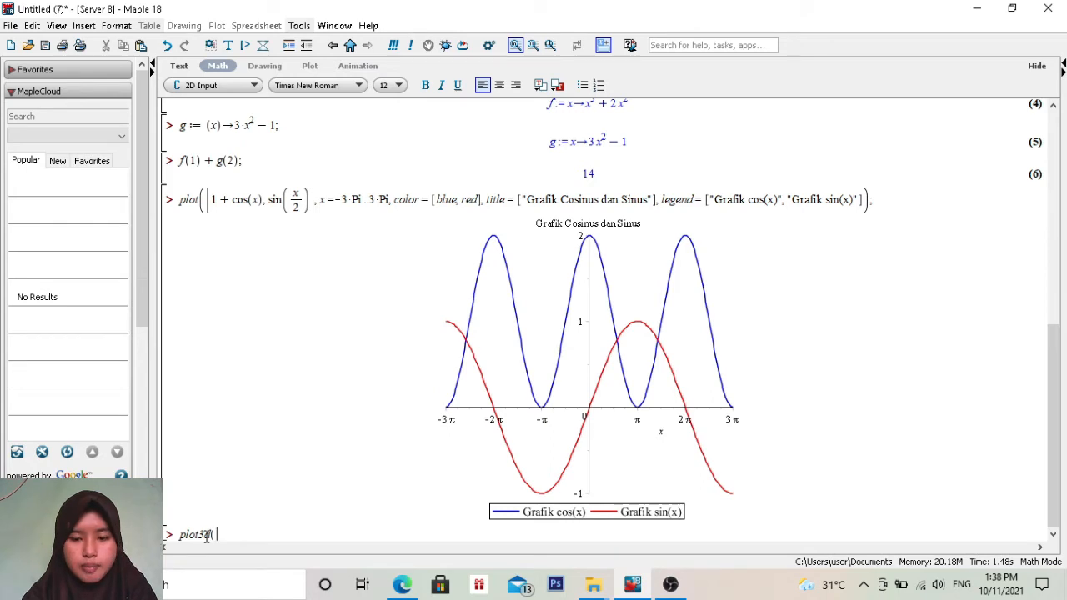
{"action": "type", "text": "["}
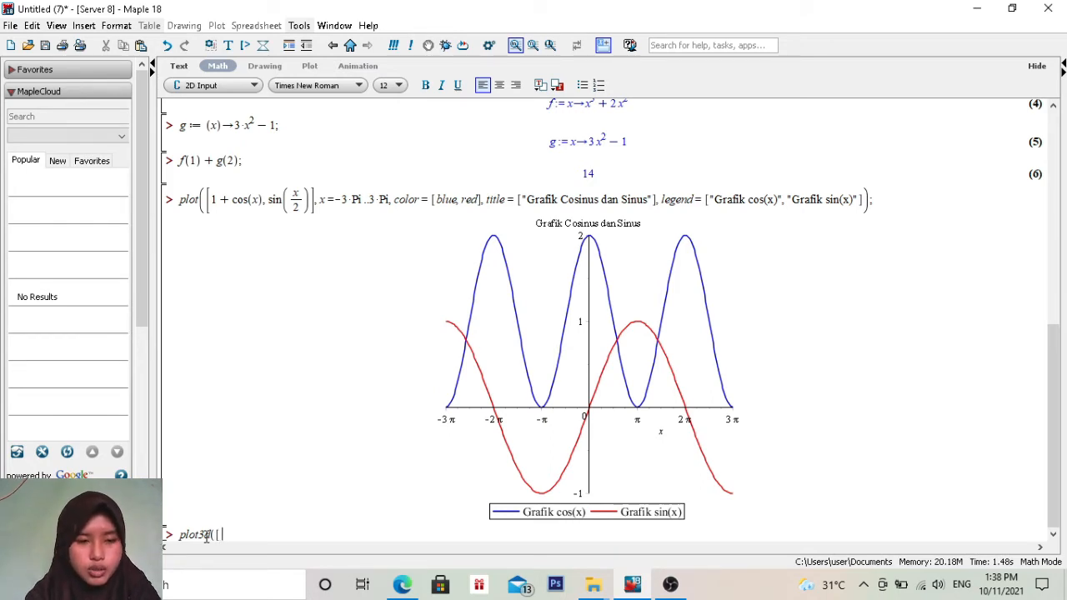
{"action": "type", "text": "1 "}
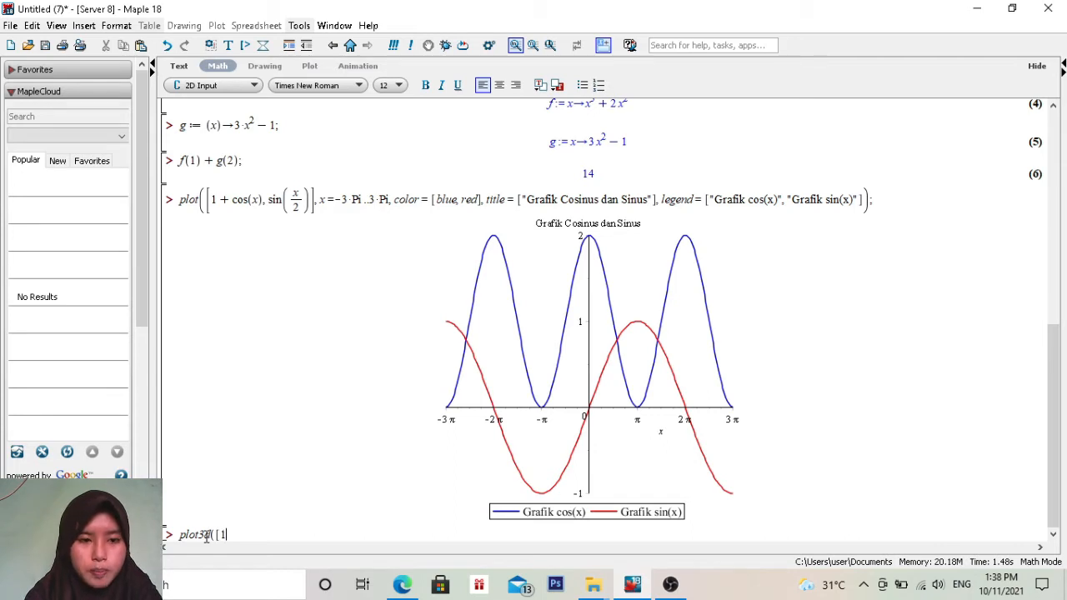
{"action": "type", "text": "+ cos"}
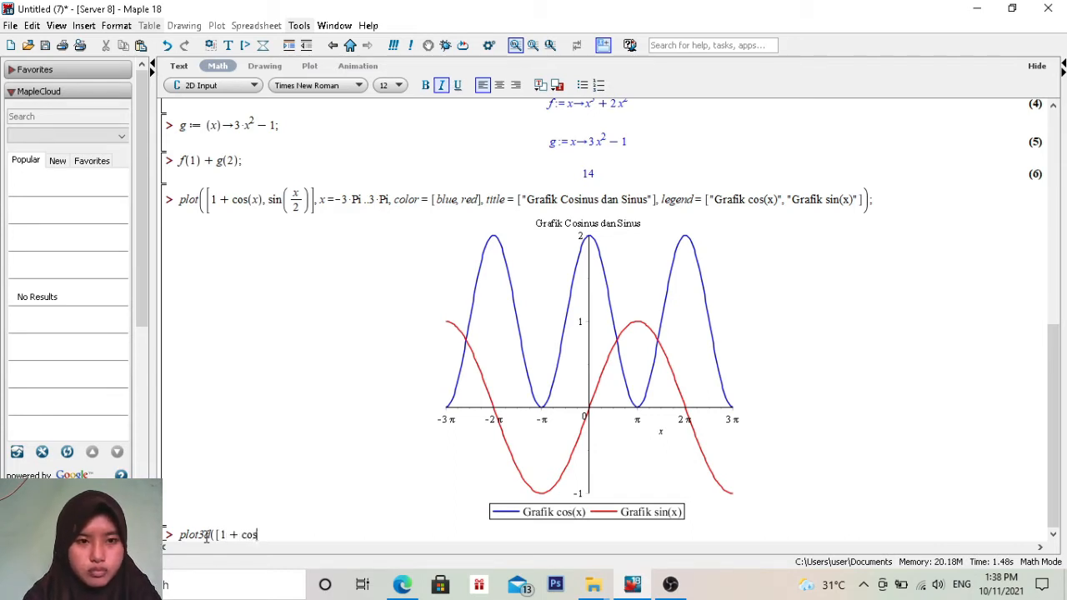
{"action": "type", "text": "(x), "}
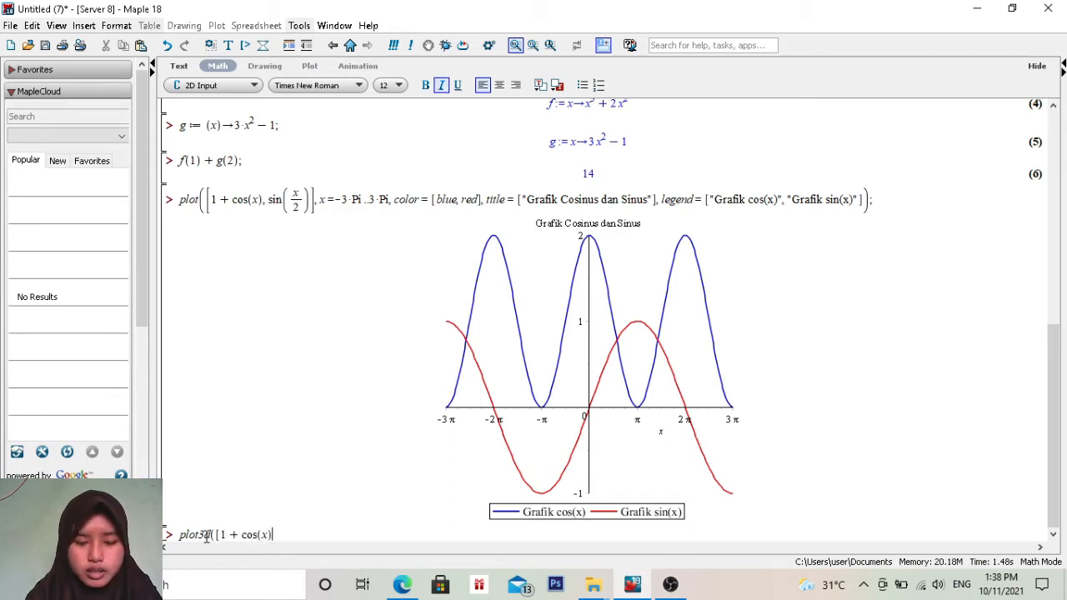
{"action": "type", "text": "sin"}
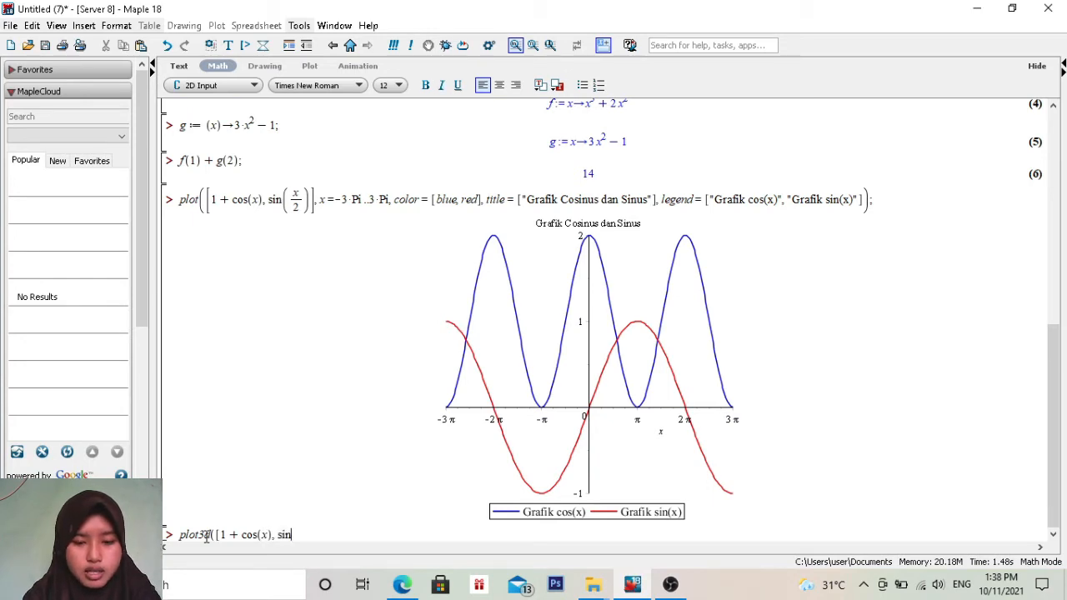
{"action": "type", "text": "(x/2"}
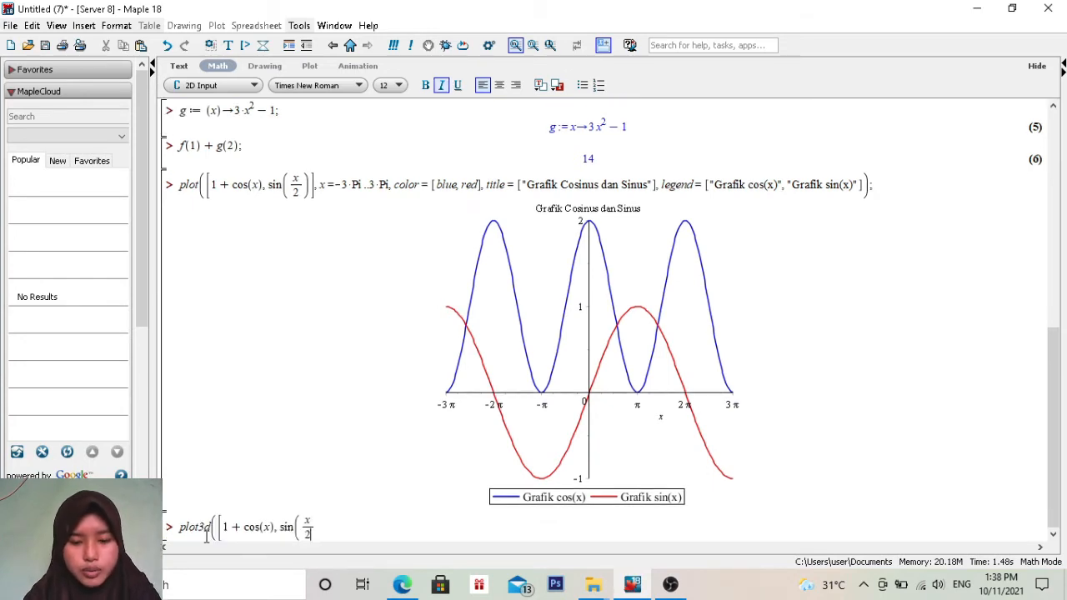
{"action": "key", "text": "Right"}
{"action": "type", "text": ")]"}
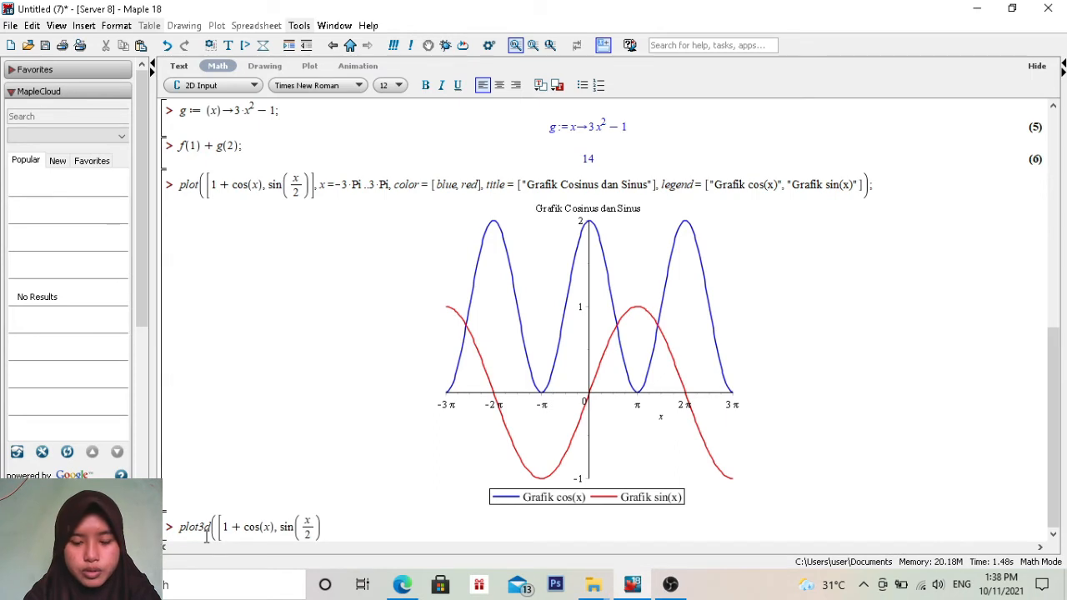
Add the range x = -3*Pi..3*Pi to the plot3d command.
{"action": "type", "text": ","}
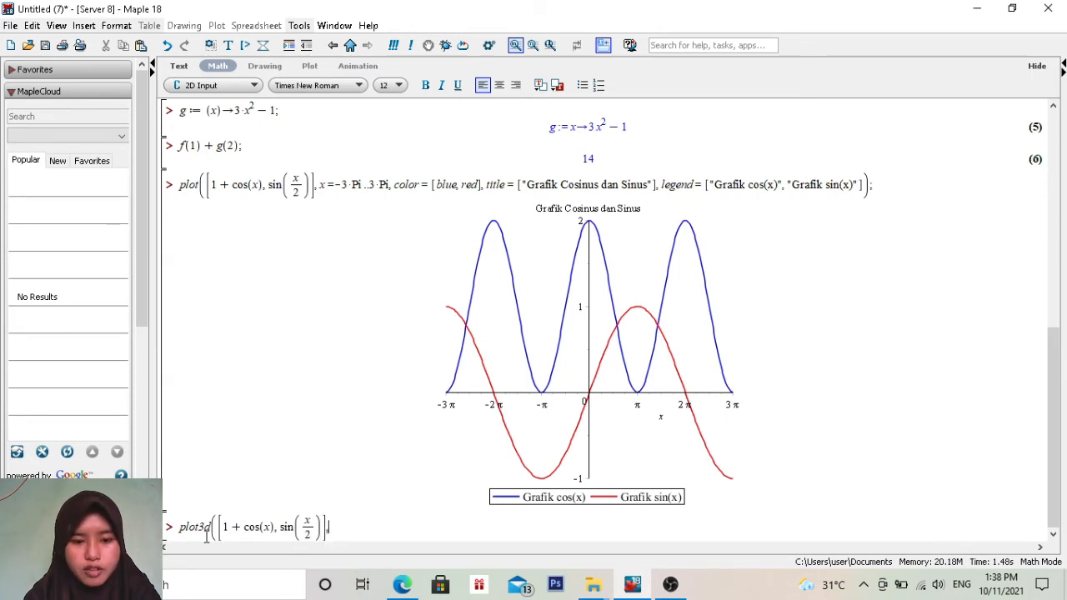
{"action": "type", "text": "x=-"}
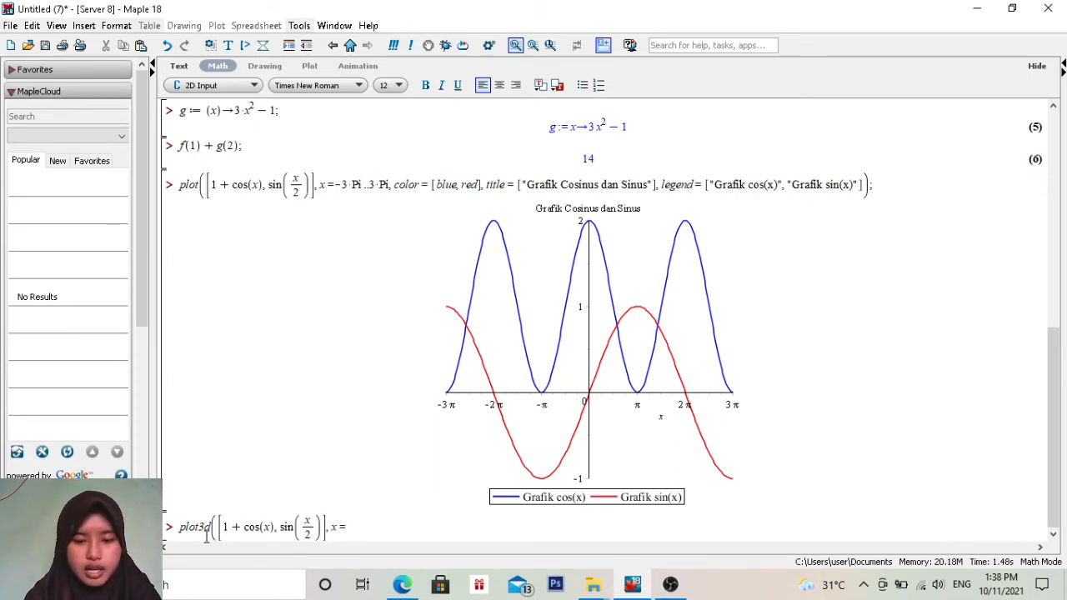
{"action": "type", "text": "3*Pi"}
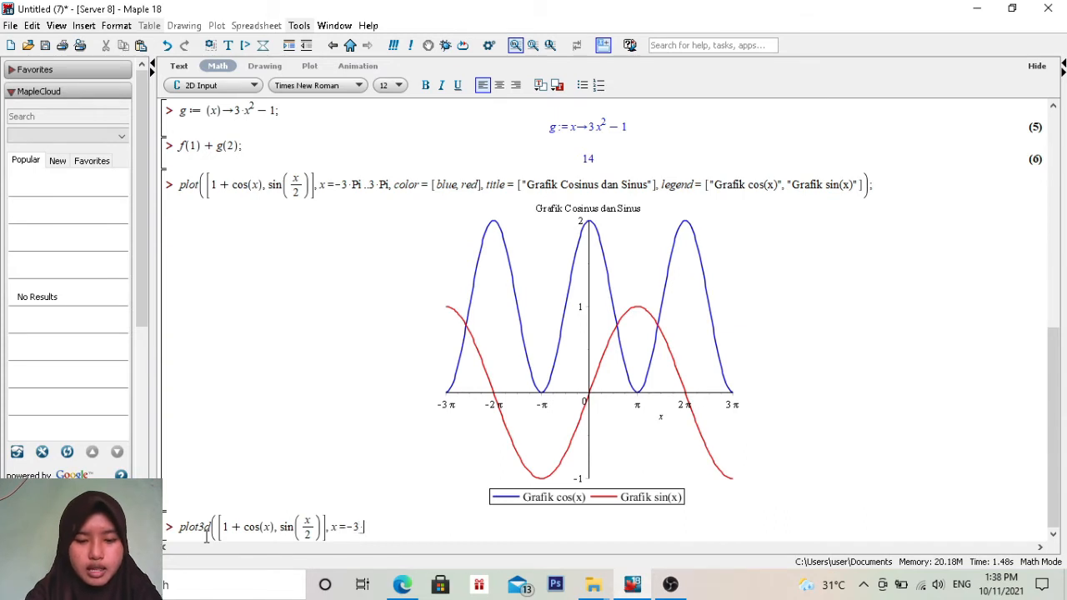
{"action": "type", "text": "..3"}
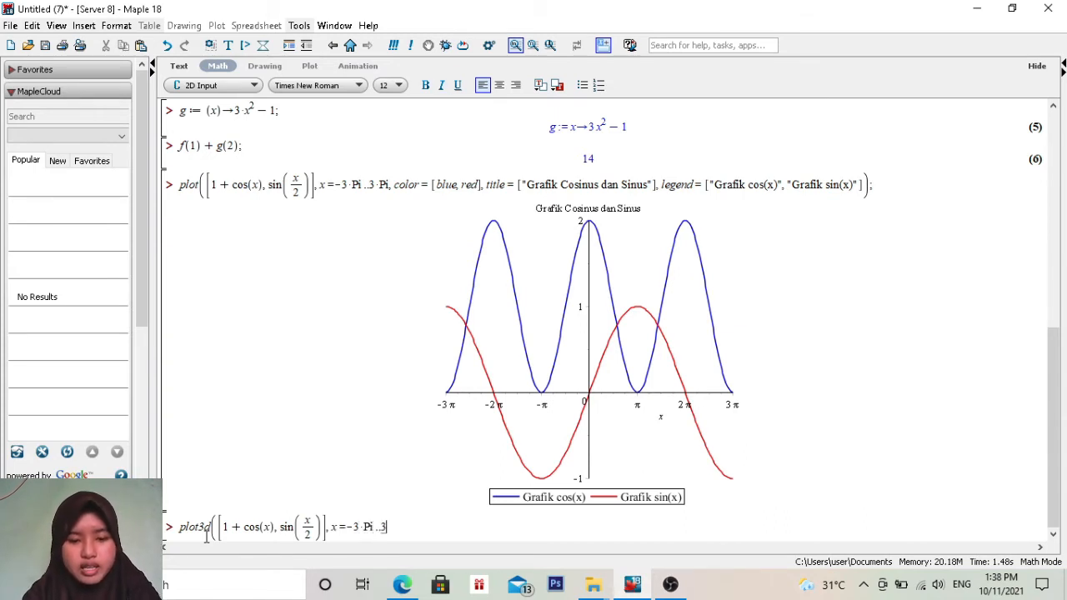
{"action": "type", "text": "*Pi,"}
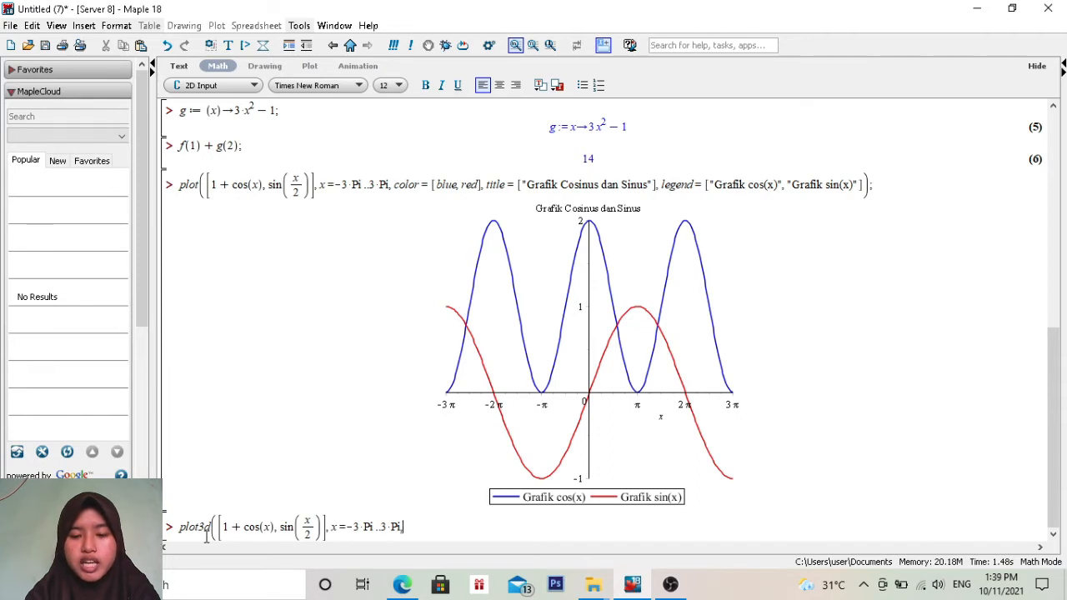
Add the range y = -3*Pi..3*Pi to the plot3d command.
{"action": "type", "text": "y"}
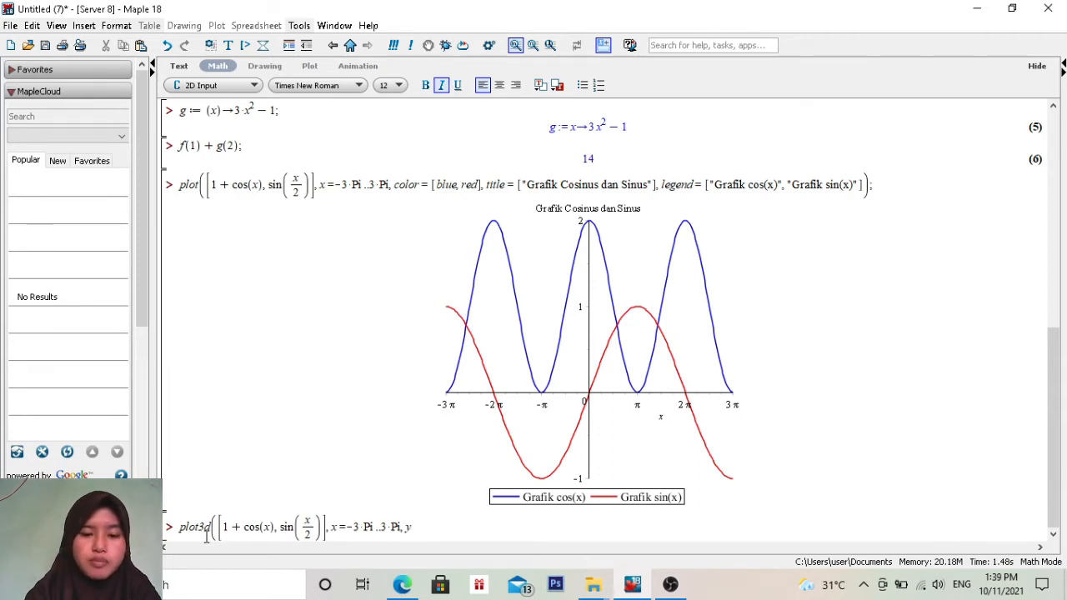
{"action": "type", "text": "="}
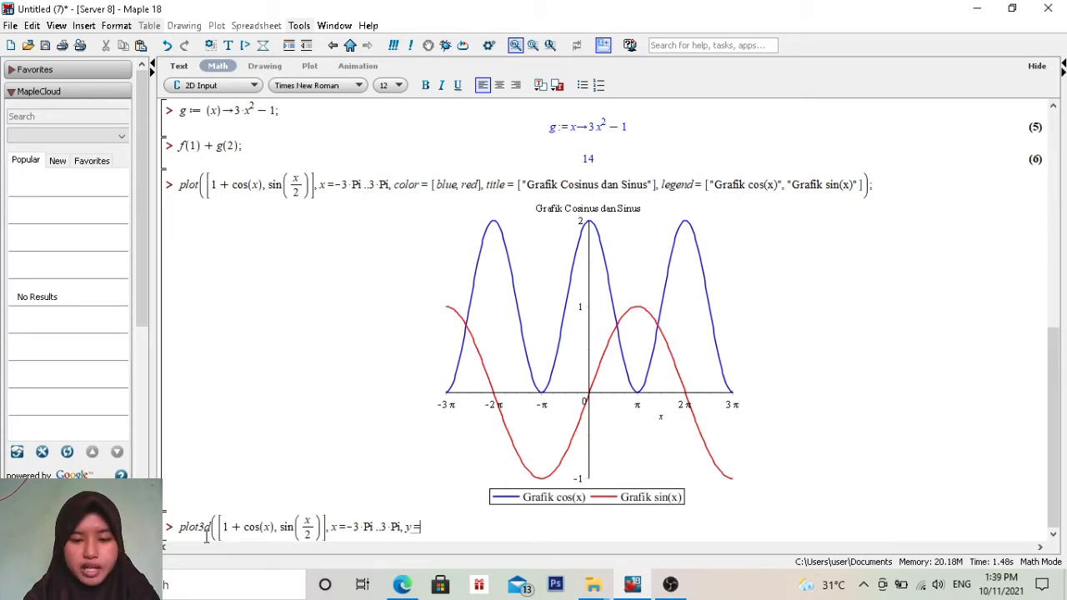
{"action": "type", "text": "-3"}
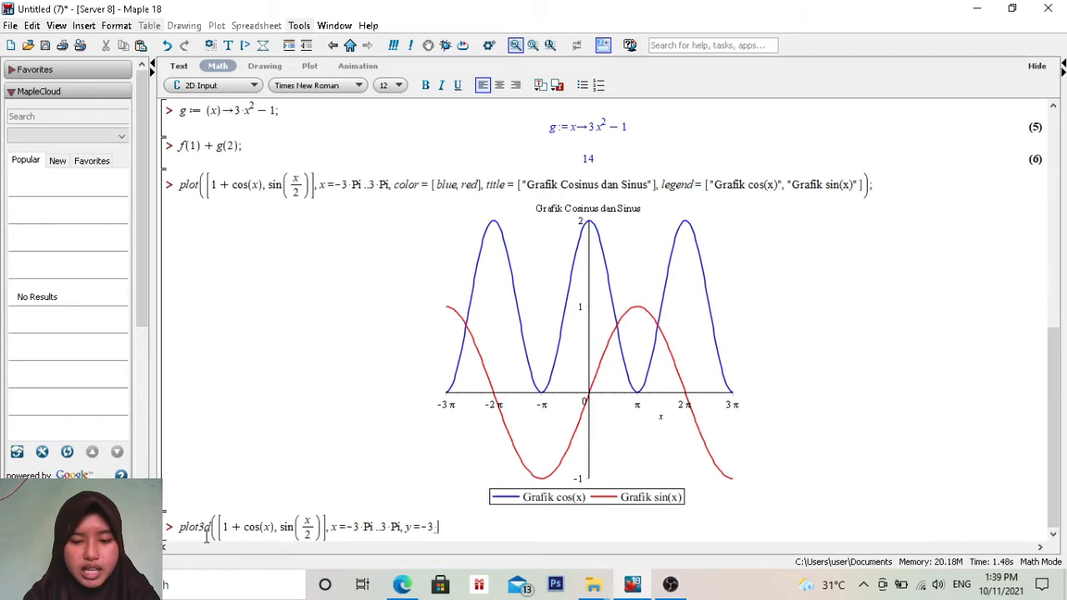
{"action": "type", "text": "*Pi"}
{"action": "type", "text": "..3"}
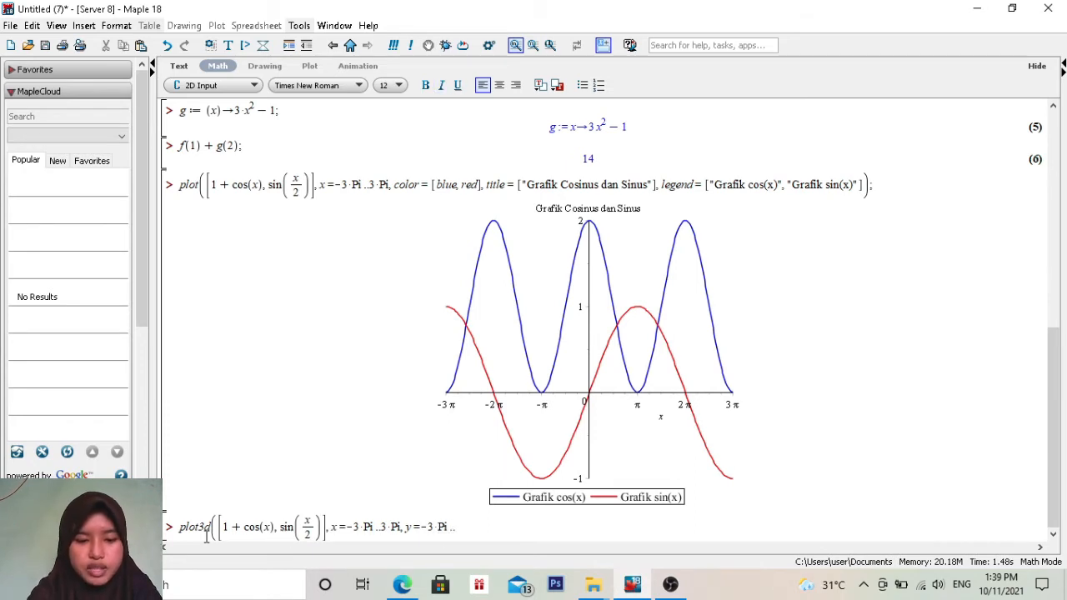
{"action": "type", "text": "*P"}
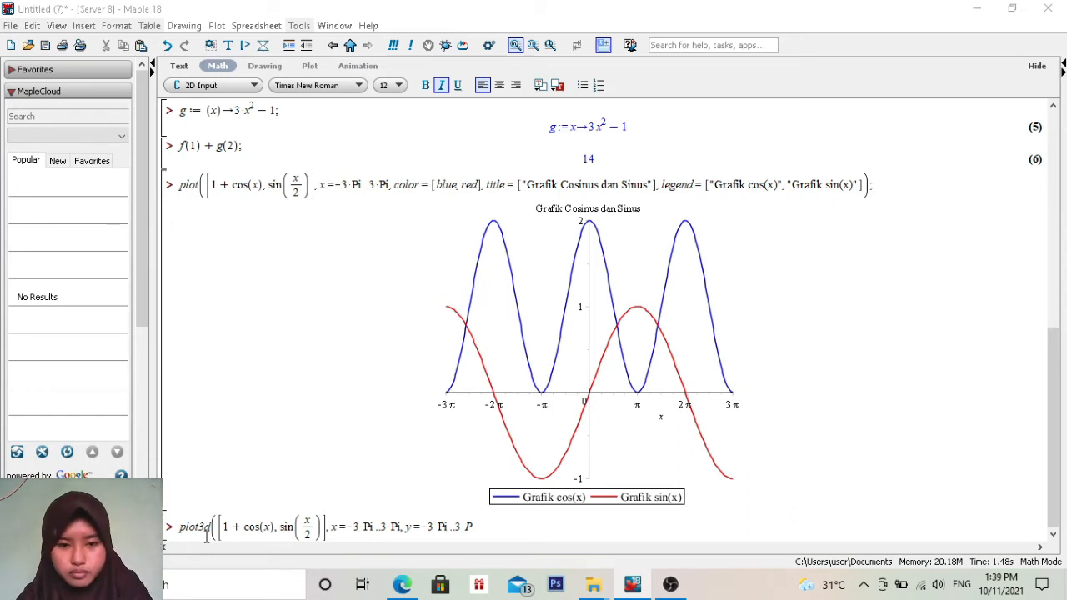
{"action": "type", "text": "i"}
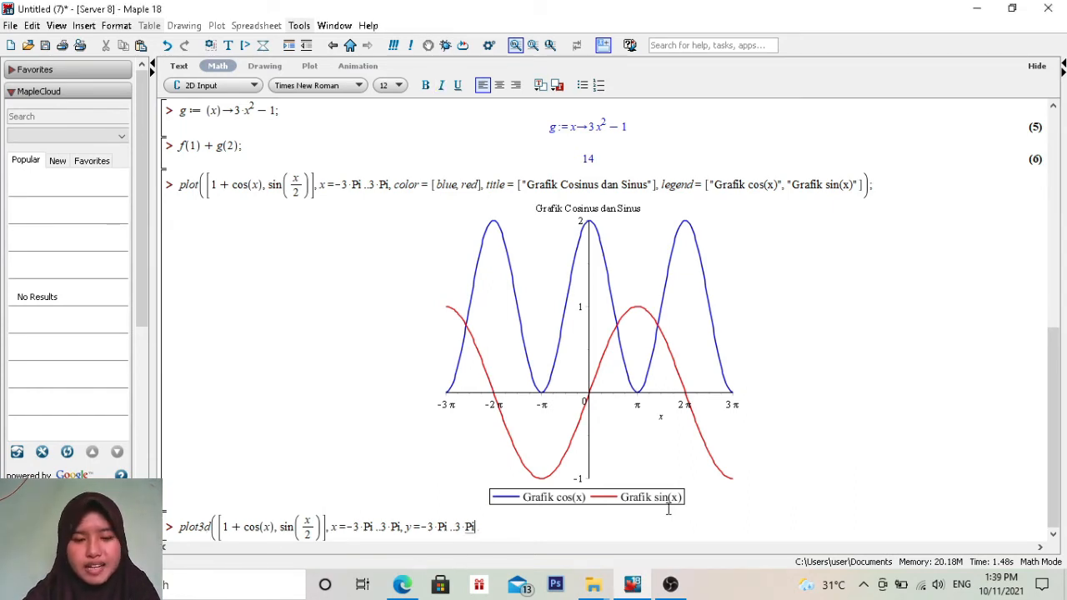
Add the option color = [blue, red] after the y range in the plot3d command.
{"action": "type", "text": ","}
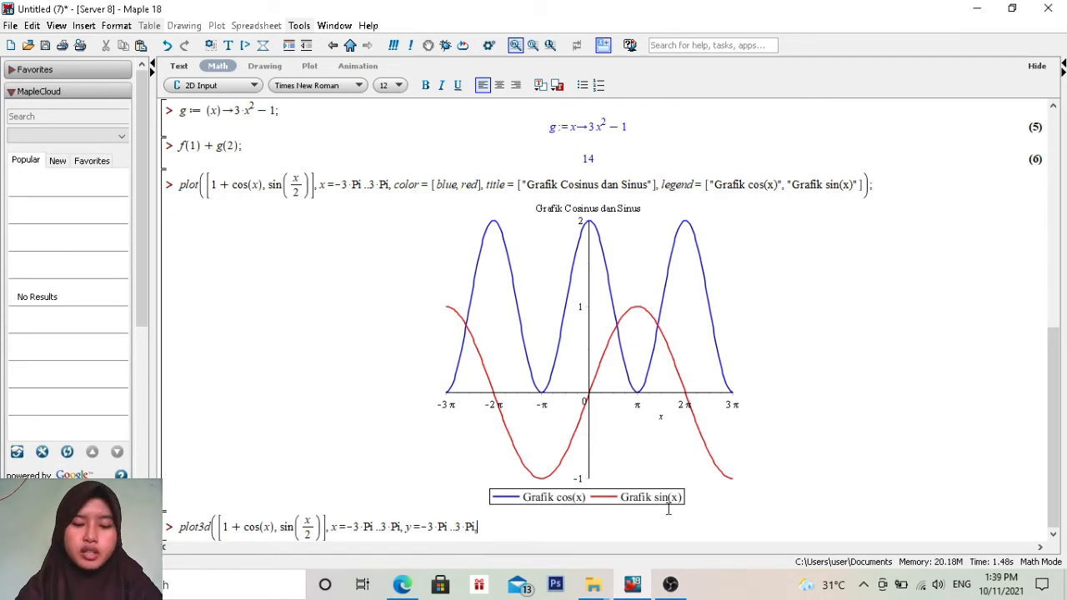
{"action": "type", "text": " colo"}
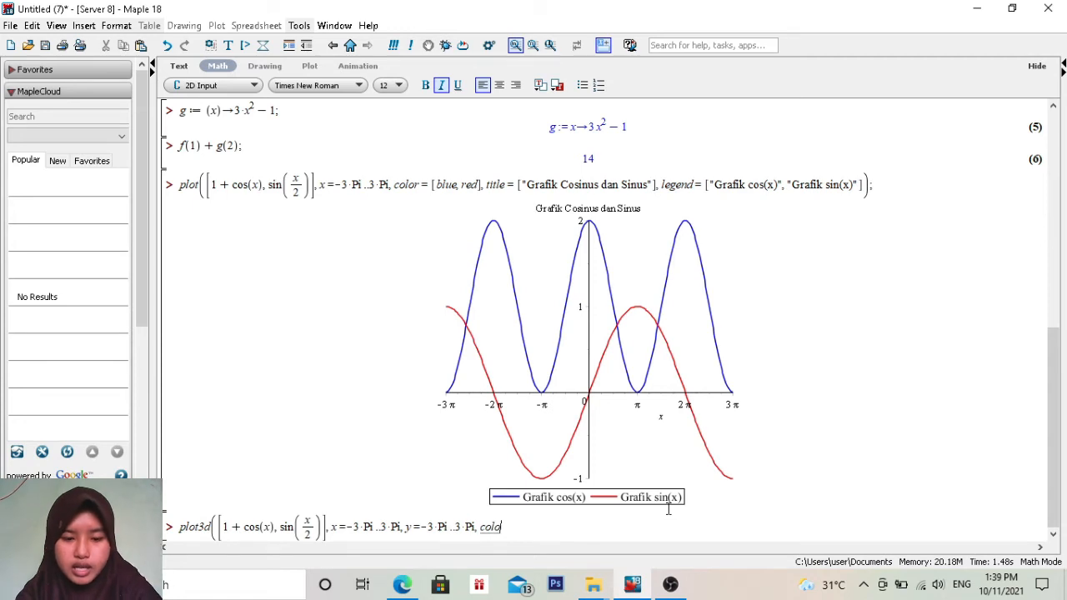
{"action": "type", "text": "r="}
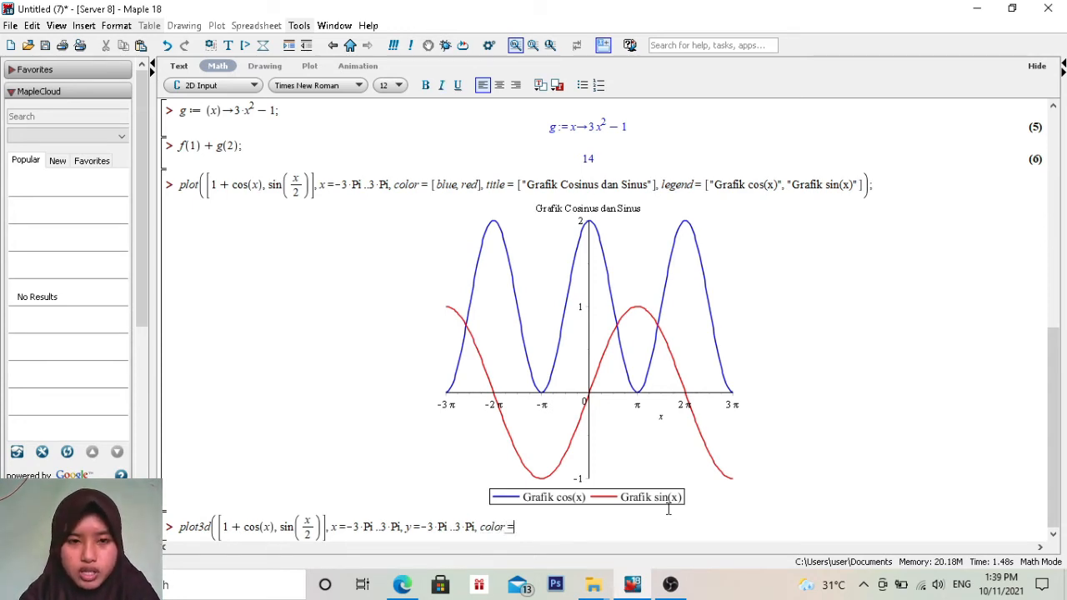
{"action": "type", "text": "[b"}
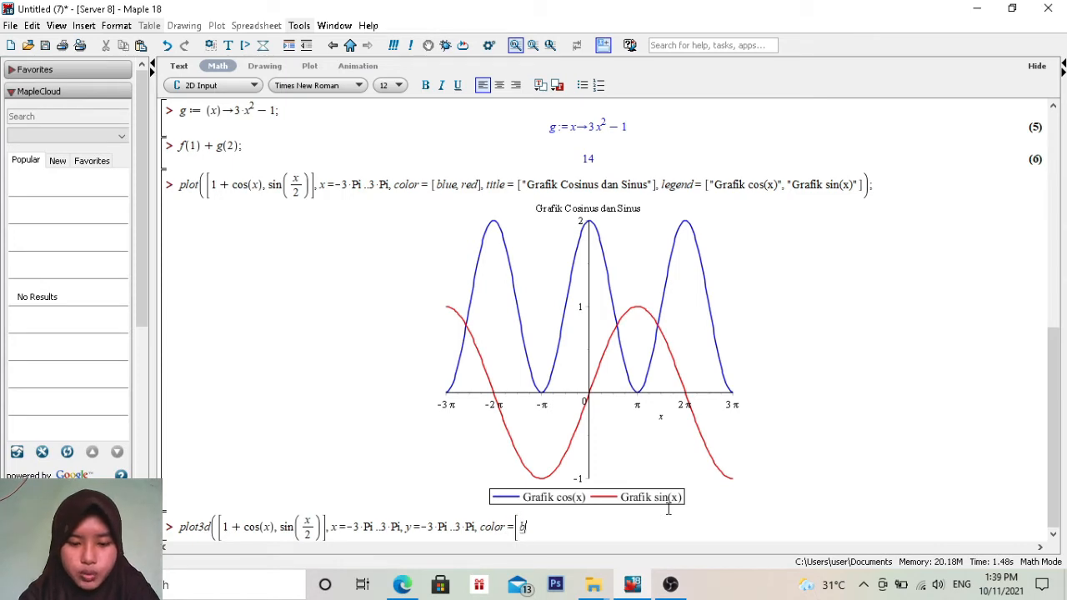
{"action": "type", "text": "lue,"}
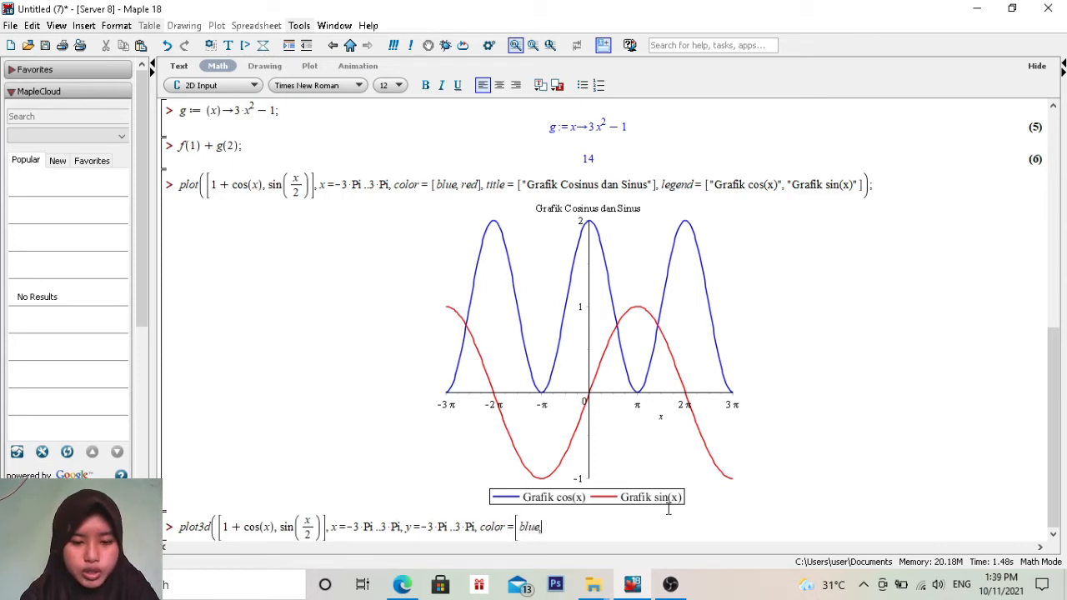
{"action": "type", "text": " red"}
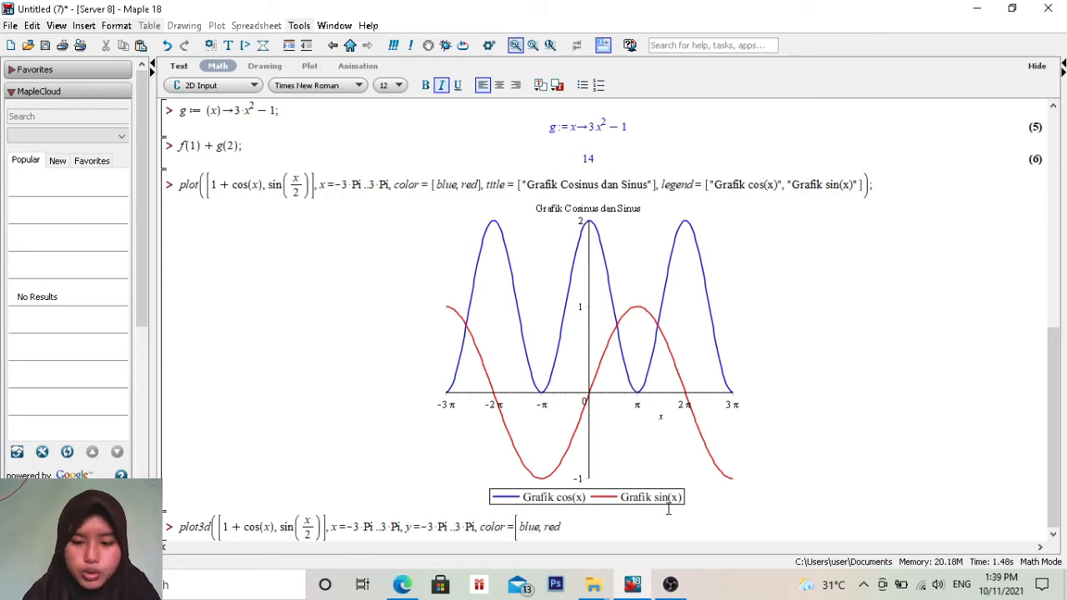
{"action": "type", "text": "])"}
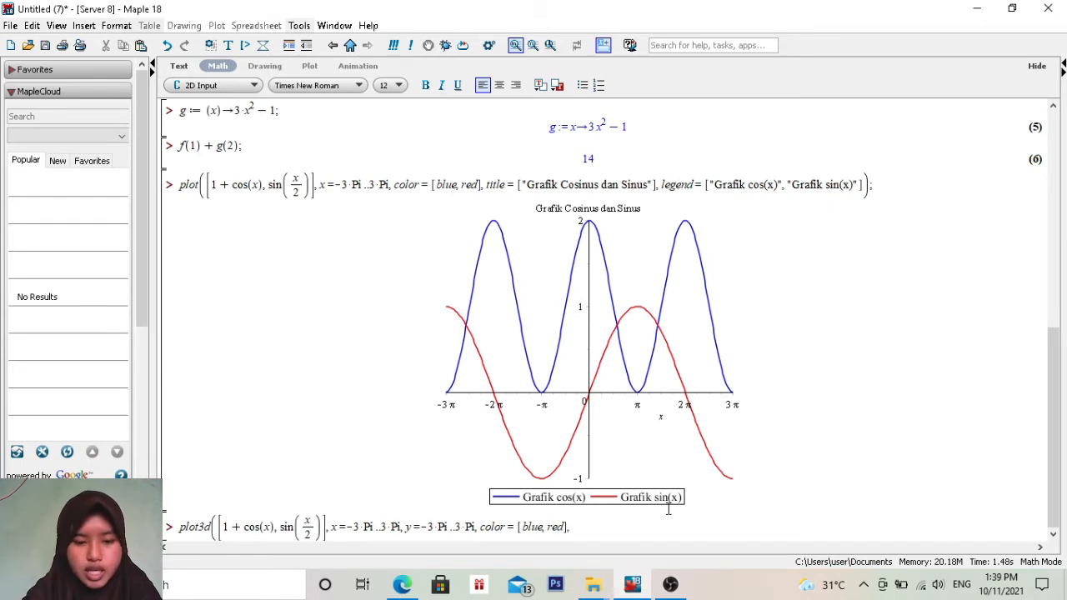
Add the option title = ["Grafik Cosinus dan Sinus 3 Dimensi"] to the plot3d command, close it with a semicolon and execute it.
{"action": "type", "text": " title ="}
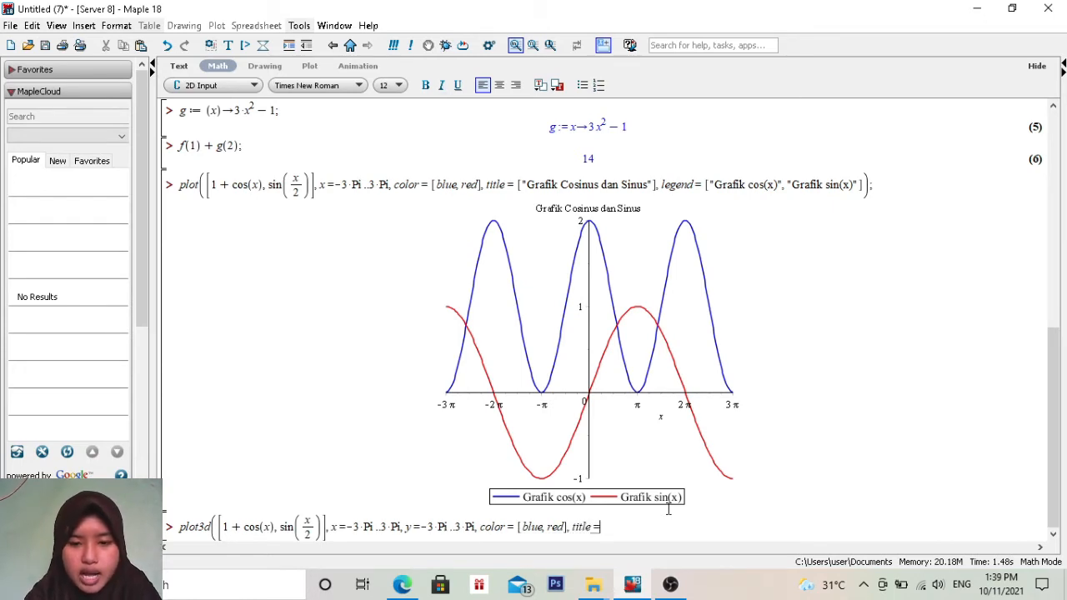
{"action": "type", "text": "["}
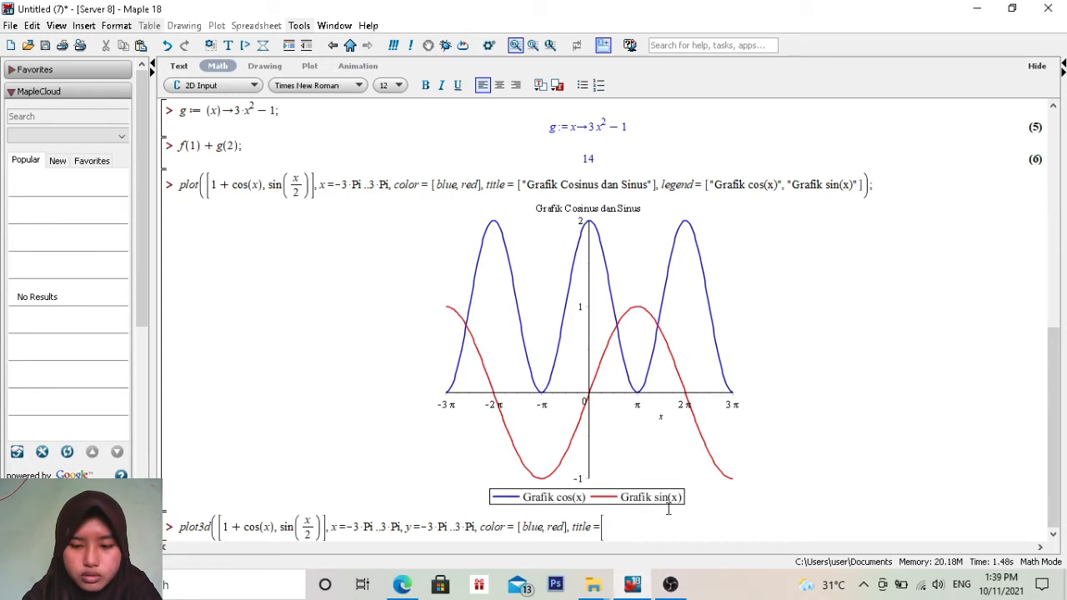
{"action": "type", "text": "\"Gr"}
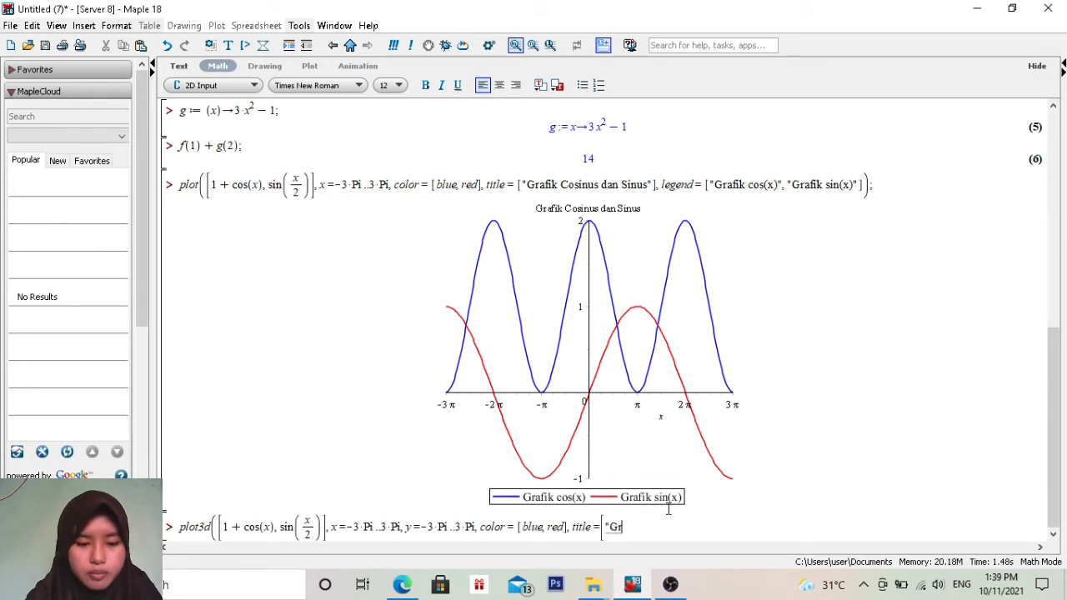
{"action": "type", "text": "afik"}
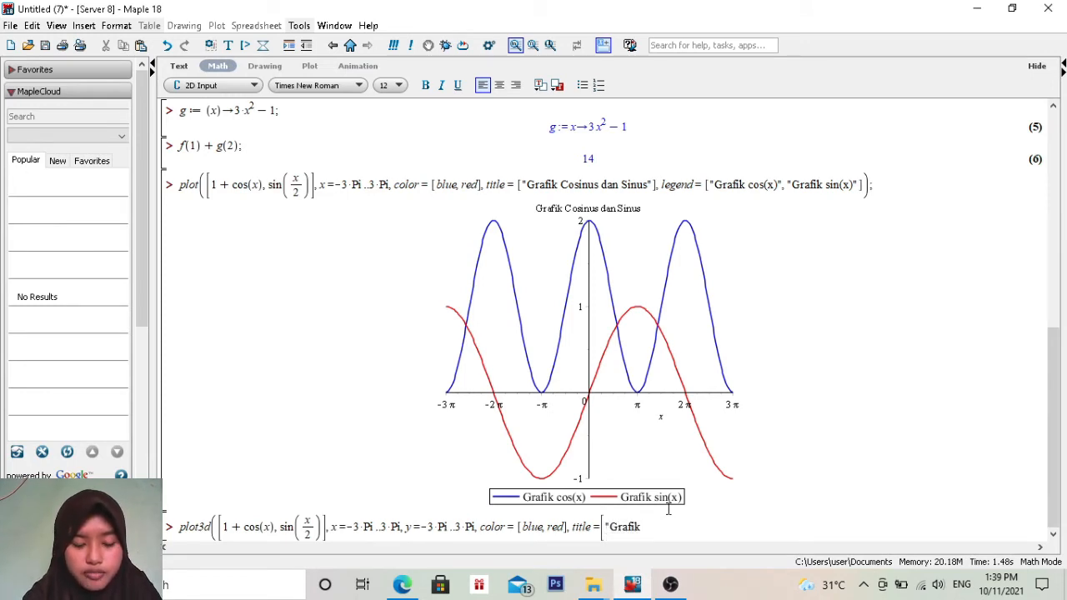
{"action": "type", "text": " Cosinus"}
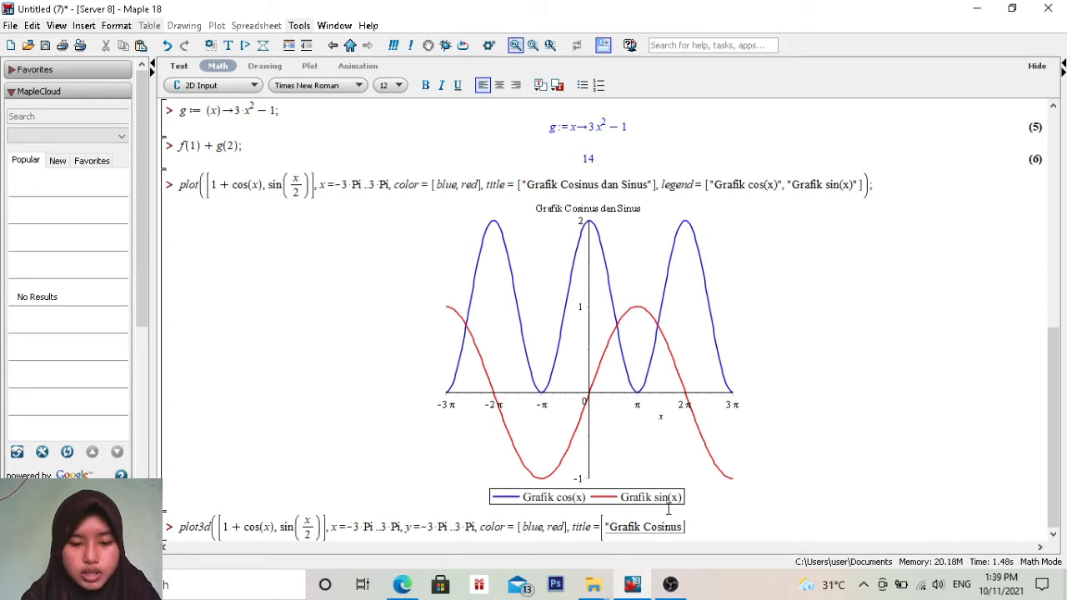
{"action": "type", "text": " dan Sinus"}
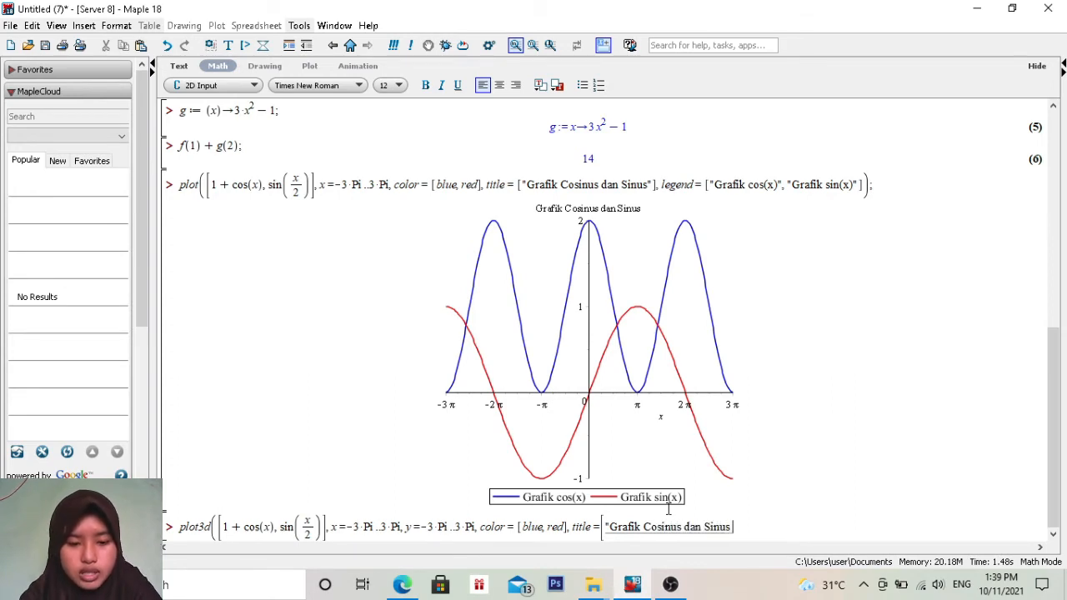
{"action": "type", "text": " 3 Dimens"}
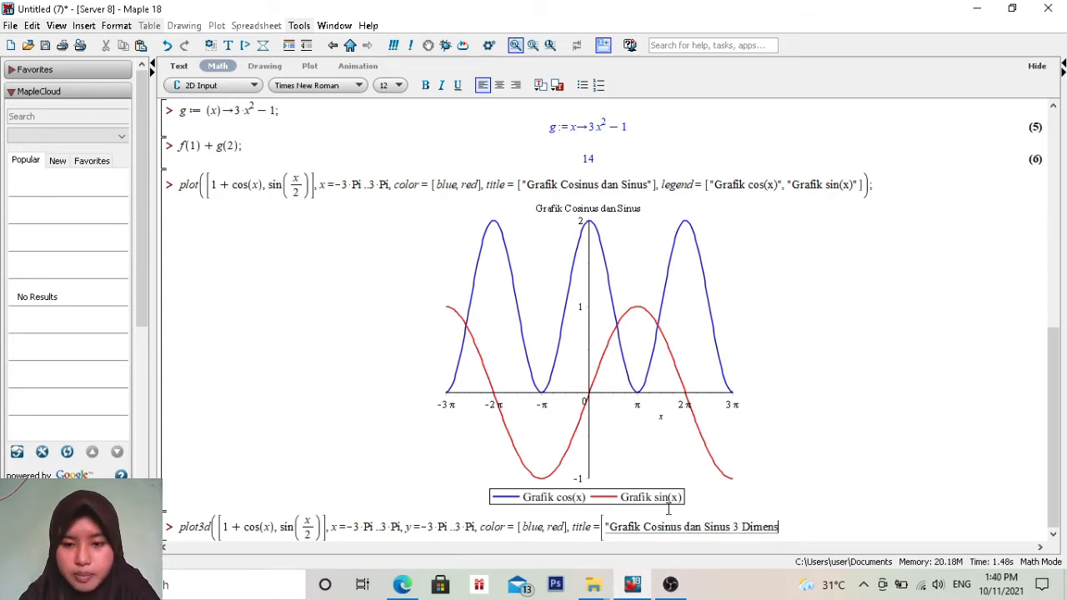
{"action": "type", "text": "i"}
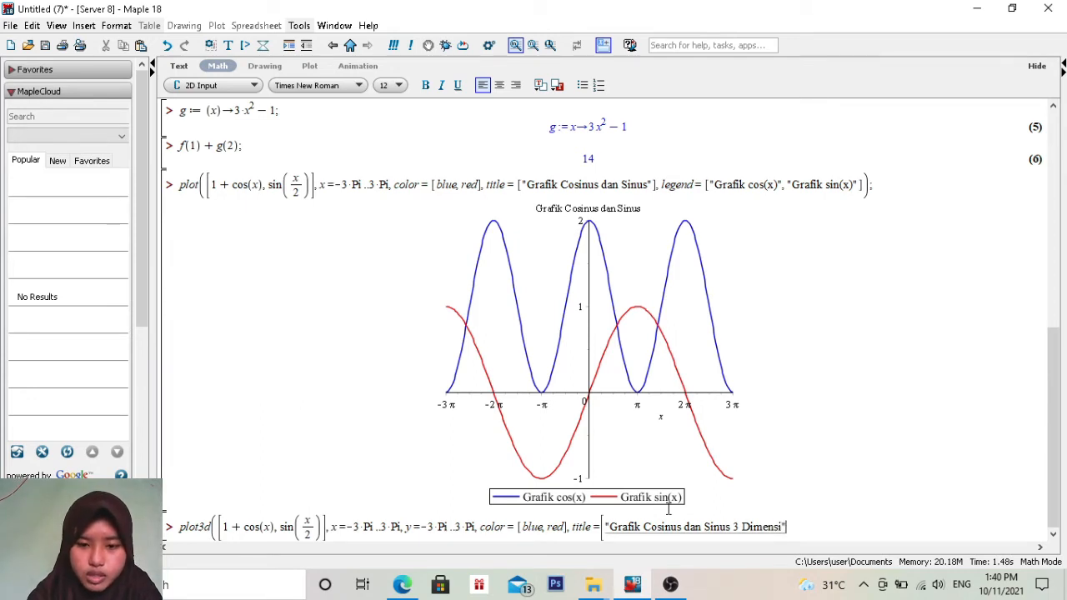
{"action": "type", "text": "\"]"}
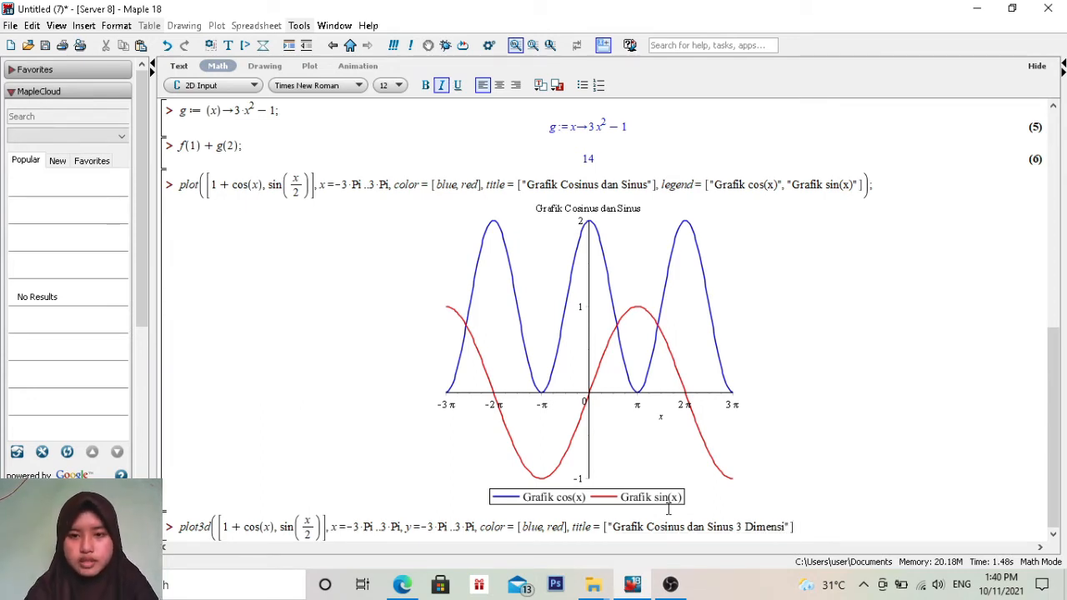
{"action": "type", "text": ")"}
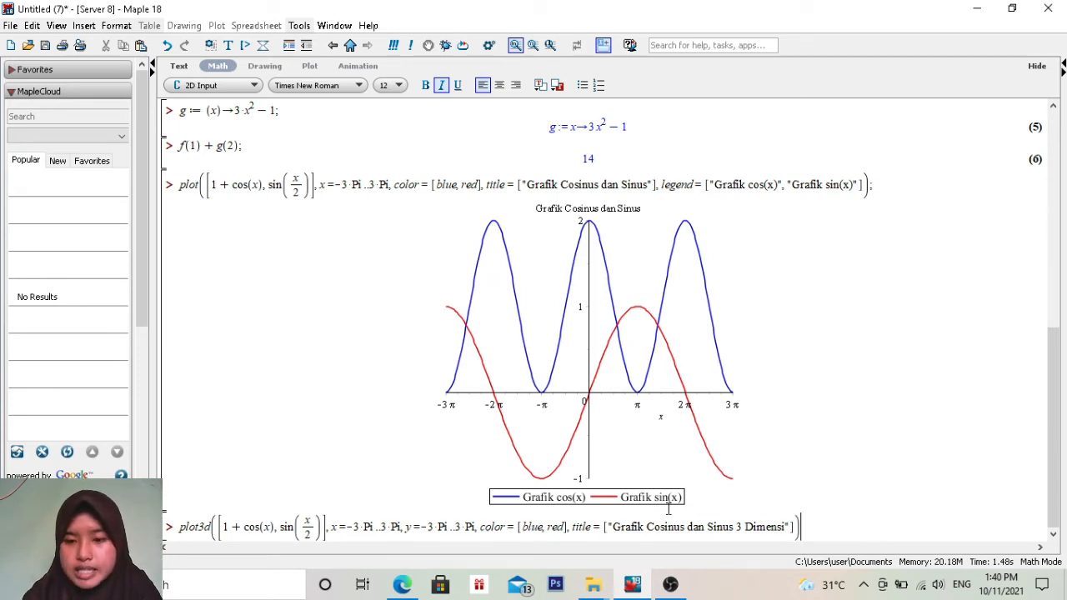
{"action": "type", "text": ";"}
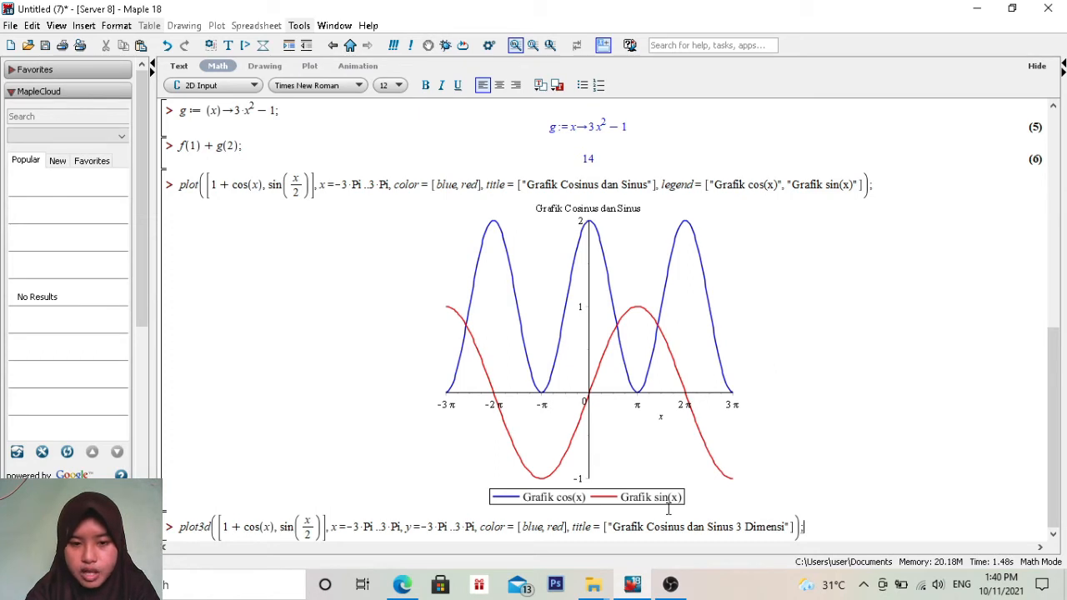
{"action": "key", "text": "Return"}
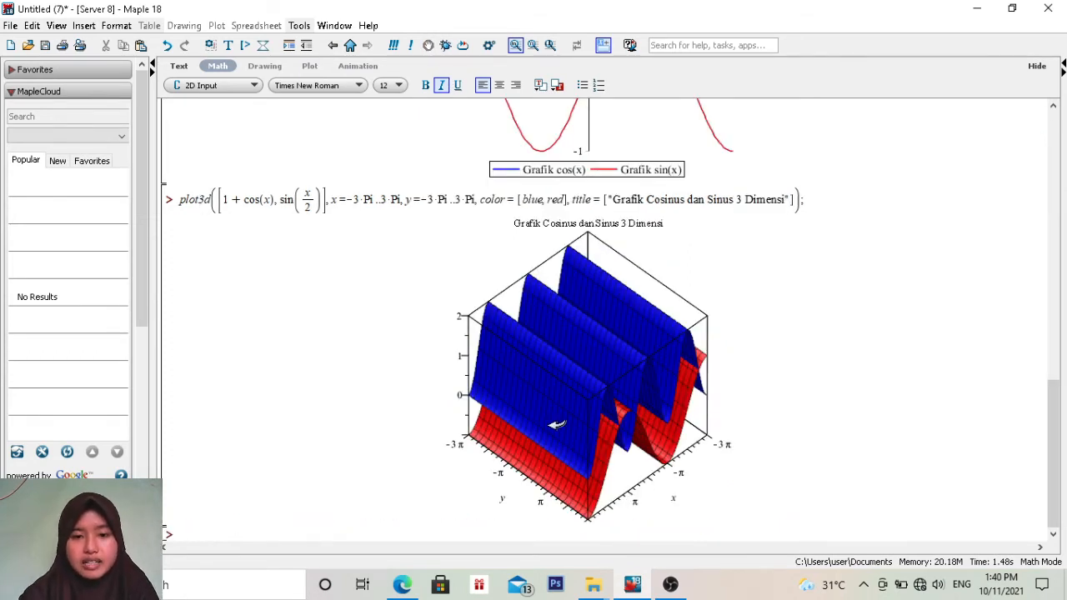
Rotate the 3D plot to examine the cosine and sine surfaces from several angles.
{"action": "left_click_drag", "start_coordinate": [564, 439], "coordinate": [563, 435]}
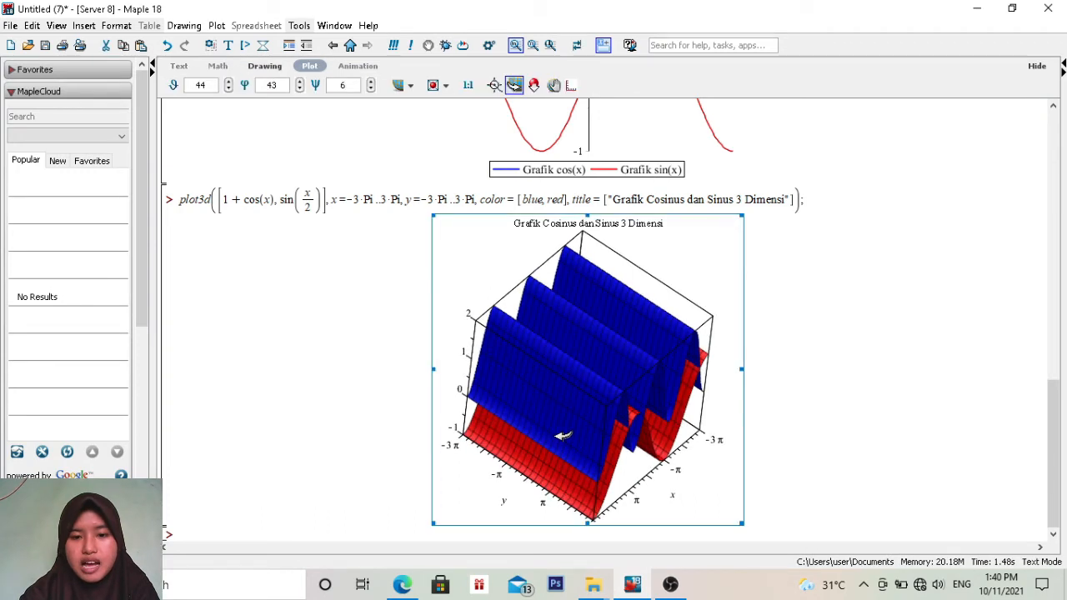
{"action": "left_click_drag", "start_coordinate": [564, 435], "coordinate": [504, 360]}
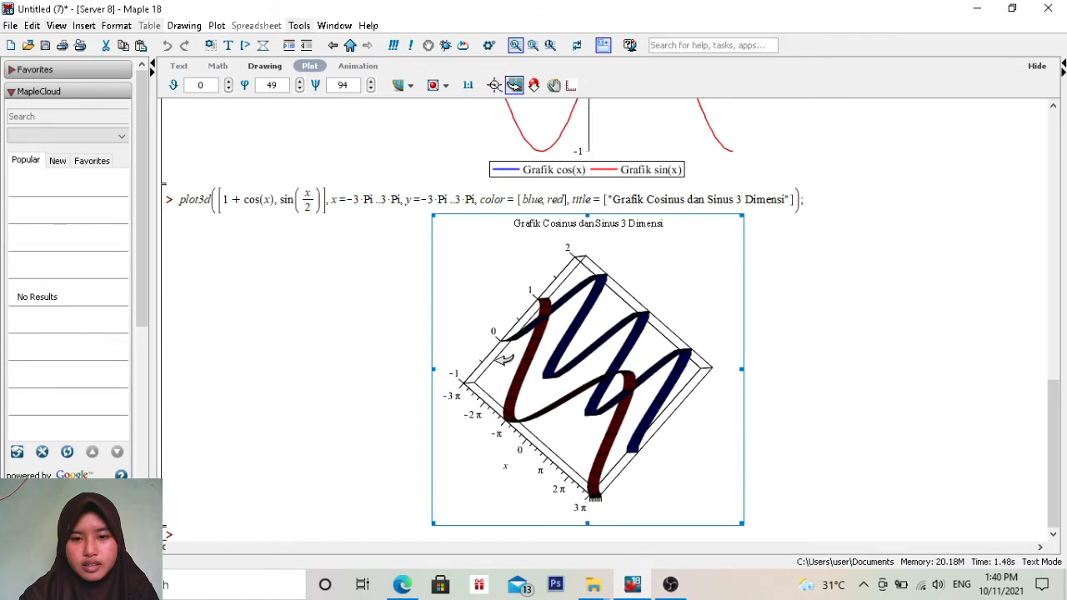
{"action": "left_click_drag", "start_coordinate": [504, 360], "coordinate": [460, 385]}
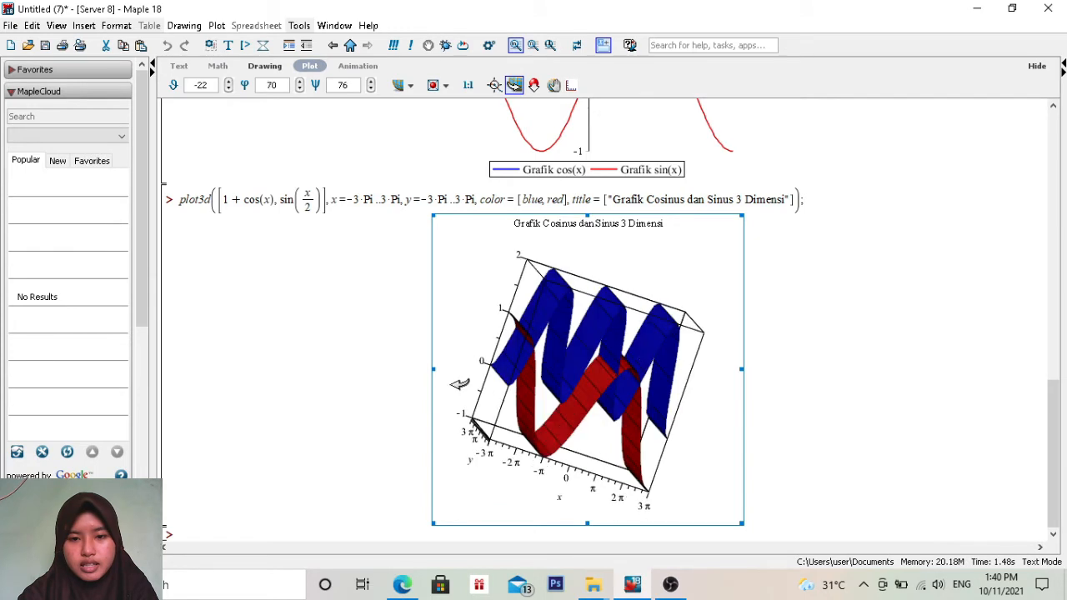
{"action": "left_click_drag", "start_coordinate": [459, 384], "coordinate": [697, 458]}
{"action": "scroll", "coordinate": [564, 388], "scroll_direction": "up", "scroll_amount": 3}
{"action": "scroll", "coordinate": [567, 417], "scroll_direction": "down", "scroll_amount": 1}
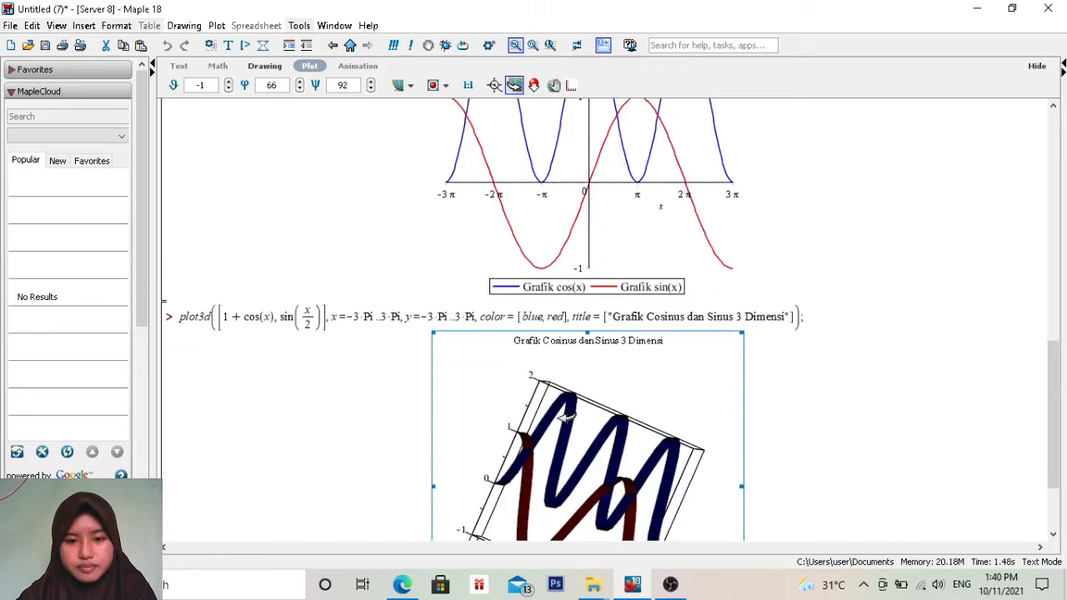
{"action": "scroll", "coordinate": [567, 416], "scroll_direction": "down", "scroll_amount": 2}
{"action": "left_click_drag", "start_coordinate": [505, 395], "coordinate": [517, 341]}
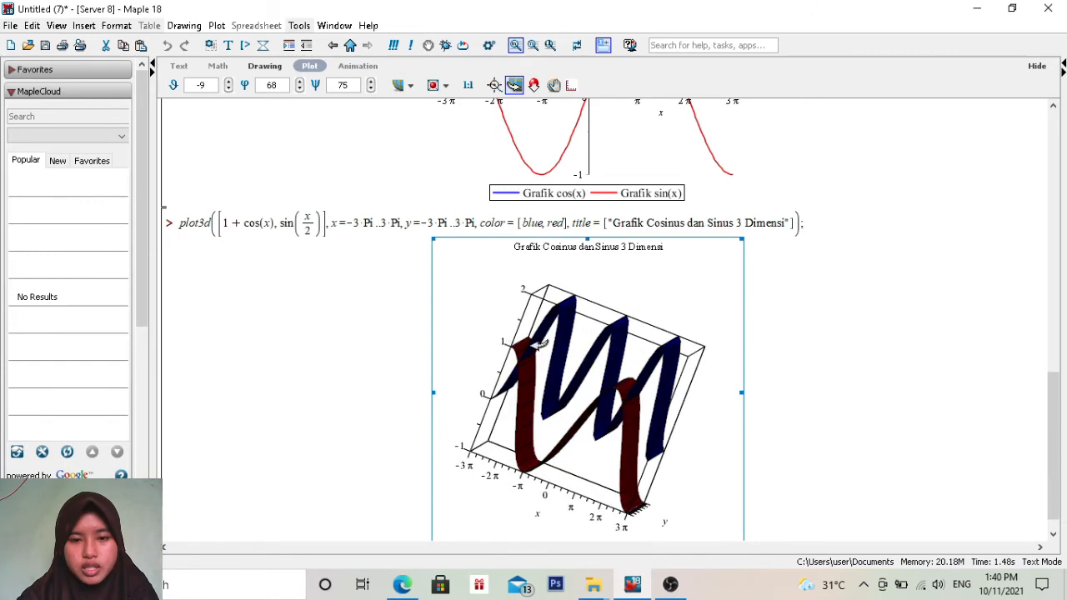
{"action": "left_click_drag", "start_coordinate": [587, 482], "coordinate": [613, 479]}
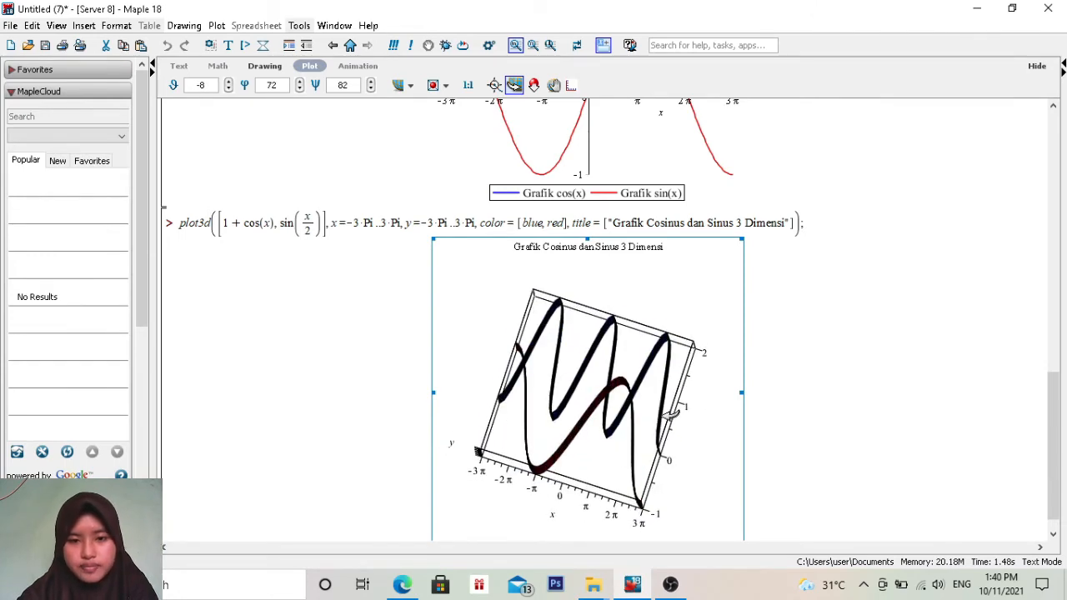
{"action": "left_click_drag", "start_coordinate": [671, 415], "coordinate": [582, 461]}
{"action": "scroll", "coordinate": [789, 415], "scroll_direction": "down", "scroll_amount": 1}
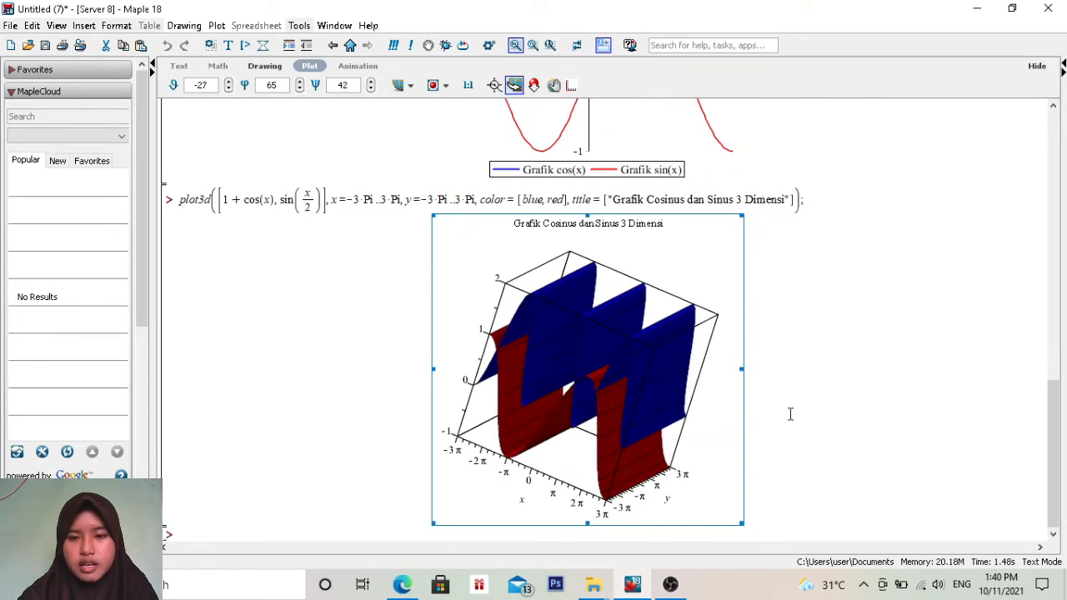
Switch to UTS_107_1_2021.pdf in Edge and read question 3 about f(x) and its tangent line.
{"action": "left_click", "coordinate": [210, 533]}
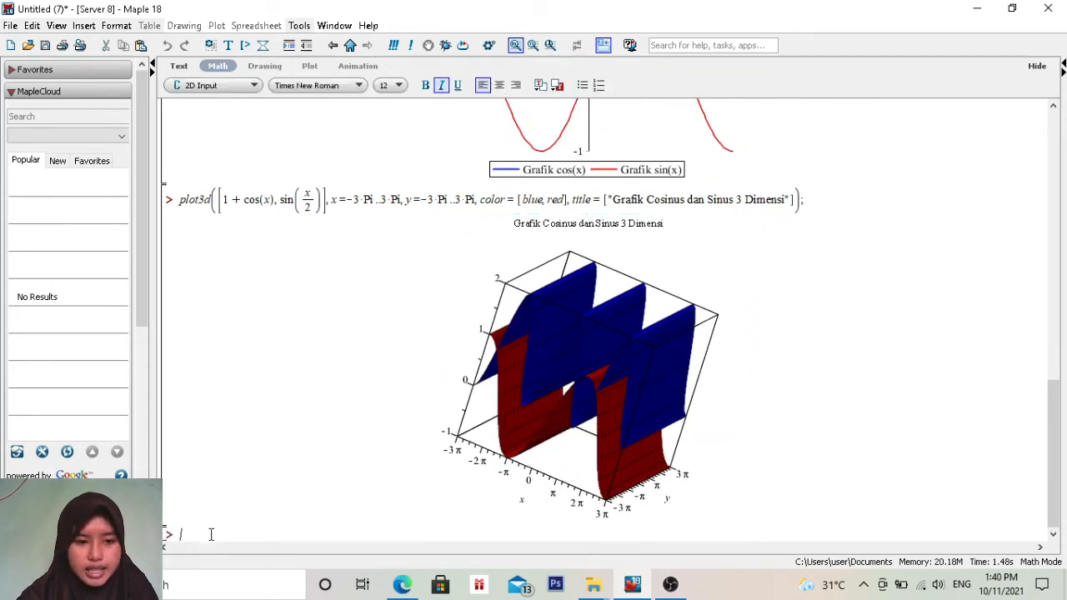
{"action": "mouse_move", "coordinate": [402, 588]}
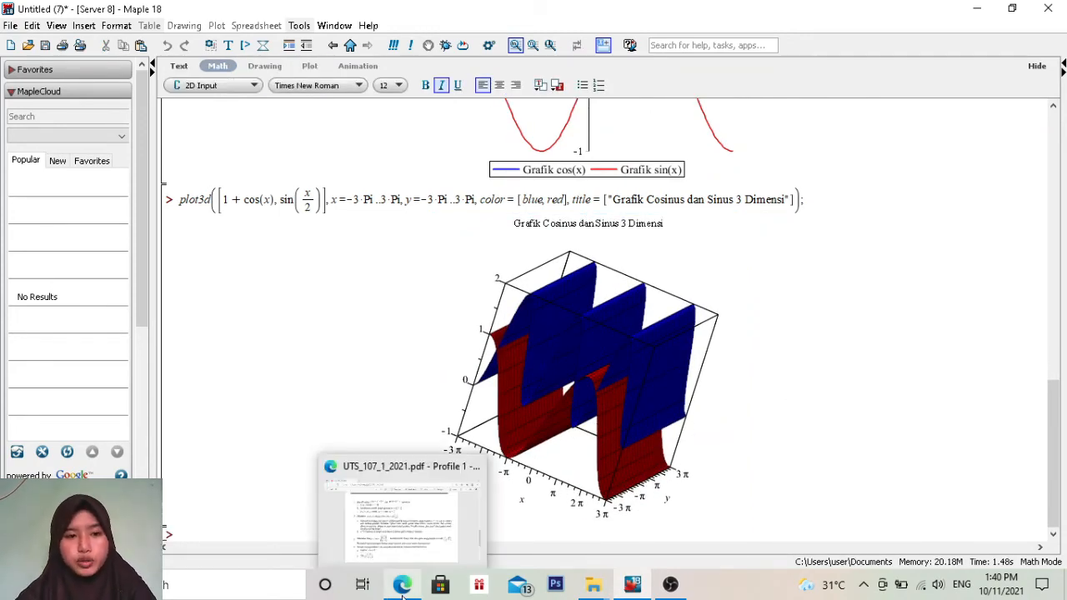
{"action": "left_click", "coordinate": [405, 513]}
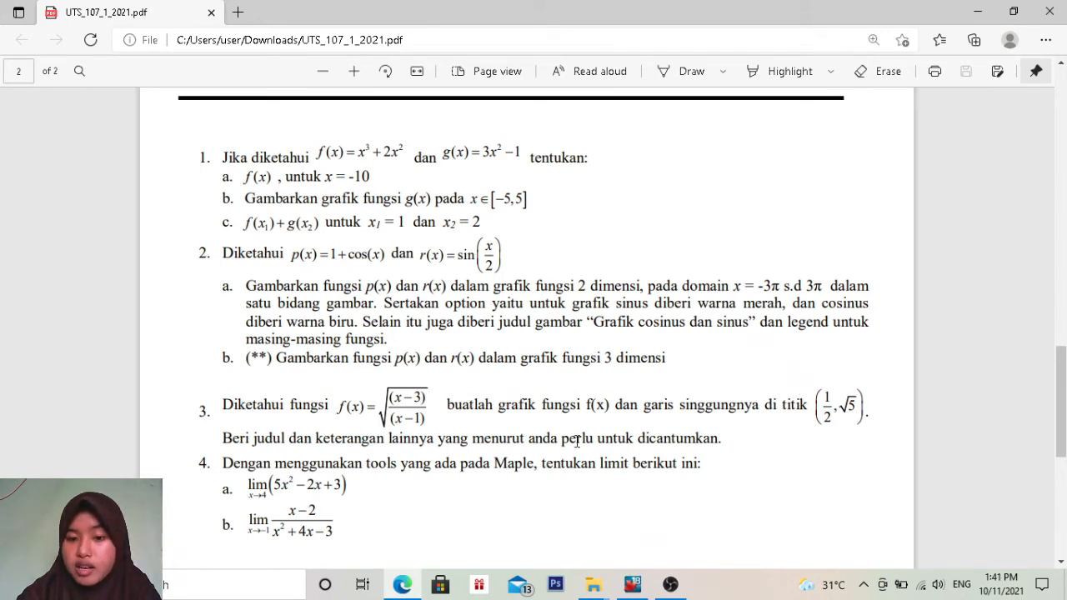
Switch back to Maple, define f := (x) -> sqrt((x-3)/(x-1)); on the empty prompt line and execute it.
{"action": "left_click", "coordinate": [632, 587]}
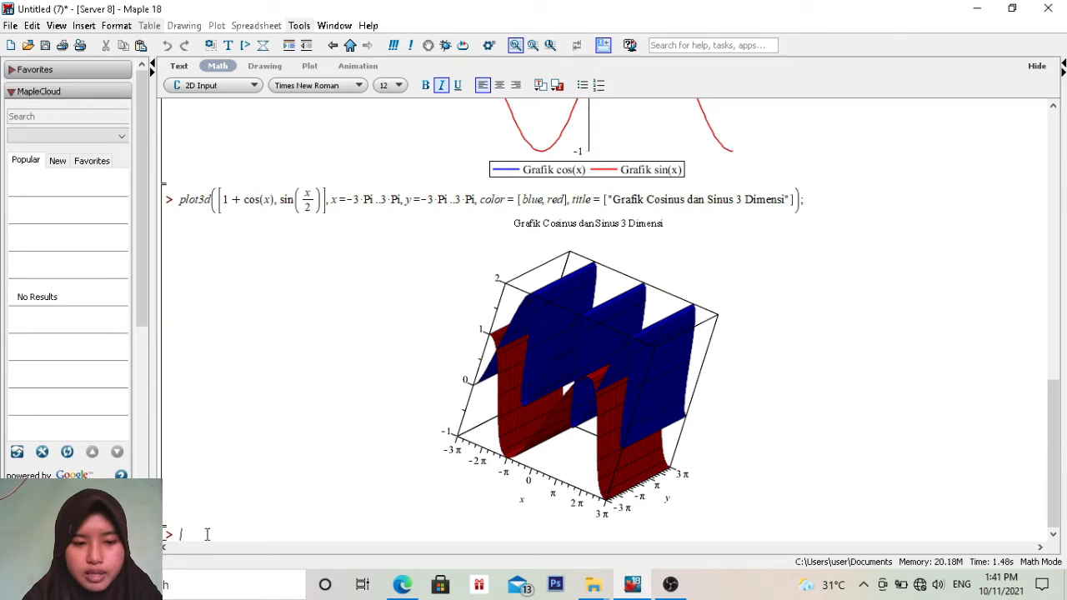
{"action": "type", "text": "f:="}
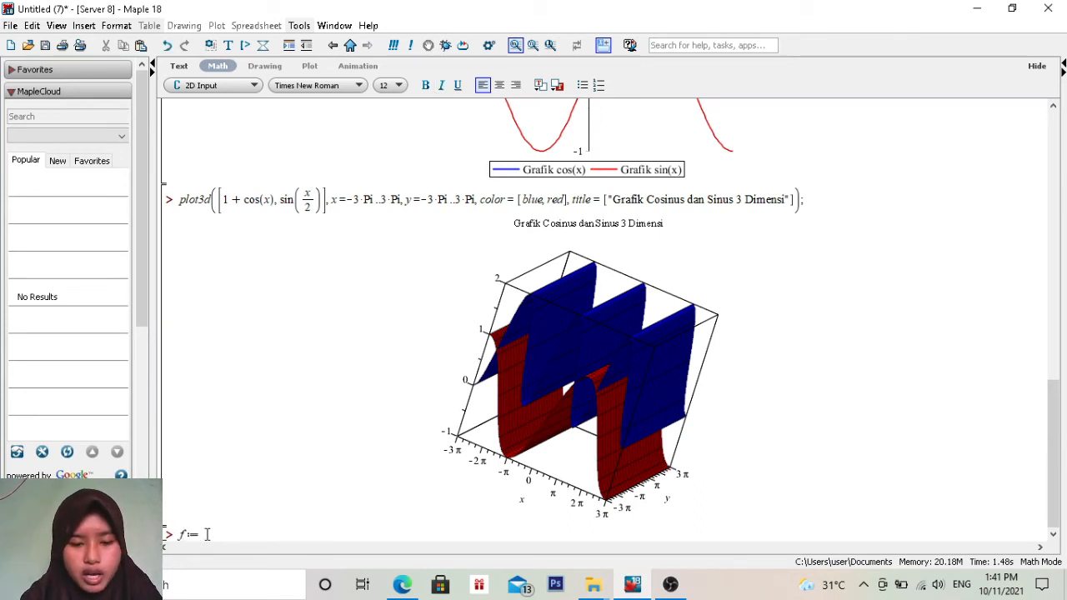
{"action": "type", "text": "(x)->"}
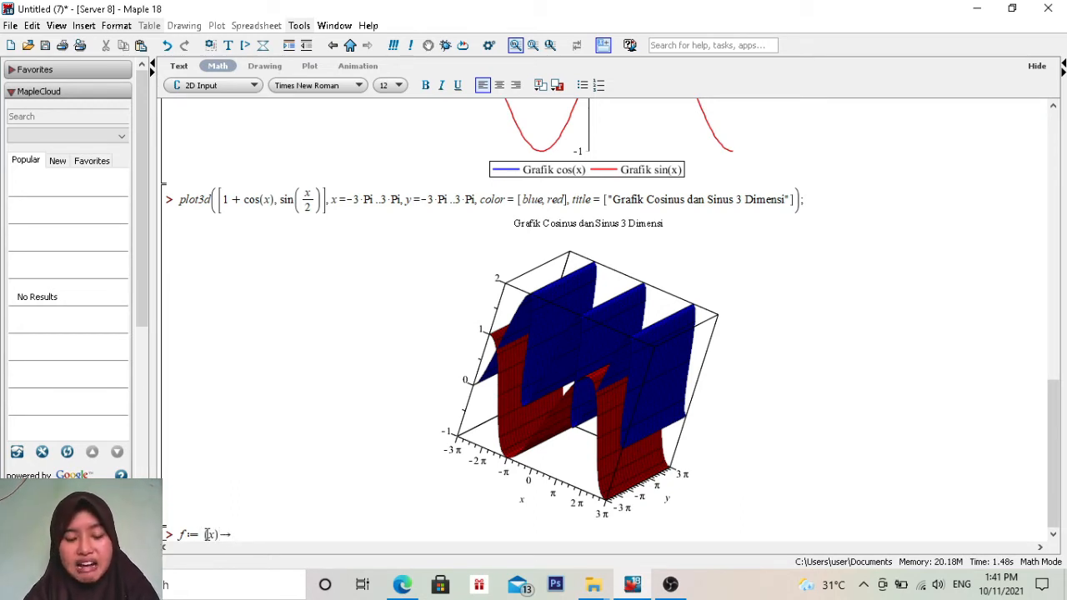
{"action": "type", "text": "sqrt"}
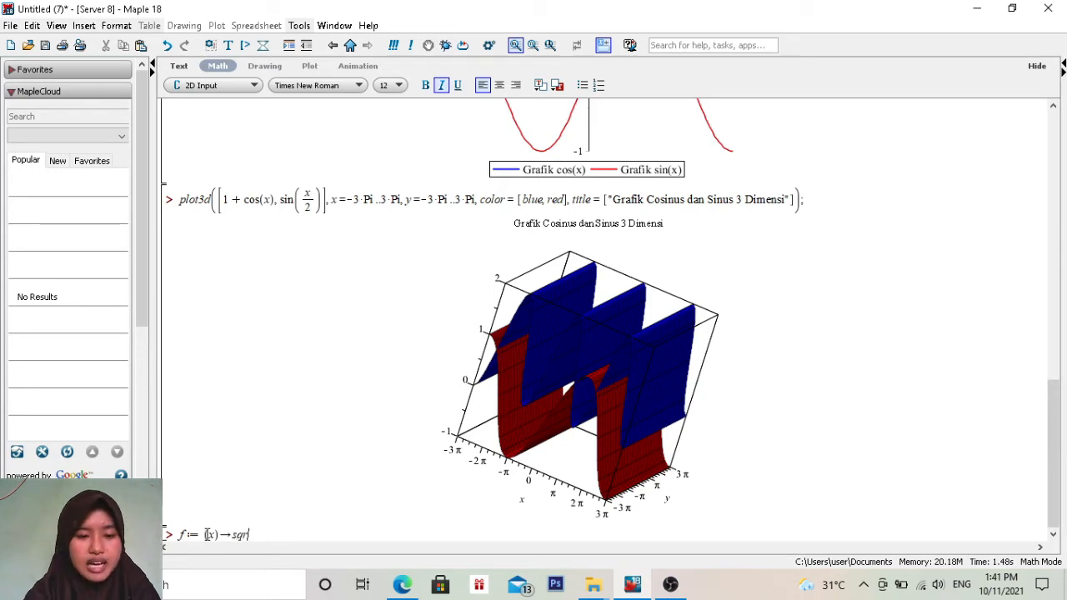
{"action": "type", "text": "(("}
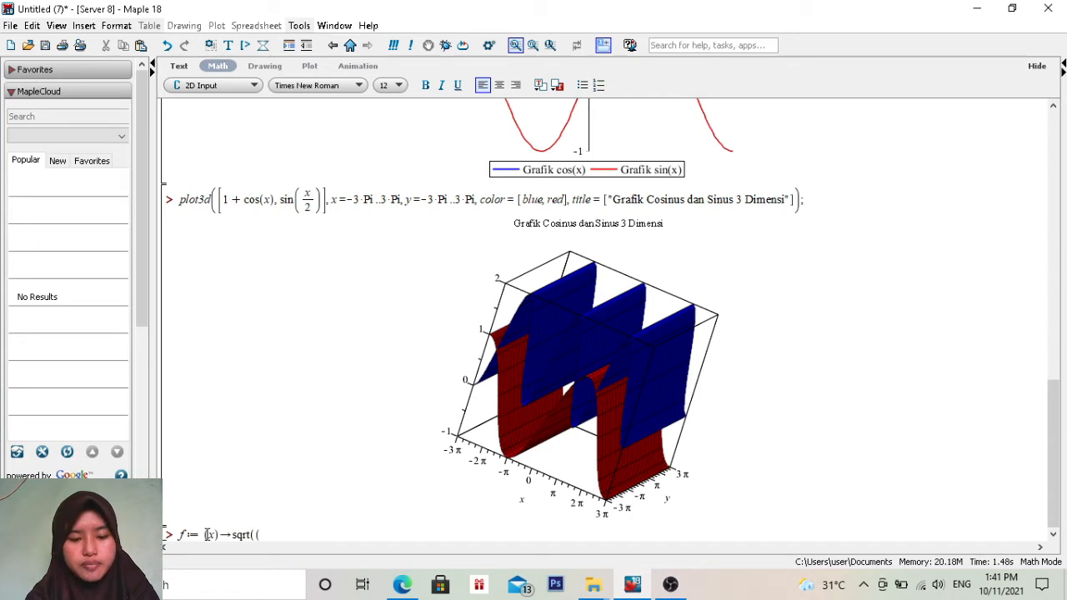
{"action": "type", "text": "x-3"}
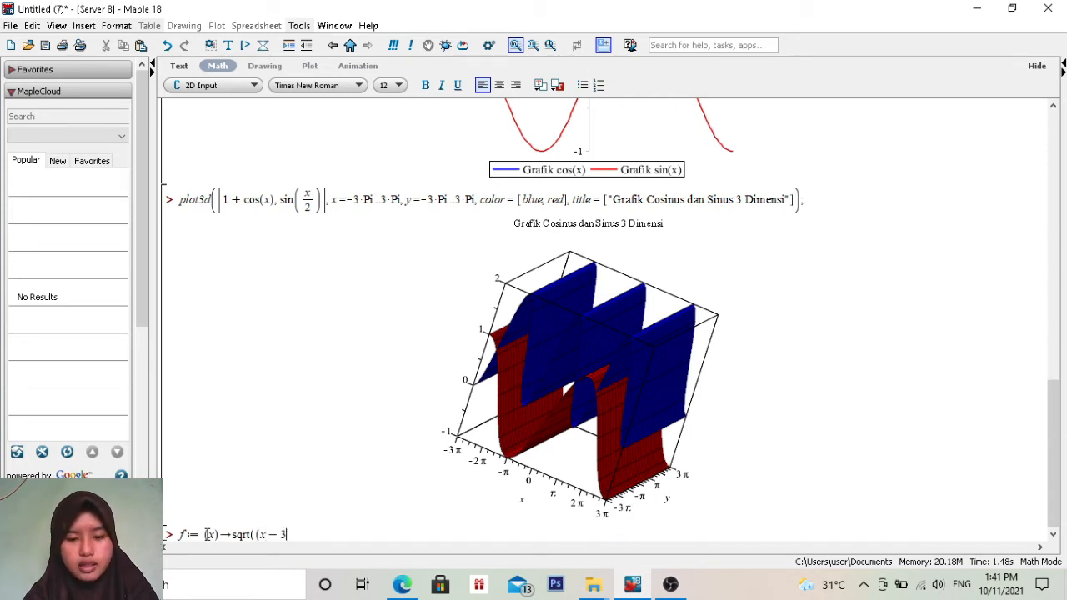
{"action": "type", "text": ")/("}
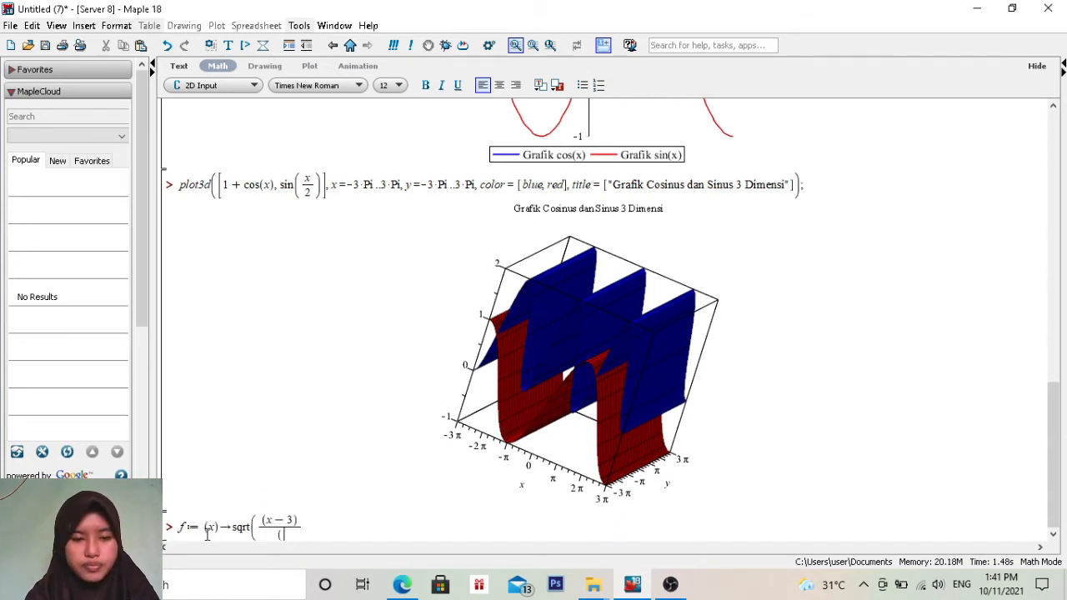
{"action": "type", "text": "x-1)"}
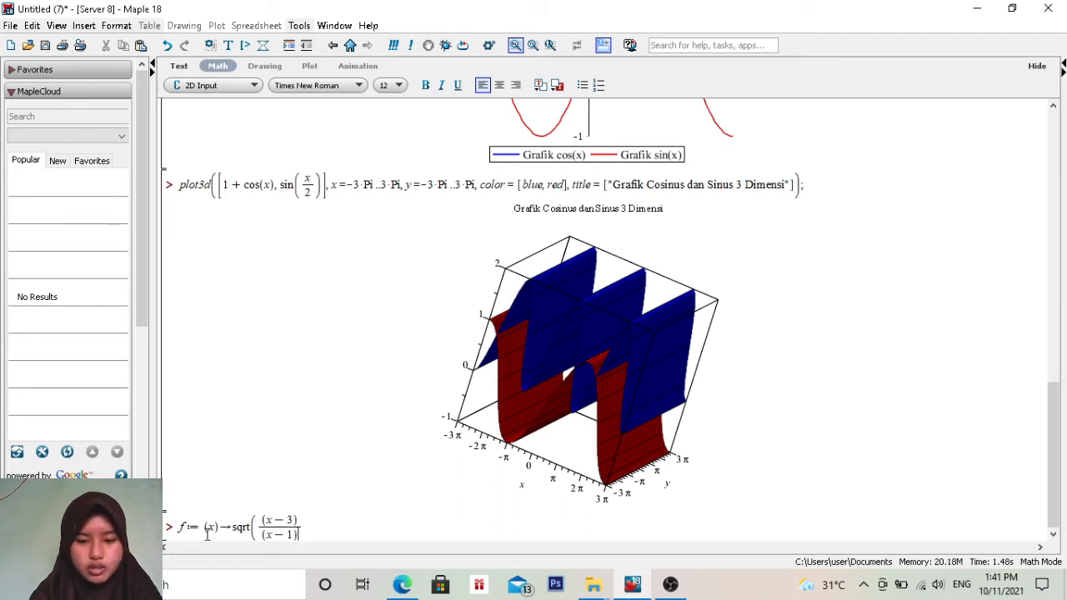
{"action": "key", "text": "Right"}
{"action": "type", "text": ")"}
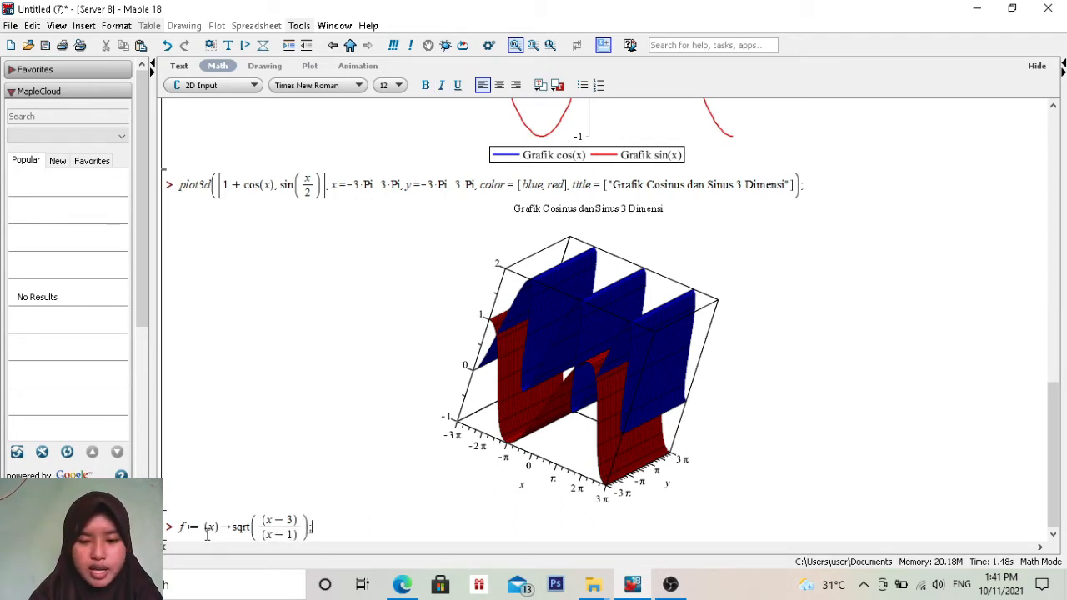
{"action": "type", "text": ";"}
{"action": "key", "text": "Return"}
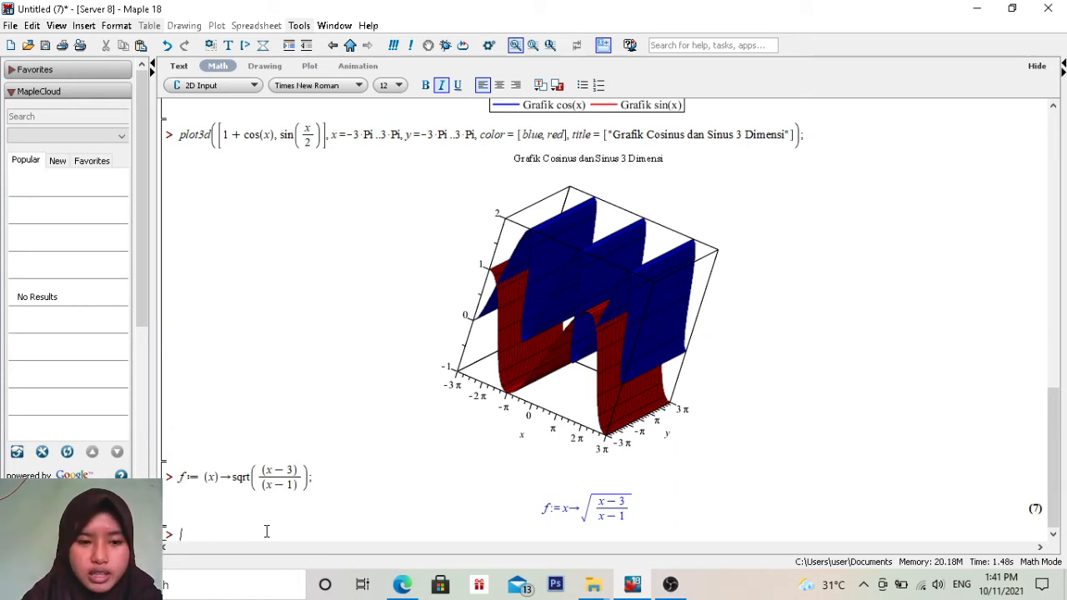
Begin the tangent slope definition with m := limit((f(x) - f on the new prompt line.
{"action": "type", "text": "m := "}
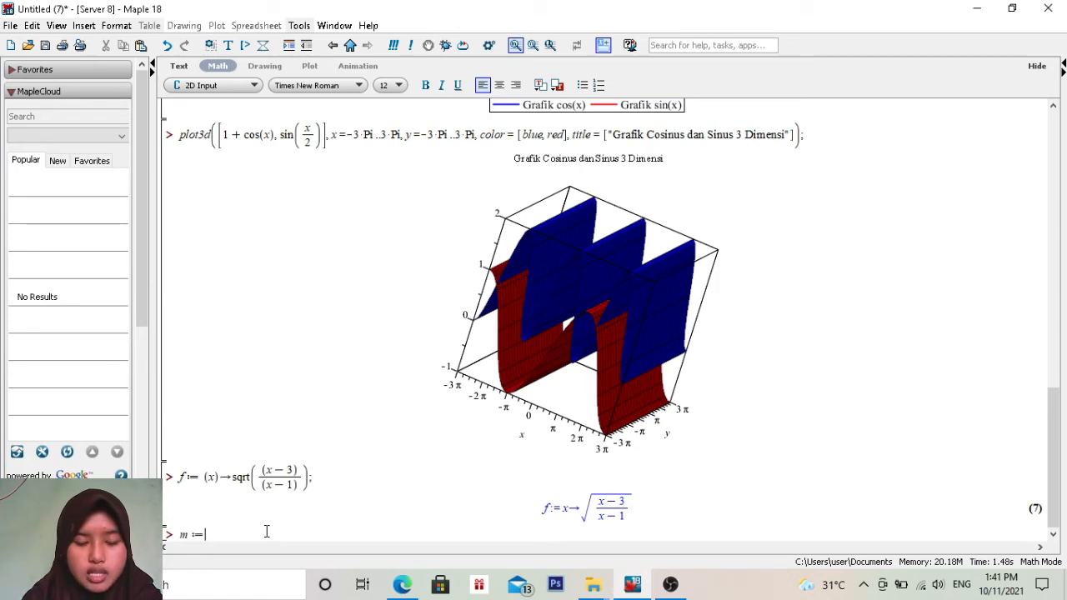
{"action": "type", "text": "limit"}
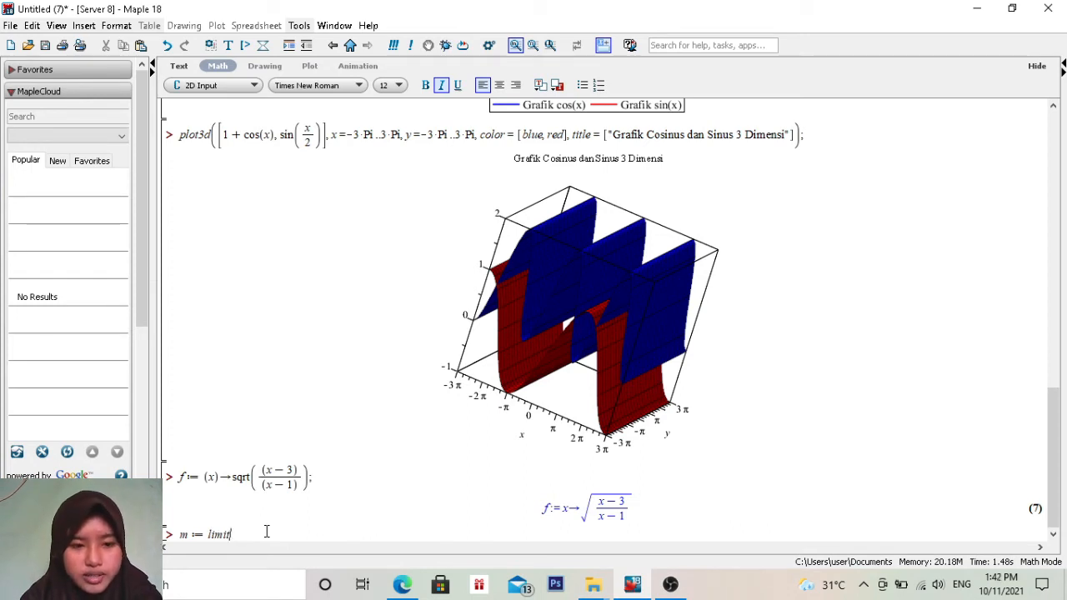
{"action": "type", "text": "("}
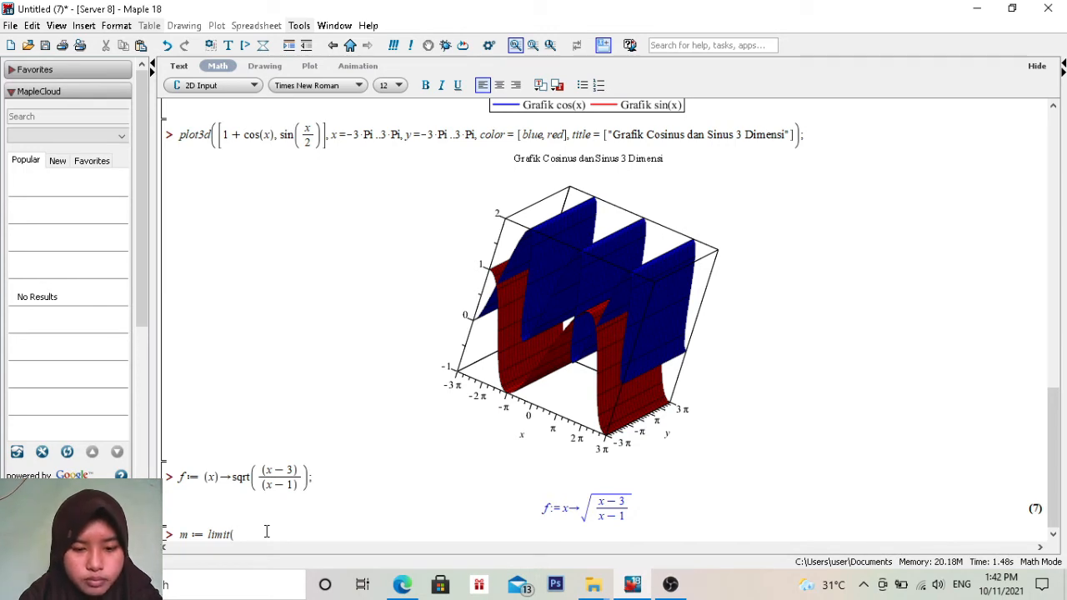
{"action": "type", "text": "("}
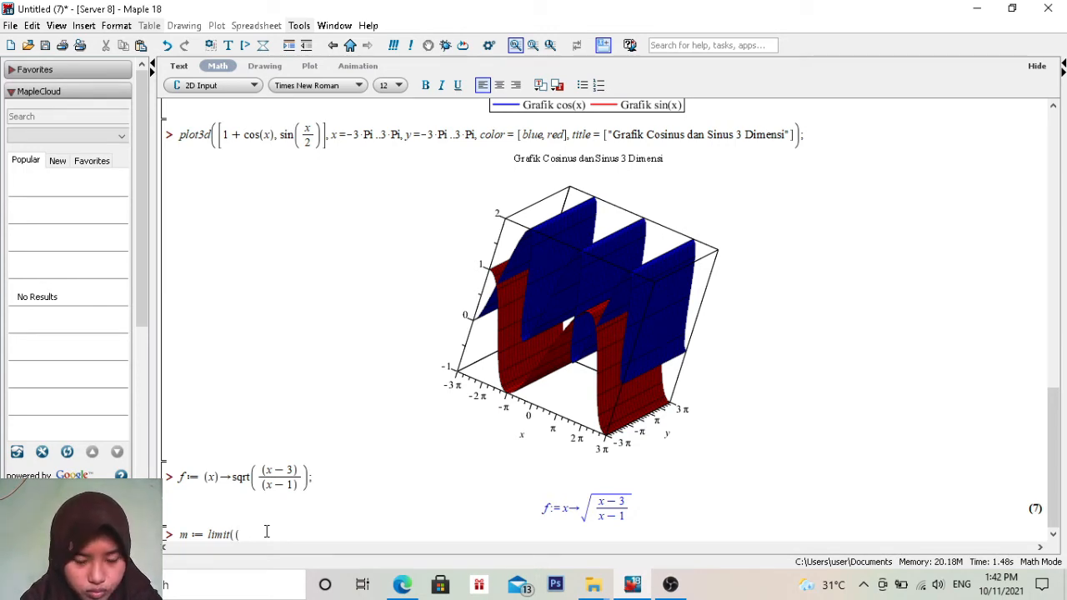
{"action": "type", "text": "f("}
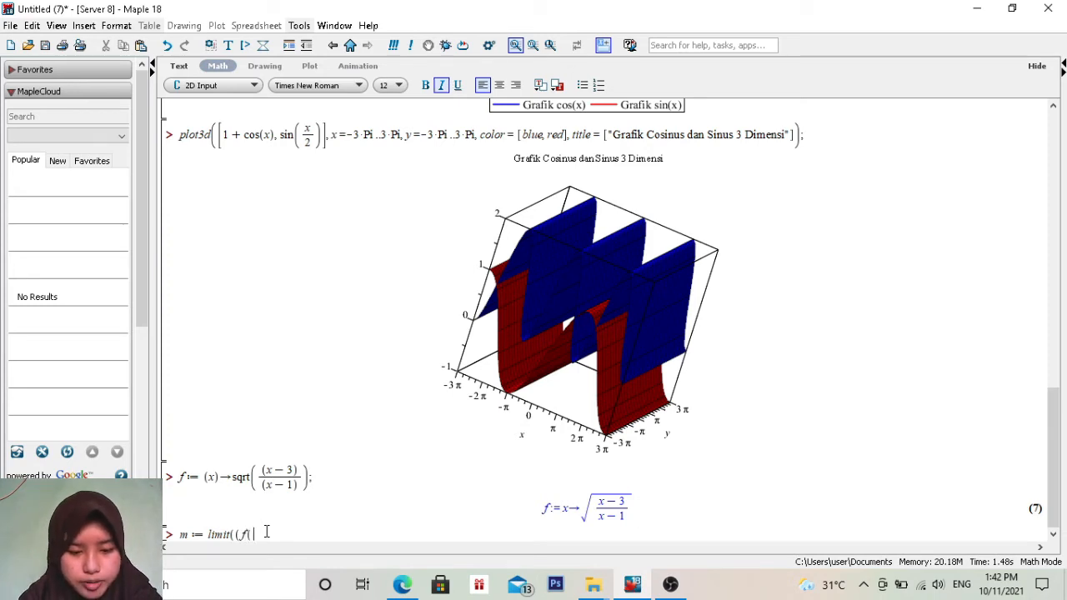
{"action": "type", "text": "x) "}
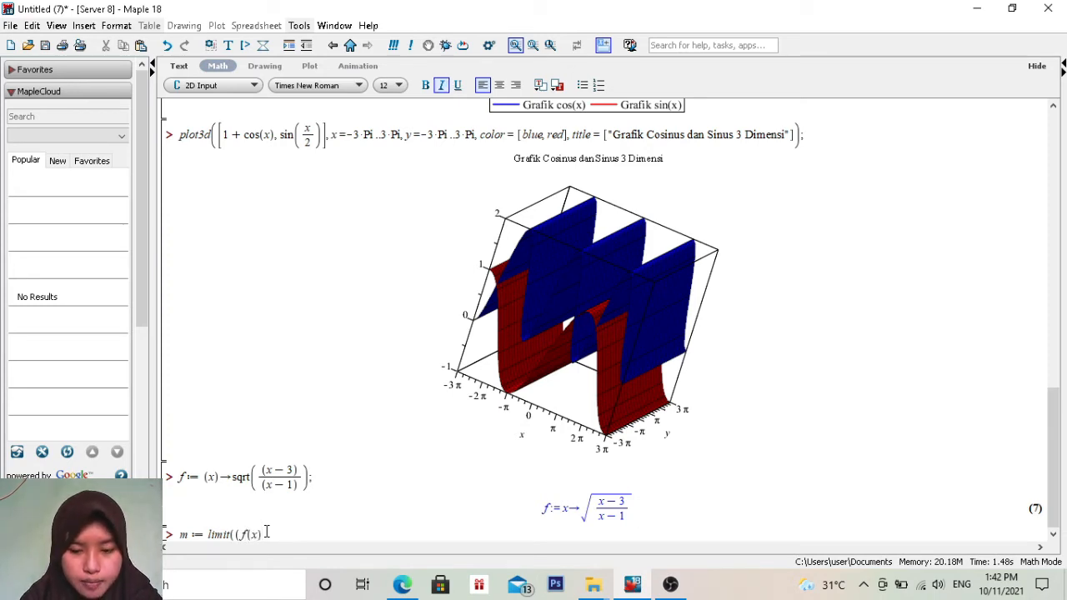
{"action": "type", "text": "- f"}
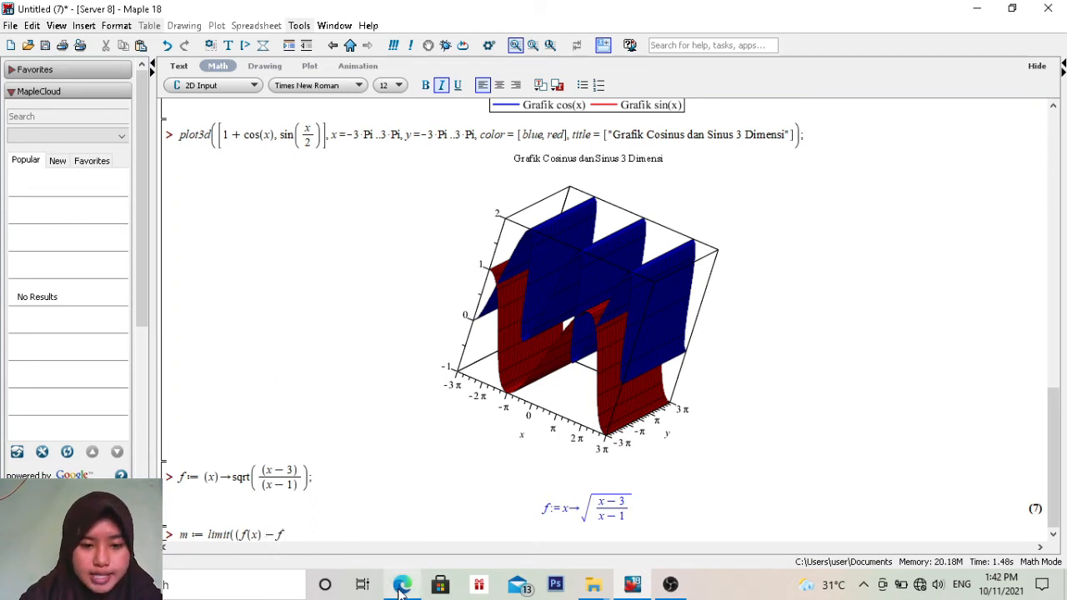
Check the tangent point in UTS_107_1_2021.pdf in Edge, return to Maple and complete the difference quotient as (f(x) - f(1/2))/(x - 1/2).
{"action": "left_click", "coordinate": [402, 585]}
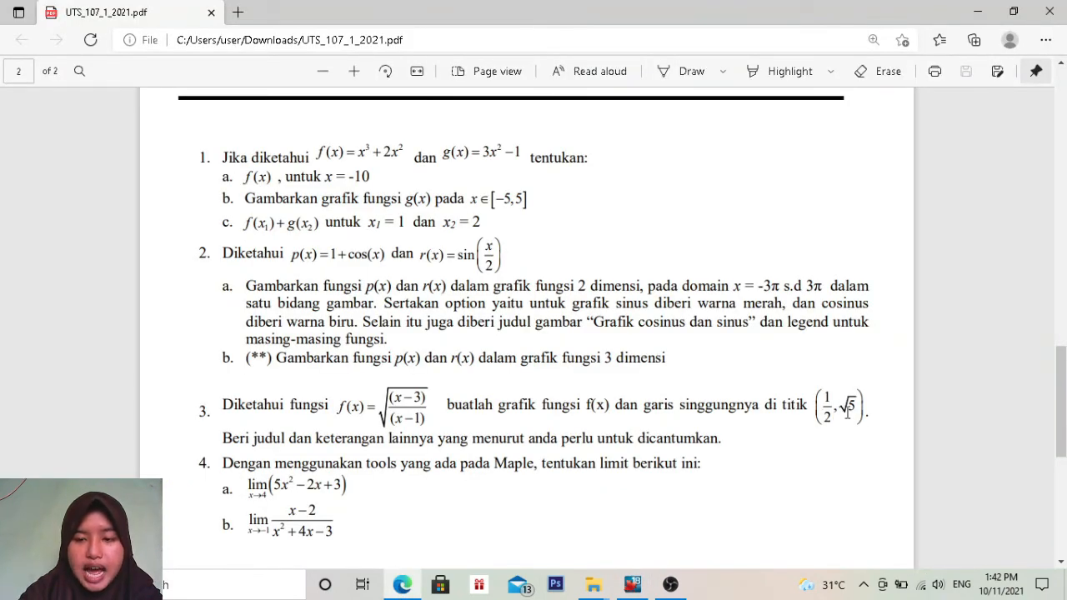
{"action": "left_click", "coordinate": [633, 584]}
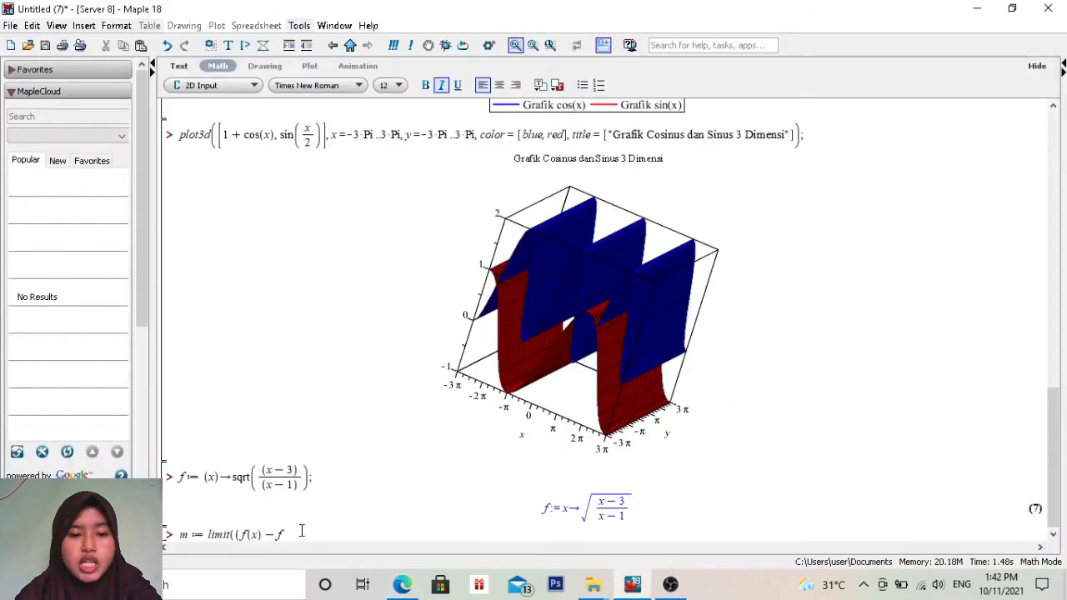
{"action": "type", "text": "("}
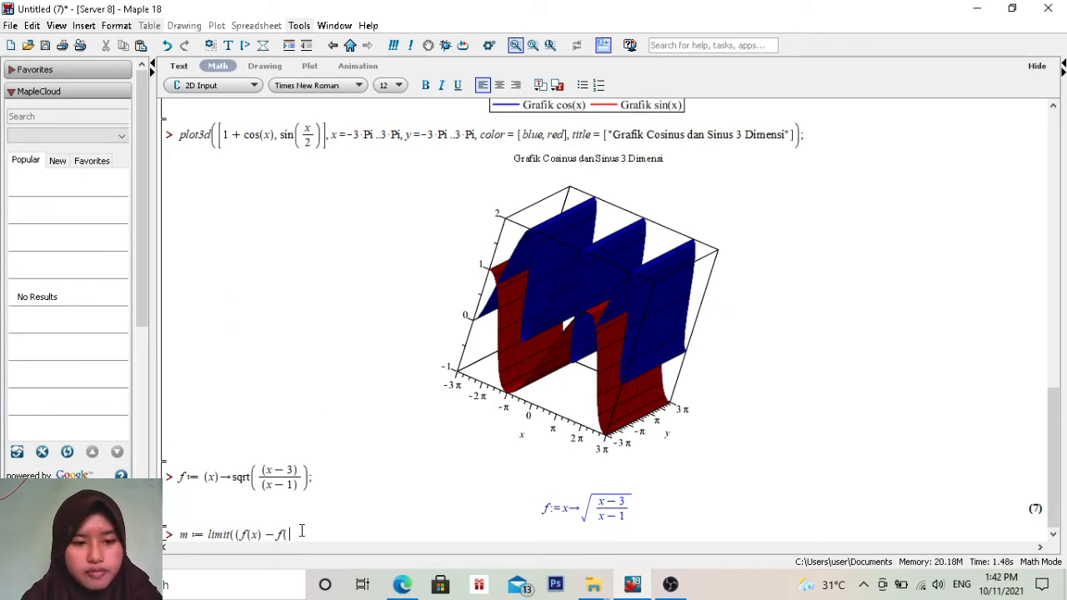
{"action": "type", "text": "1"}
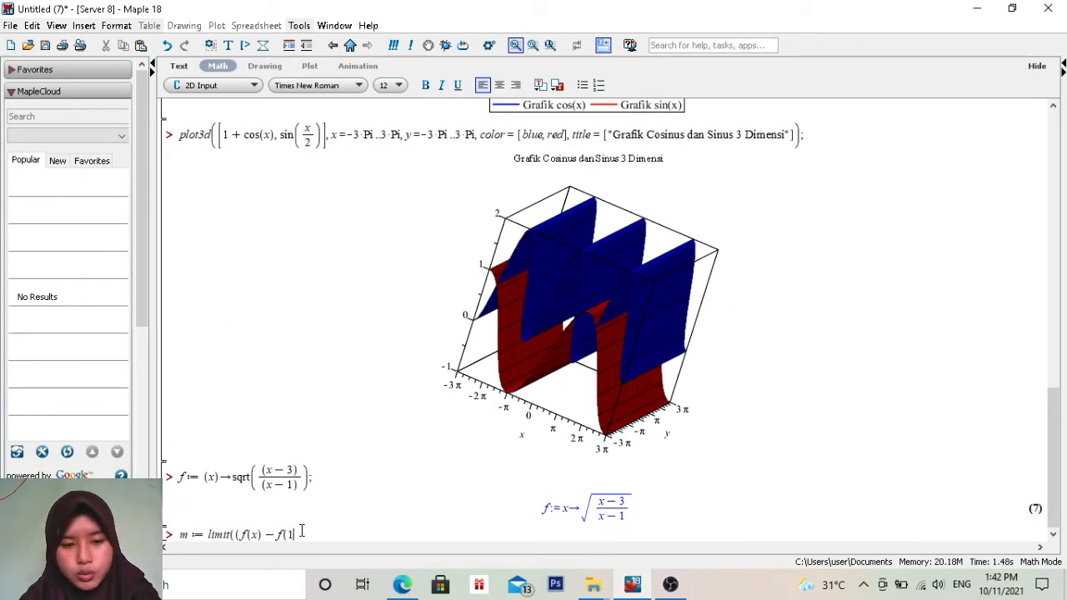
{"action": "type", "text": "/2"}
{"action": "key", "text": "Right"}
{"action": "type", "text": ")"}
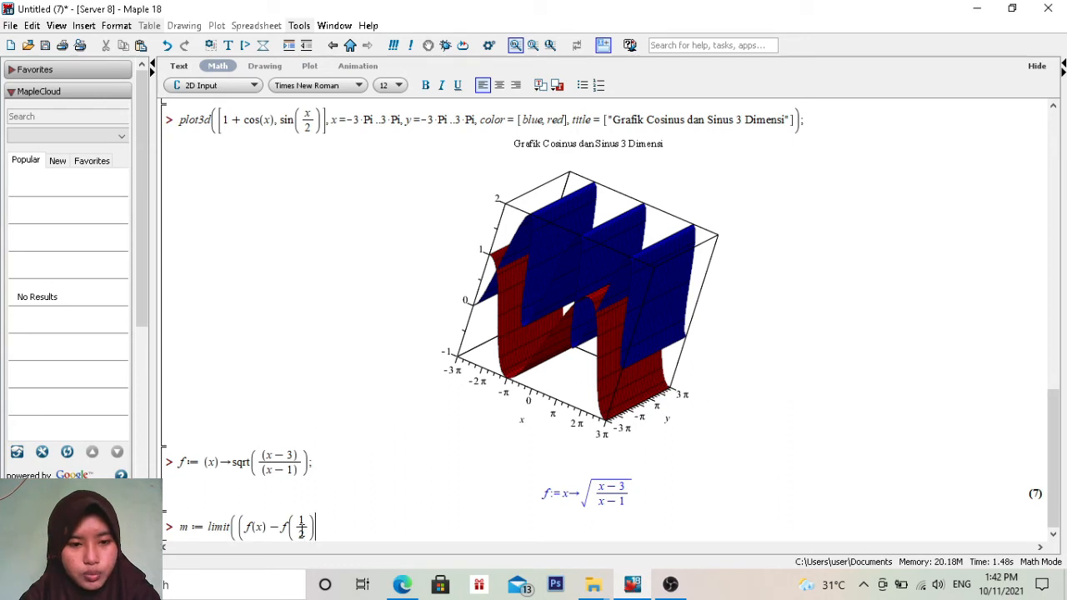
{"action": "type", "text": ")"}
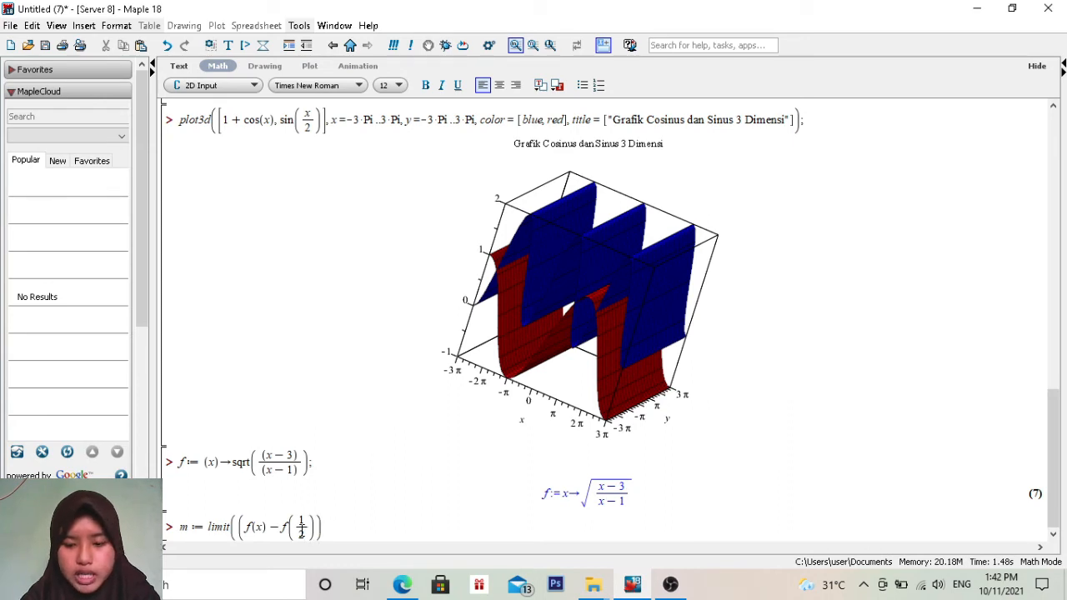
{"action": "type", "text": "/"}
{"action": "type", "text": "(x-"}
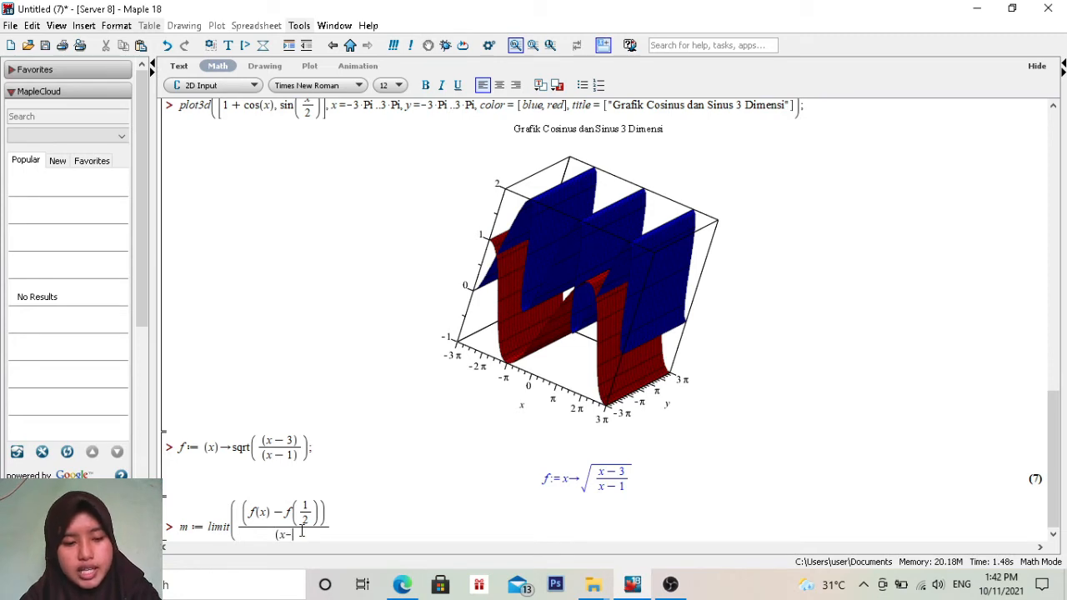
{"action": "type", "text": "1/2"}
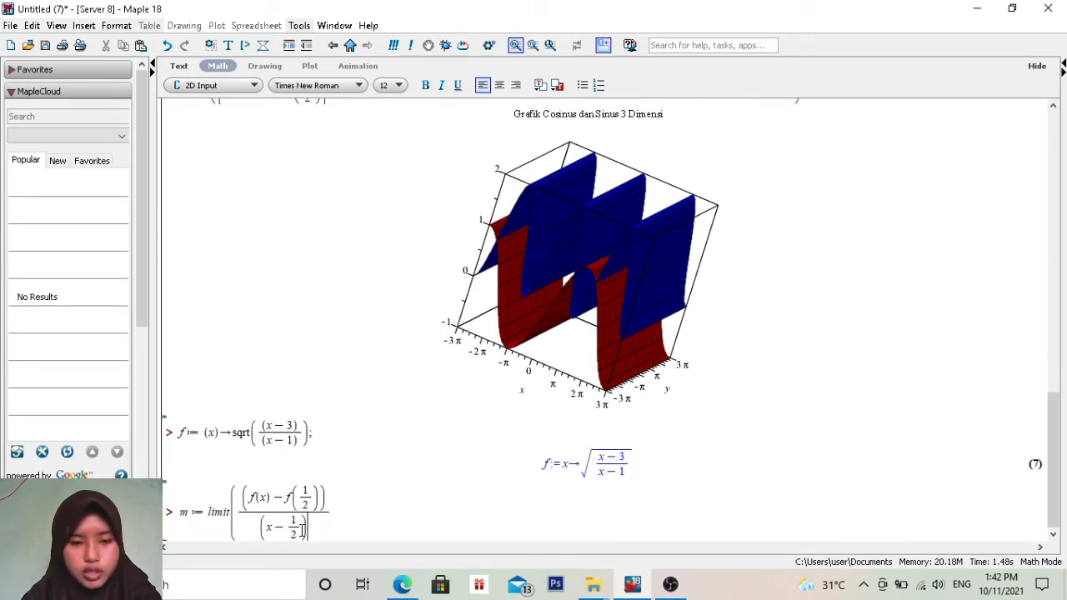
Add the limit point x = 1/2 after the quotient, close the limit command with a semicolon and execute it.
{"action": "left_click", "coordinate": [357, 518]}
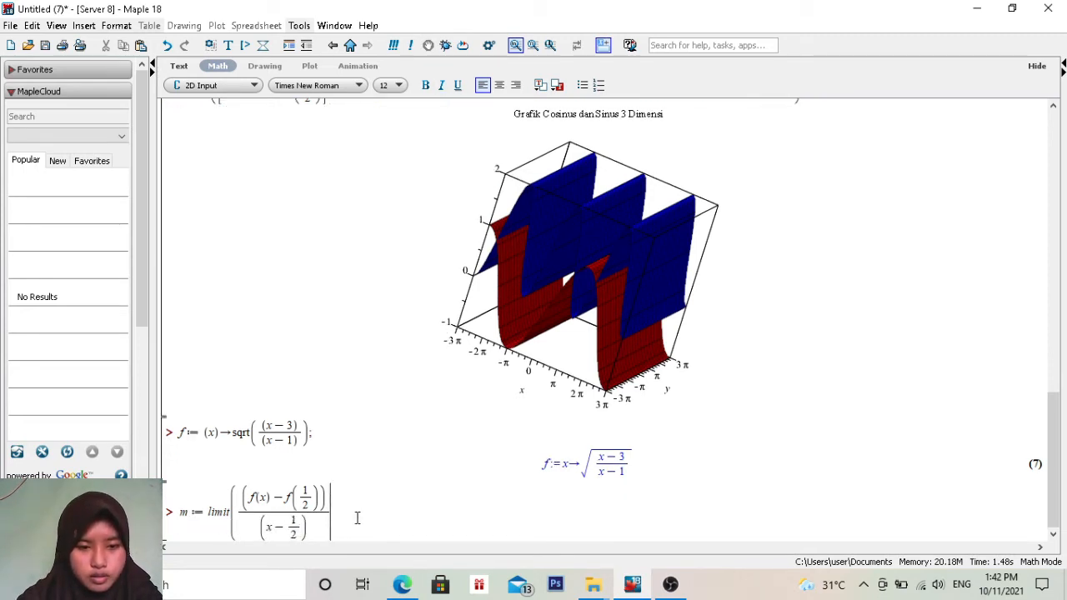
{"action": "type", "text": ", x = "}
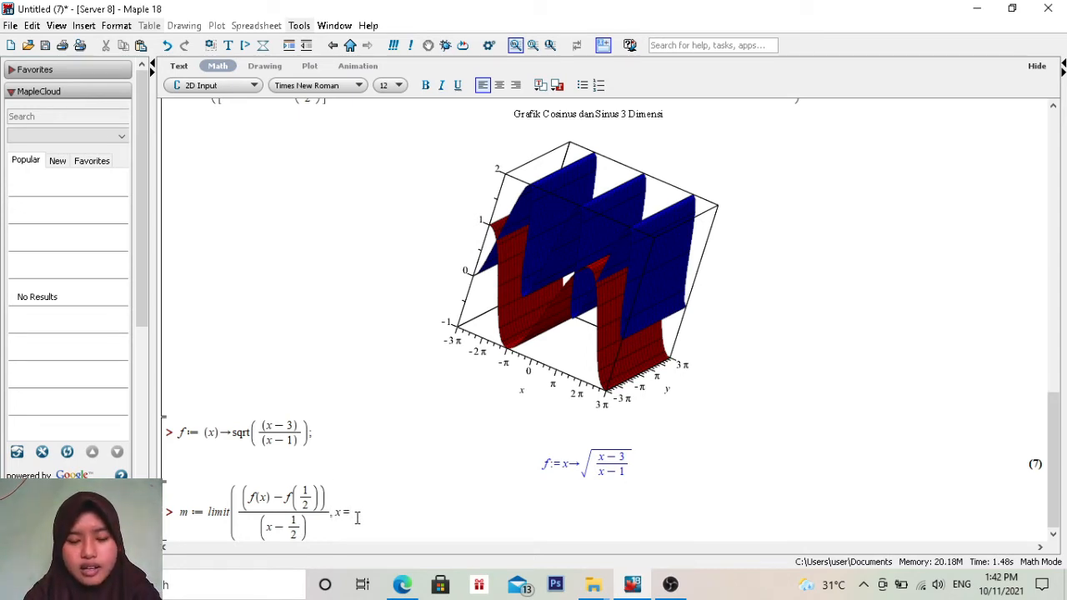
{"action": "type", "text": "1/2"}
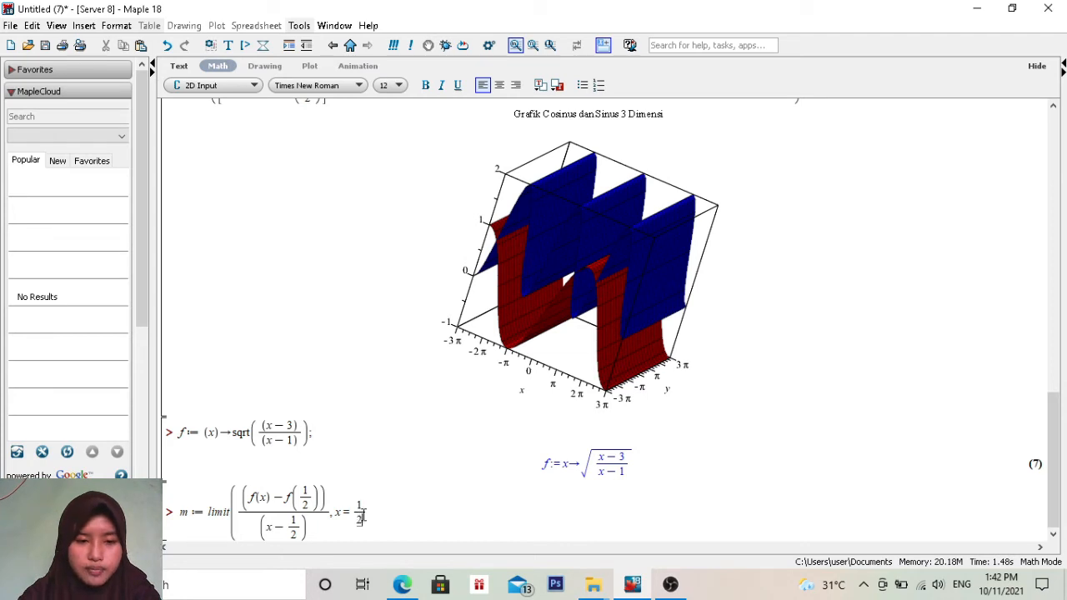
{"action": "key", "text": "Right"}
{"action": "type", "text": ")"}
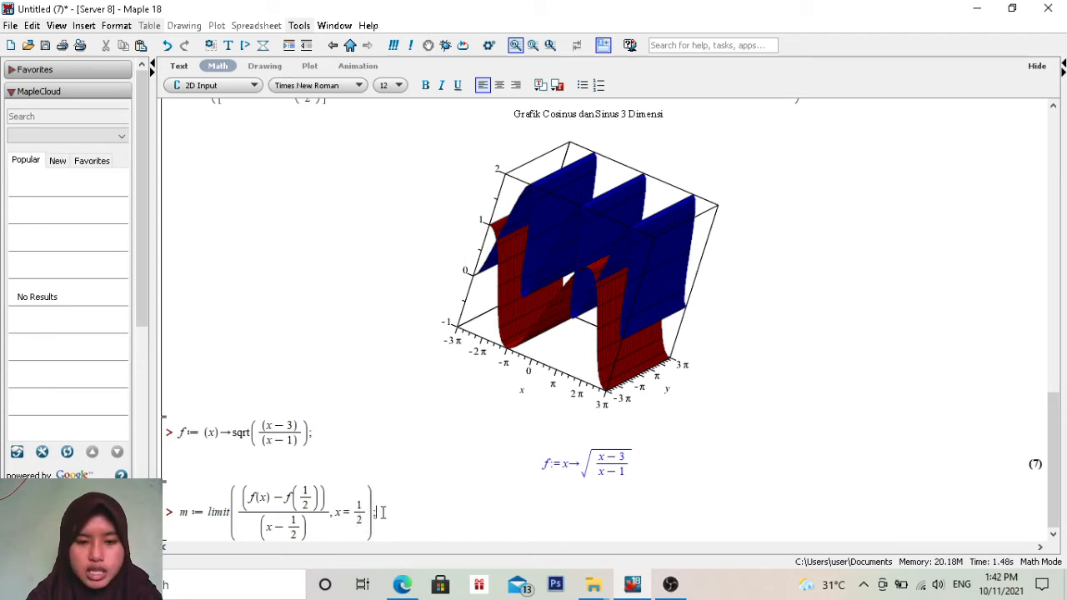
{"action": "key", "text": "Return"}
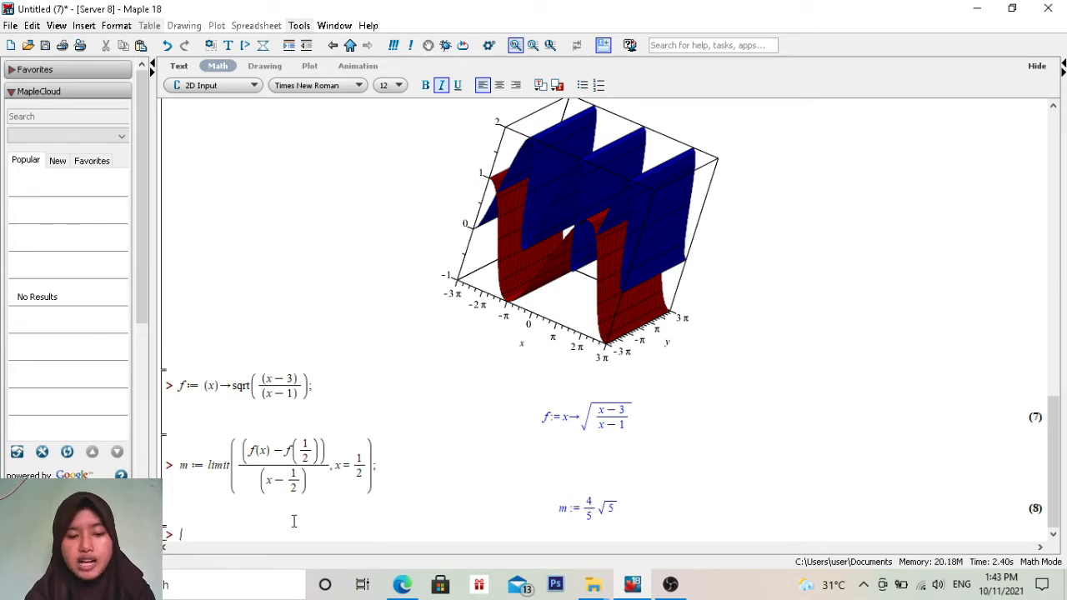
Begin a plot command on the empty prompt line, opening its expression list with f(x).
{"action": "type", "text": "plot"}
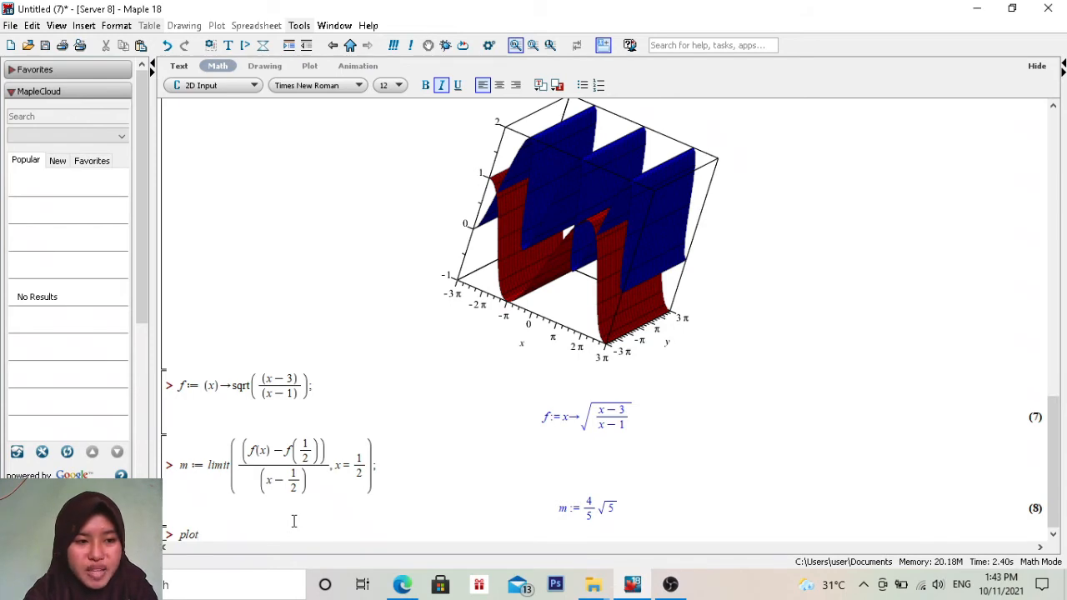
{"action": "type", "text": "("}
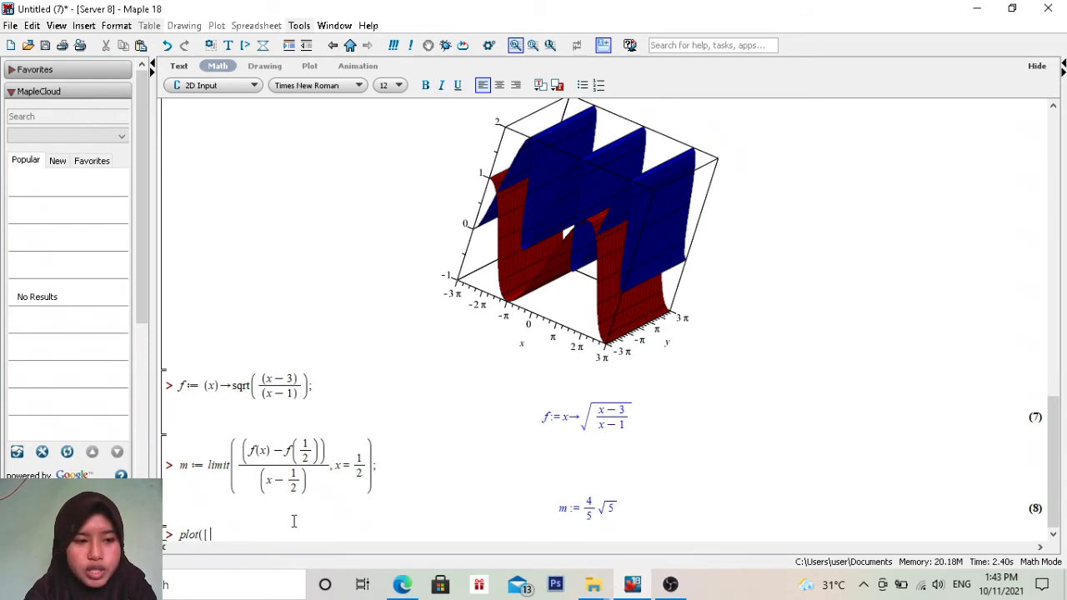
{"action": "type", "text": "[f(x)"}
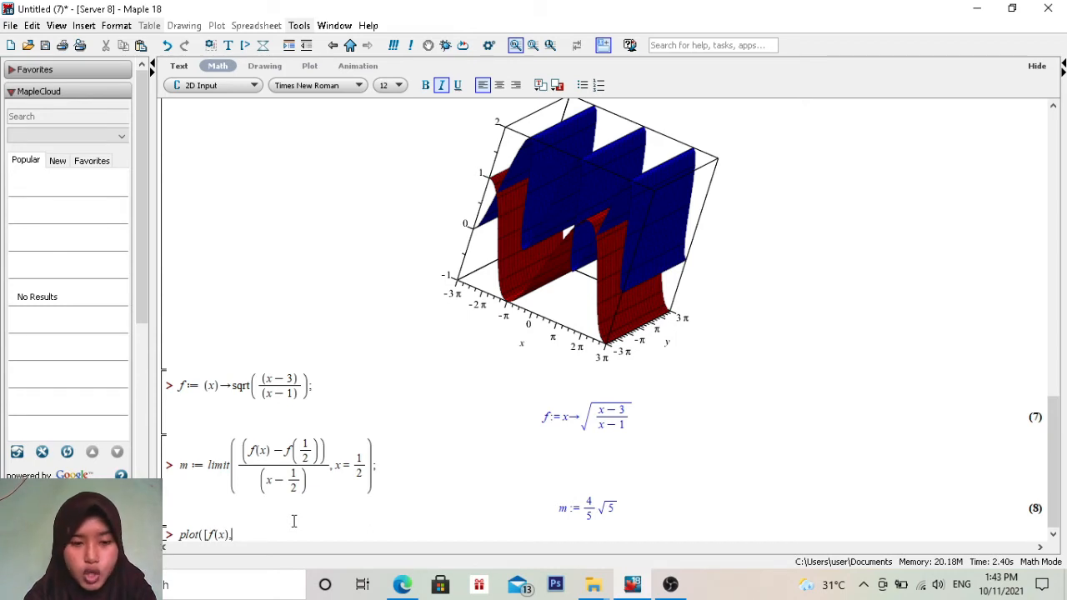
Add the tangent line m*(x - 1/2) + sqrt(5) as the plot's second expression and close the expression list.
{"action": "type", "text": ", m"}
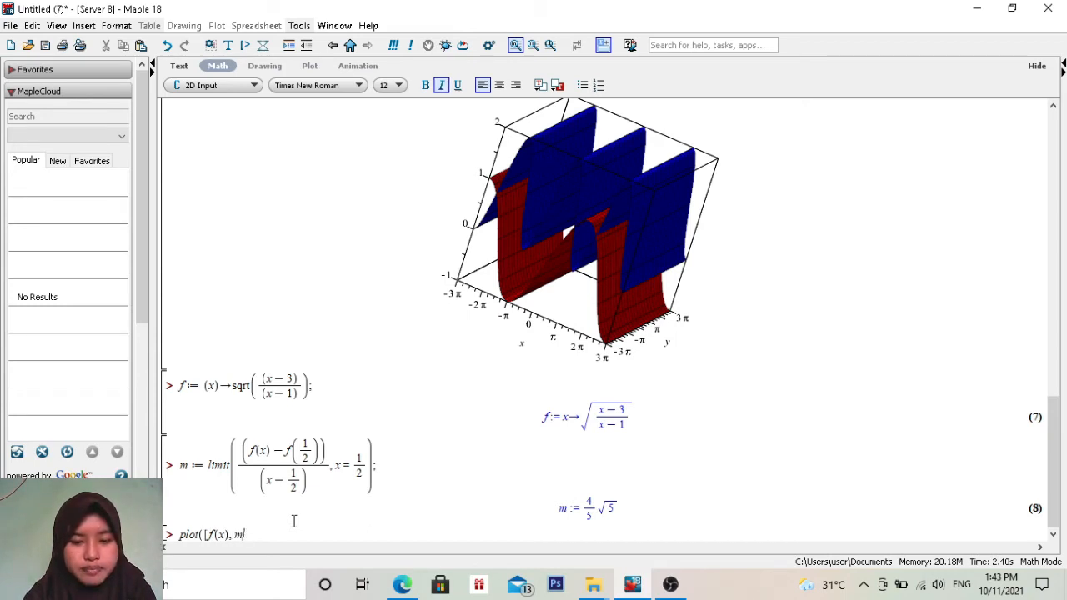
{"action": "type", "text": "*"}
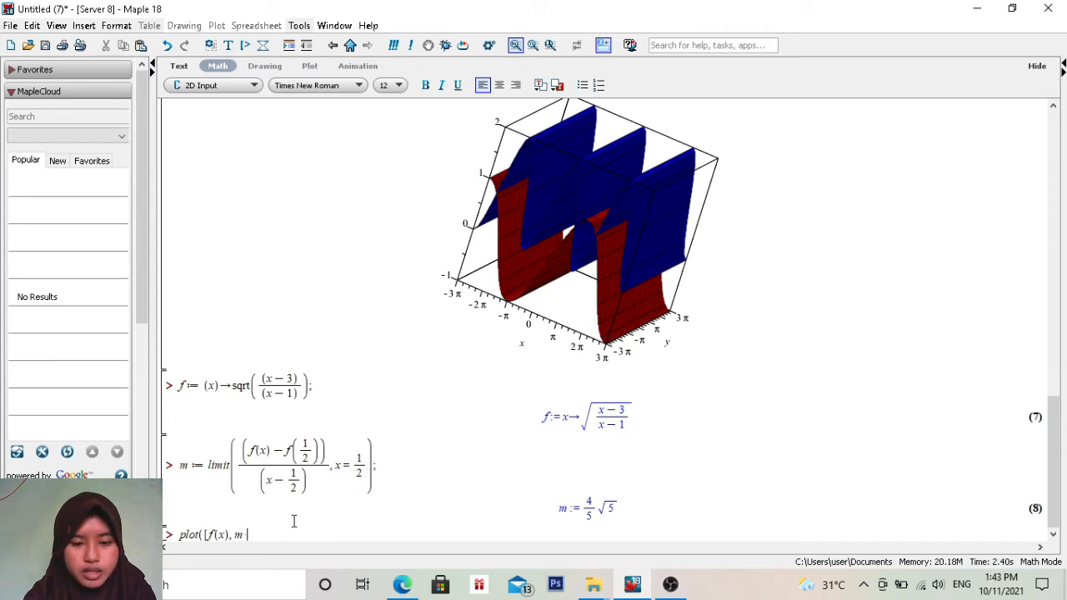
{"action": "type", "text": "(x"}
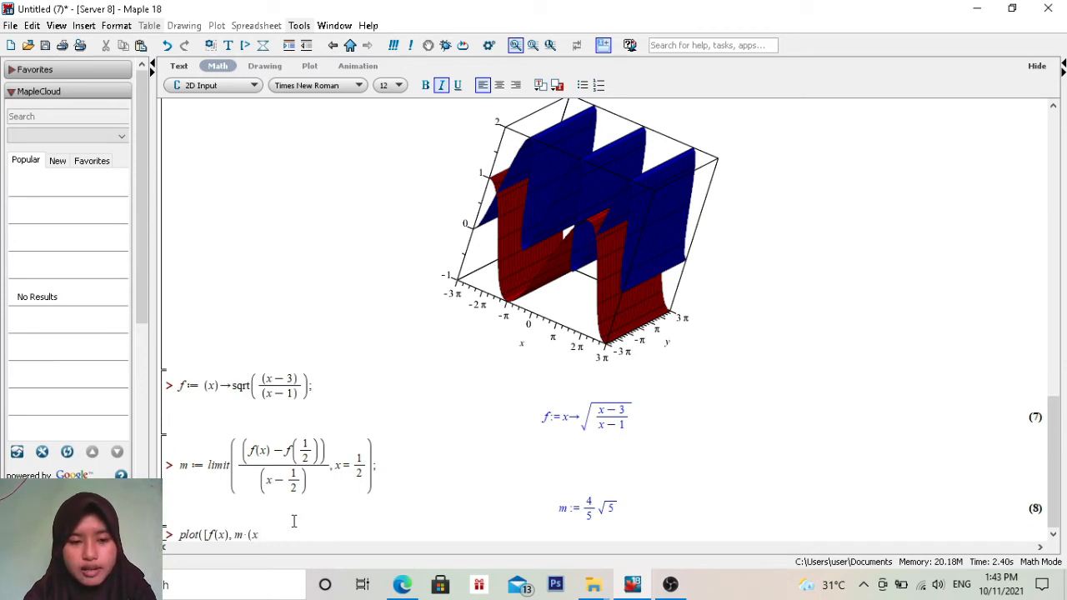
{"action": "type", "text": "-1/2"}
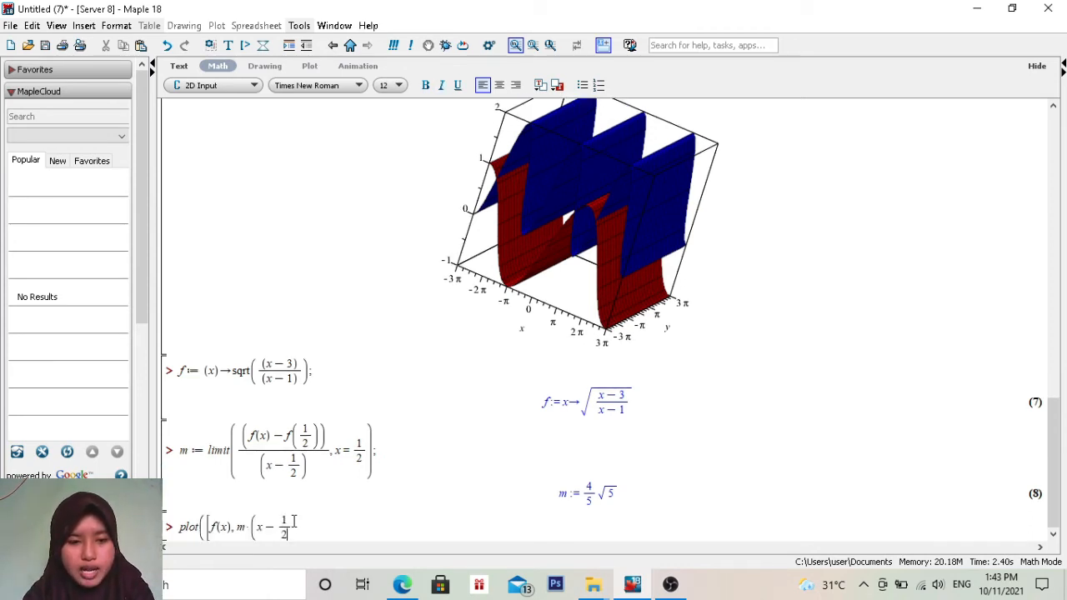
{"action": "key", "text": "Right"}
{"action": "type", "text": ") + "}
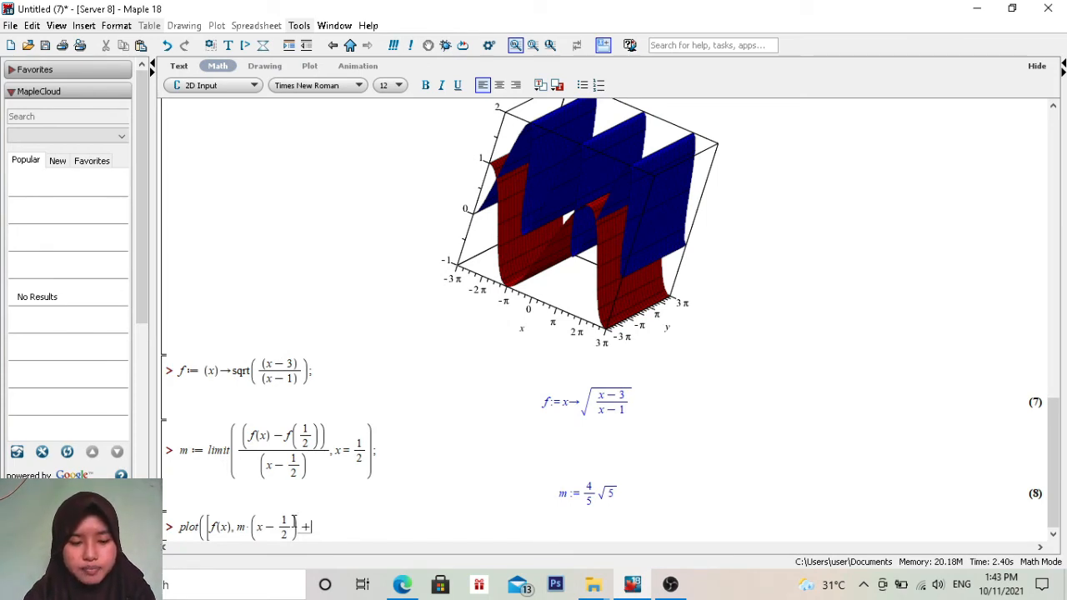
{"action": "type", "text": "s"}
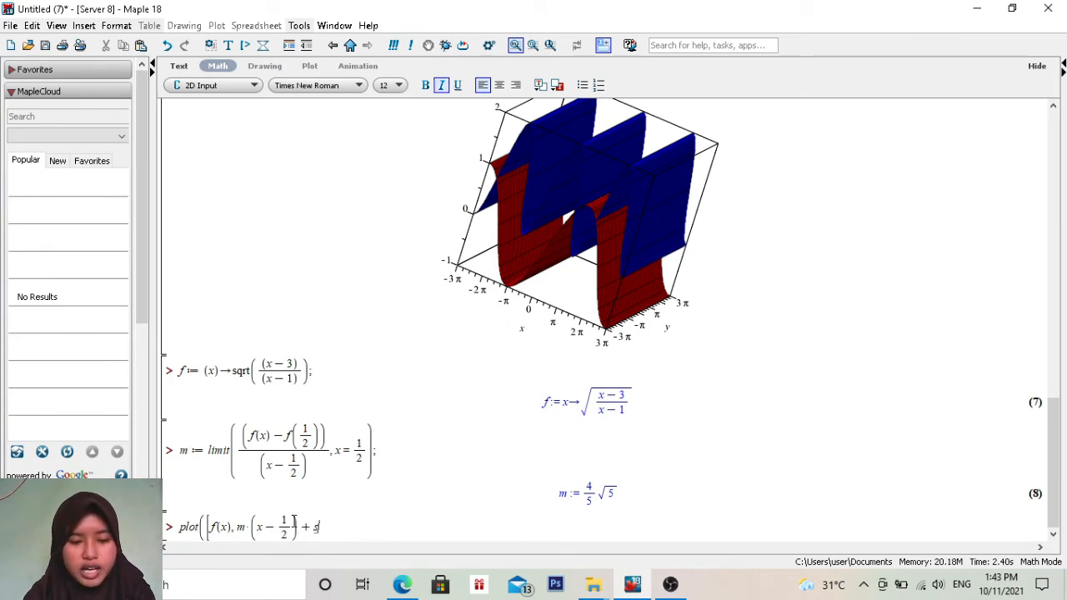
{"action": "type", "text": "qrt("}
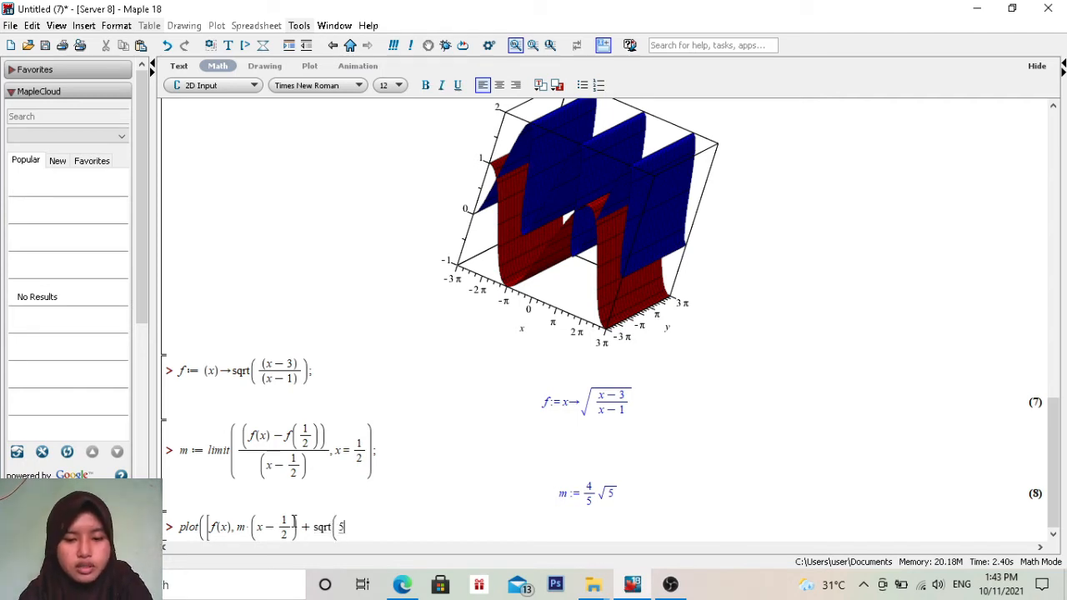
{"action": "type", "text": "5"}
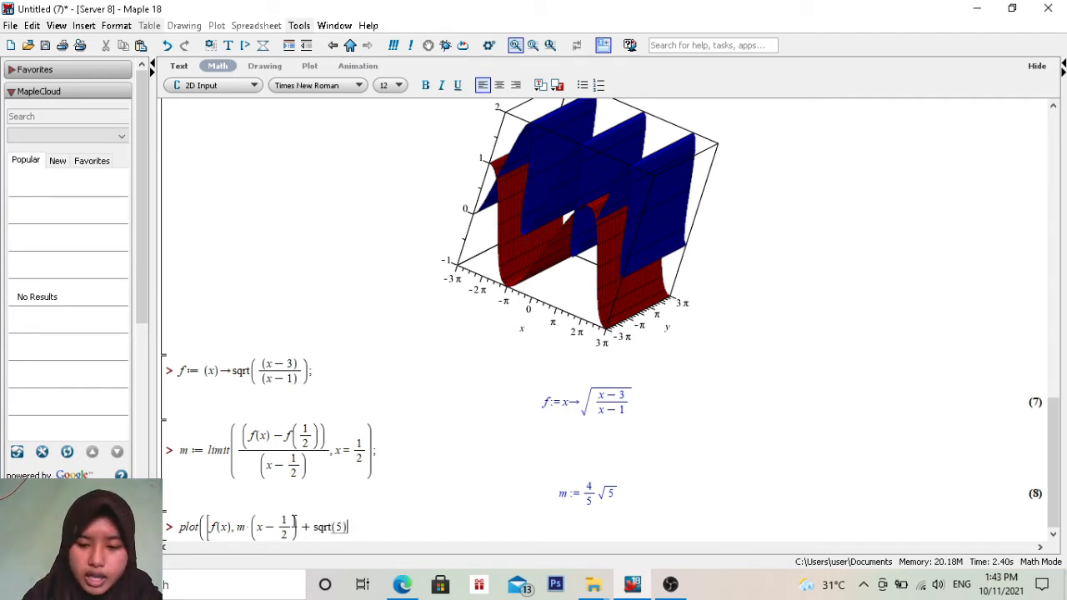
{"action": "key", "text": "Right"}
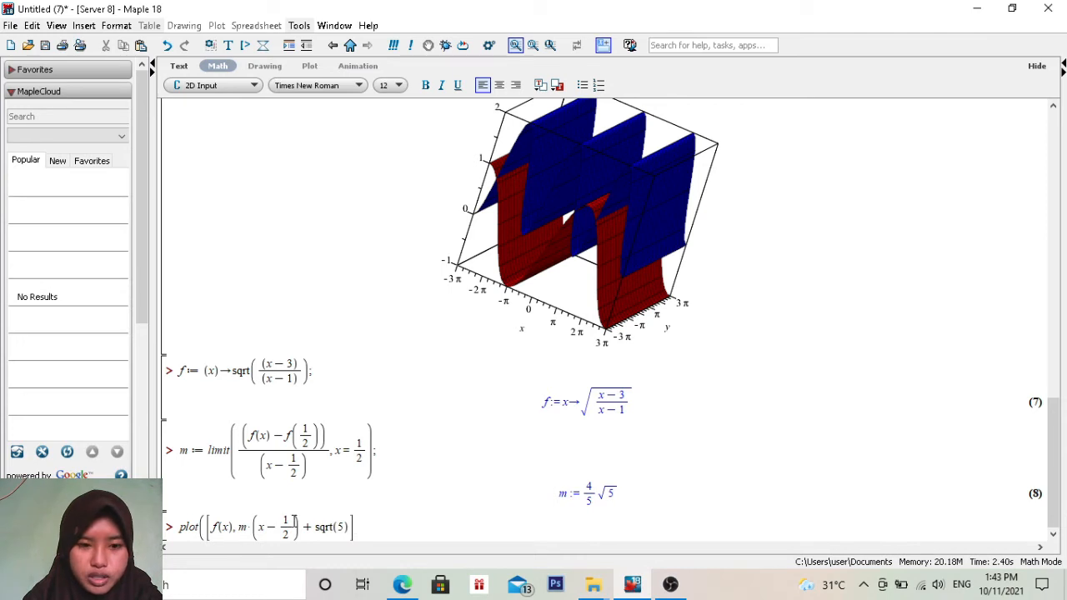
Add the plotting range x = -3..5 after the expression list in the plot command.
{"action": "type", "text": ", x "}
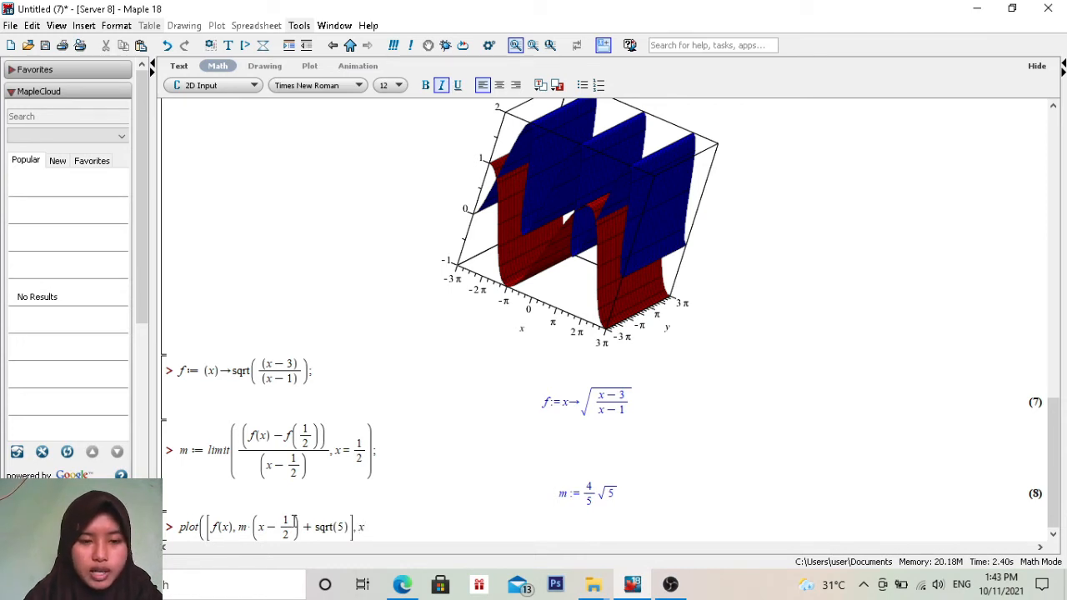
{"action": "type", "text": "="}
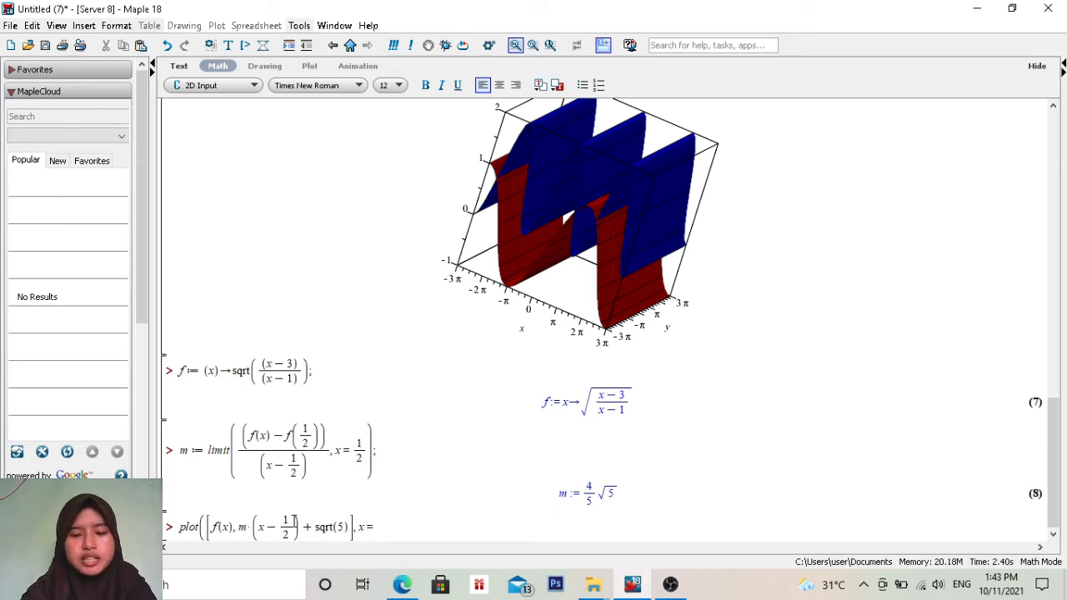
{"action": "type", "text": "-"}
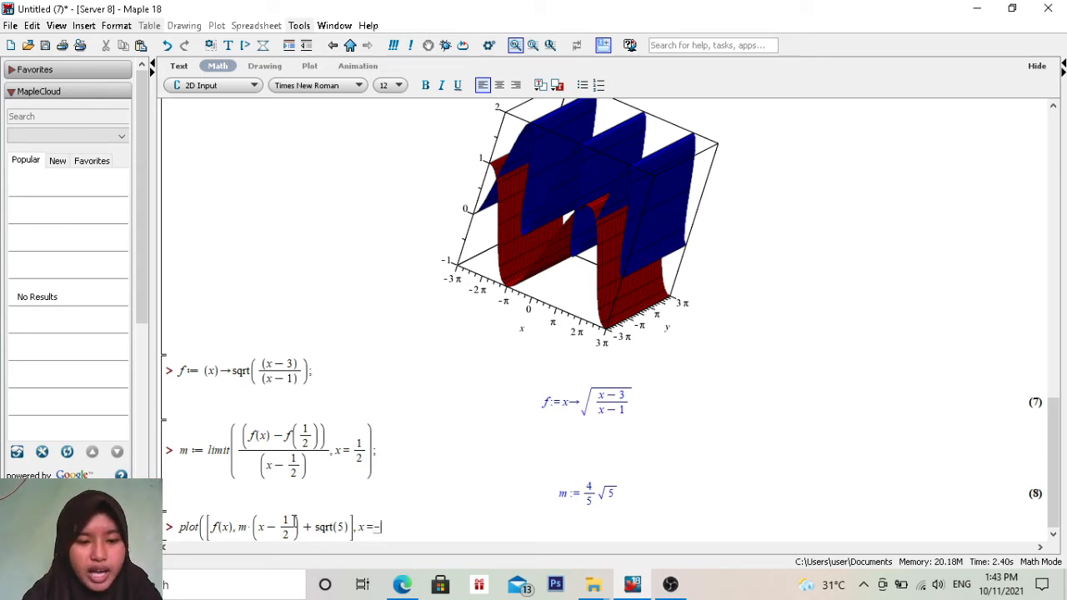
{"action": "type", "text": "3.."}
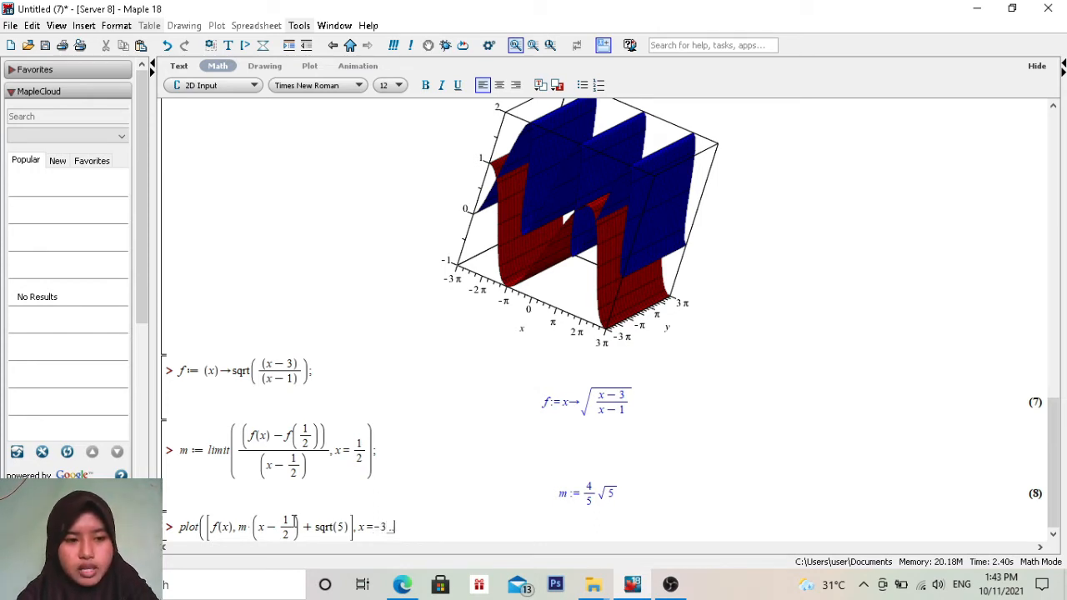
{"action": "type", "text": "5,"}
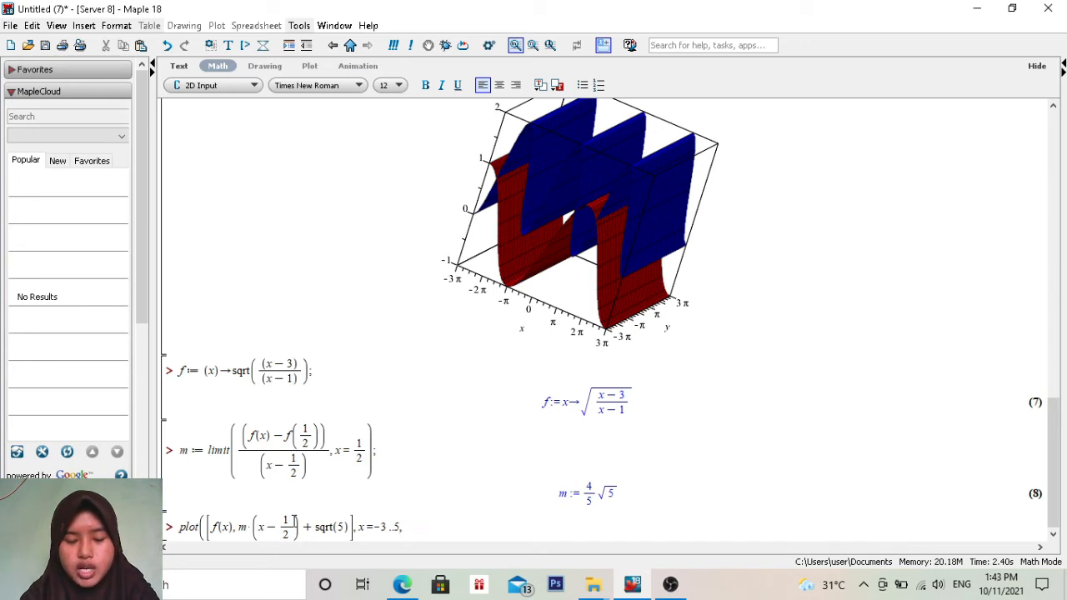
Add the option color = [green, red] to the plot command for the curve and its tangent line.
{"action": "type", "text": "color"}
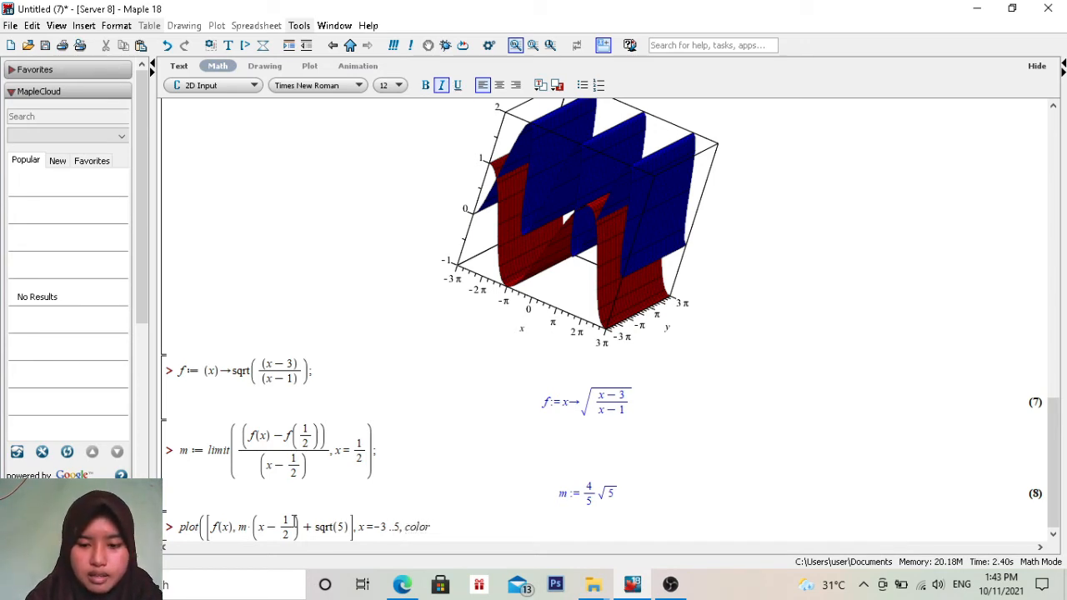
{"action": "type", "text": "=["}
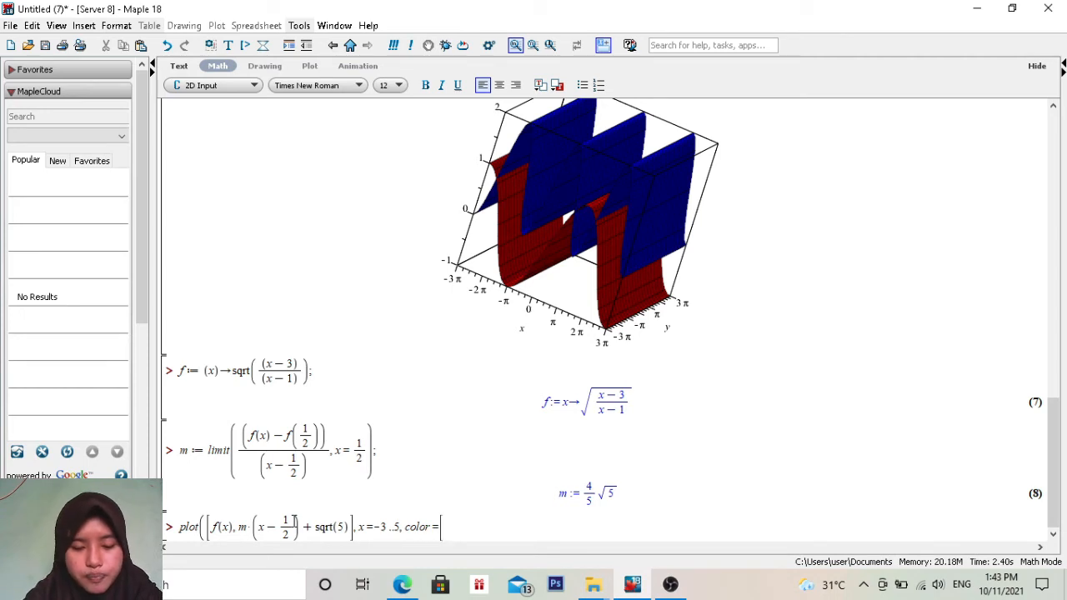
{"action": "type", "text": "green"}
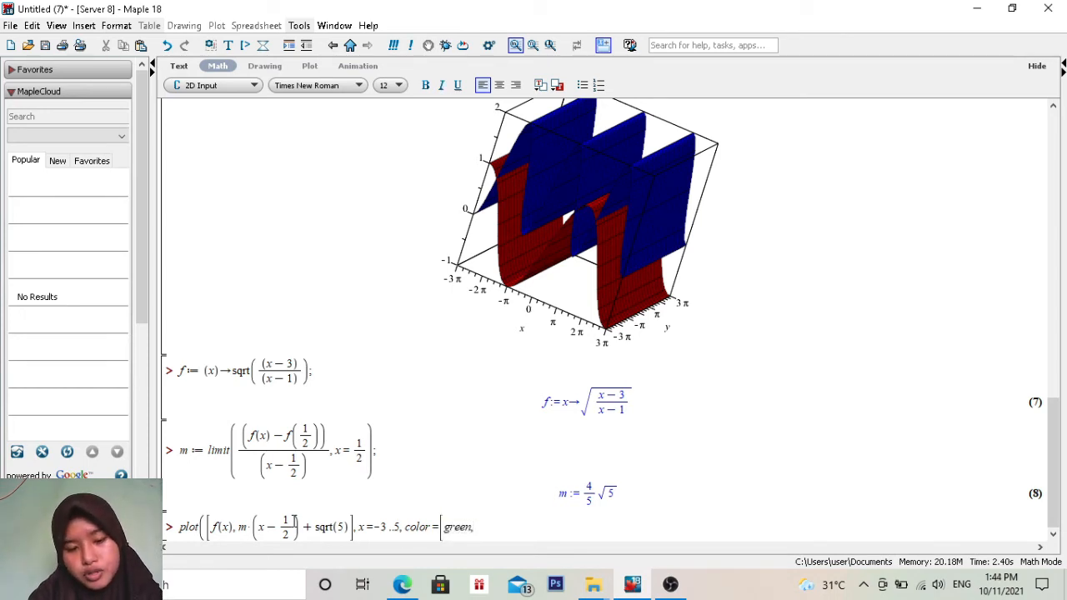
{"action": "type", "text": ", red"}
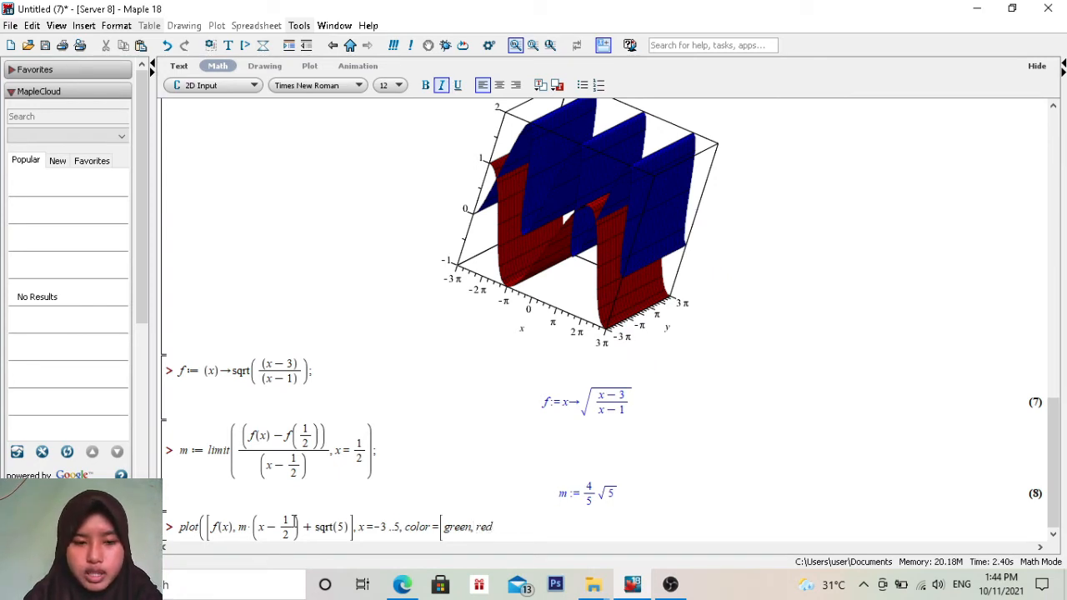
{"action": "type", "text": "],"}
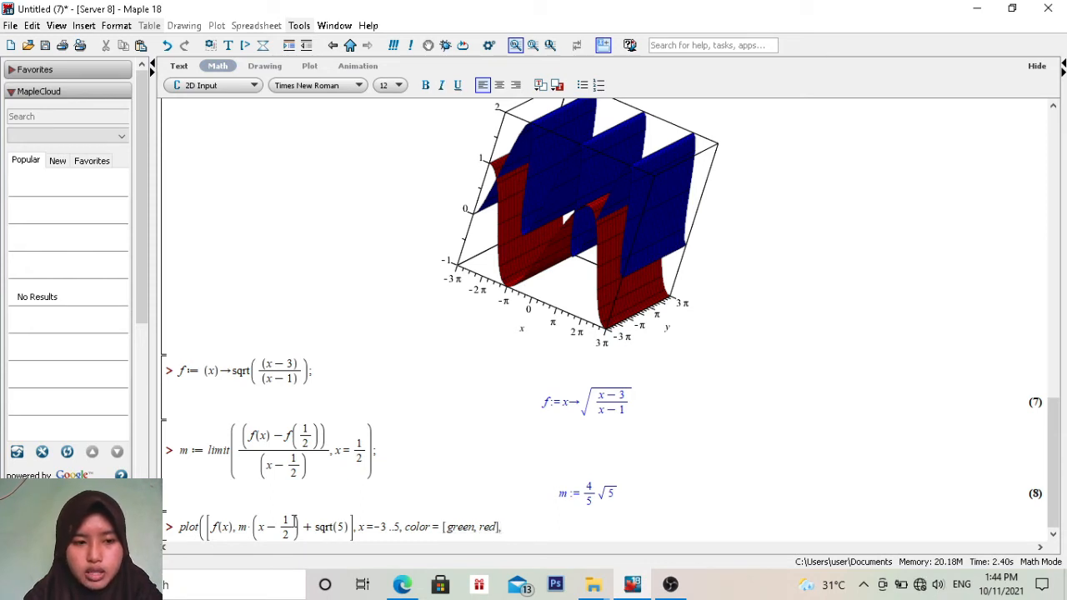
Start the plot's legend option as a list with "Grafik f(x)" as its first entry.
{"action": "type", "text": "le"}
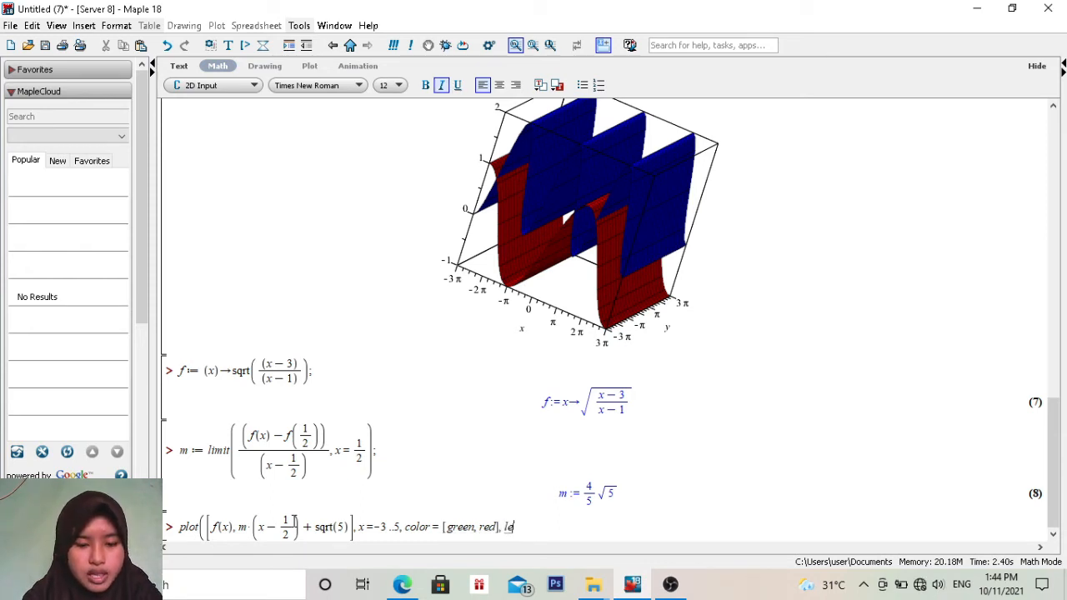
{"action": "type", "text": "gend"}
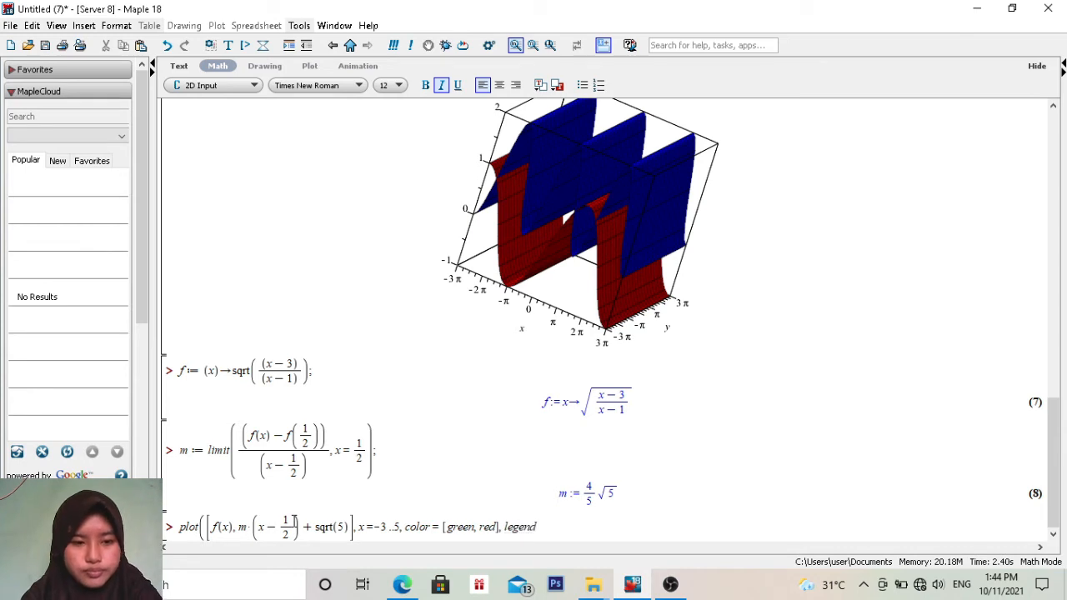
{"action": "type", "text": "="}
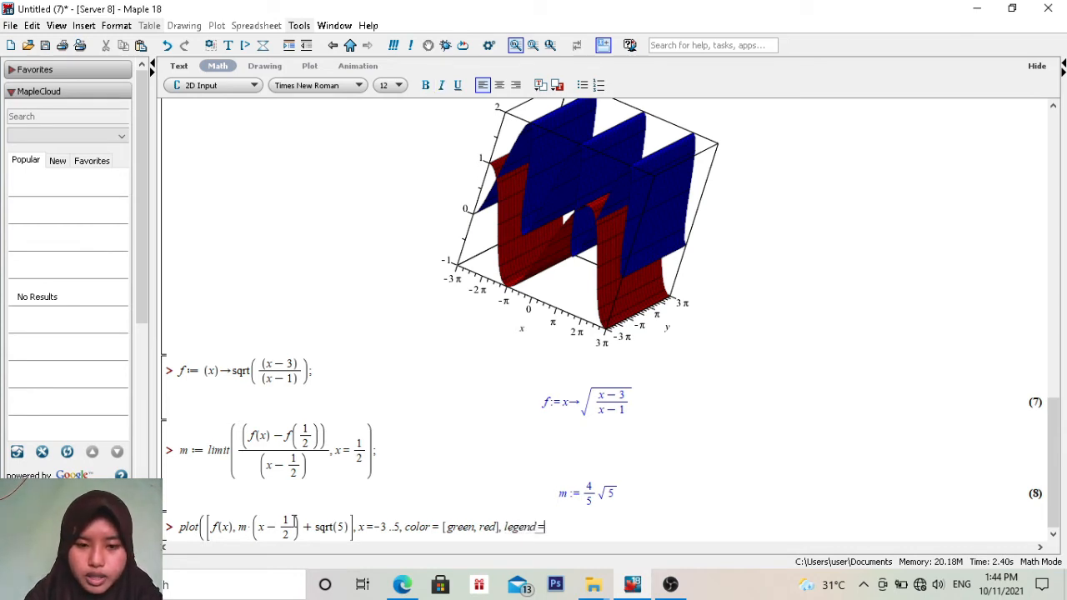
{"action": "type", "text": "["}
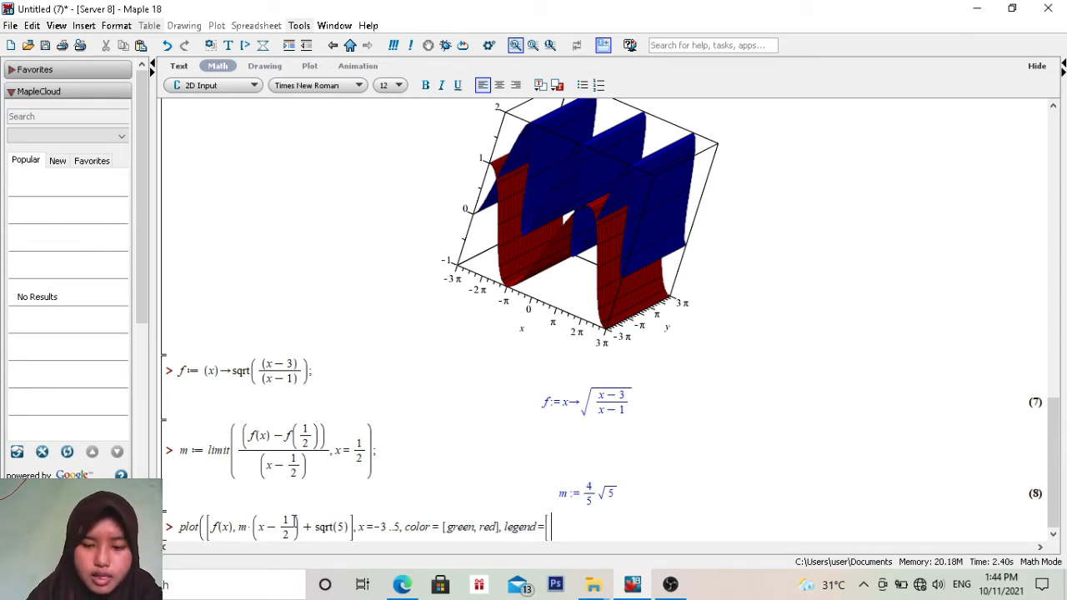
{"action": "type", "text": "\"Graf"}
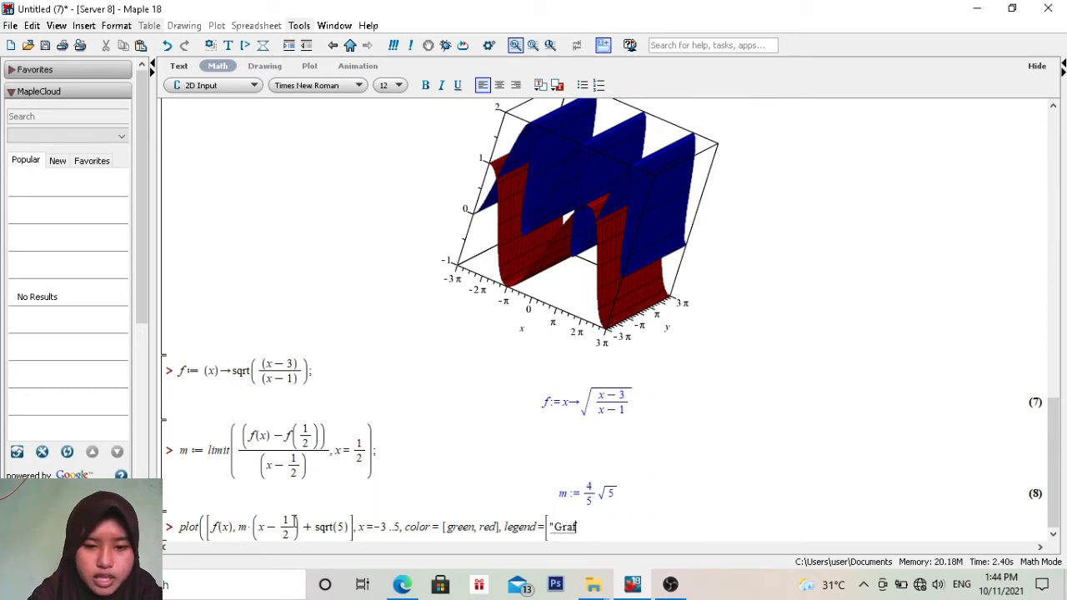
{"action": "type", "text": "ik "}
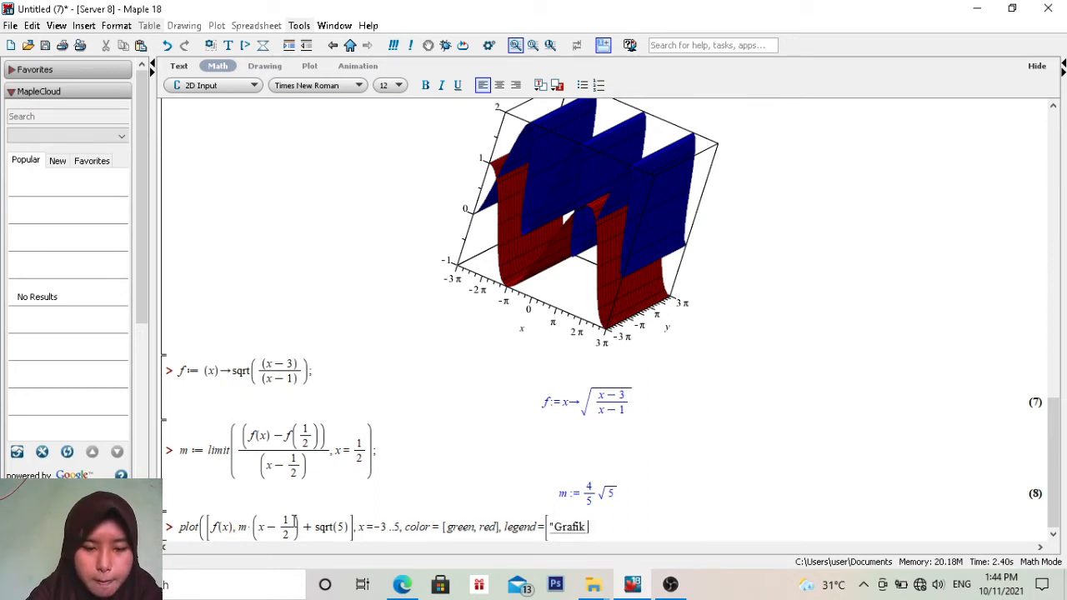
{"action": "type", "text": "f(x)"}
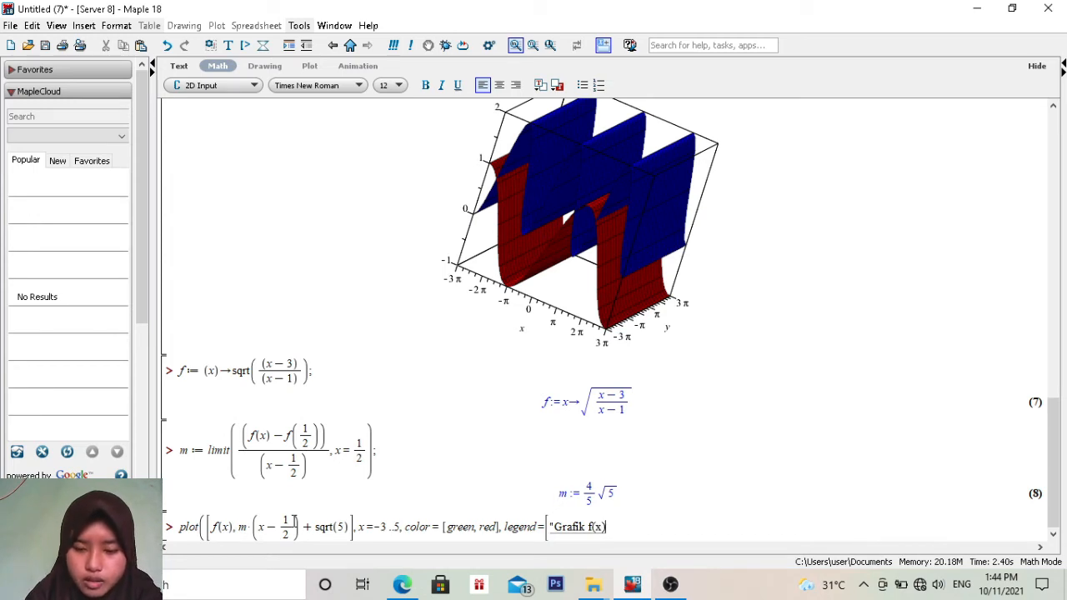
{"action": "type", "text": "\","}
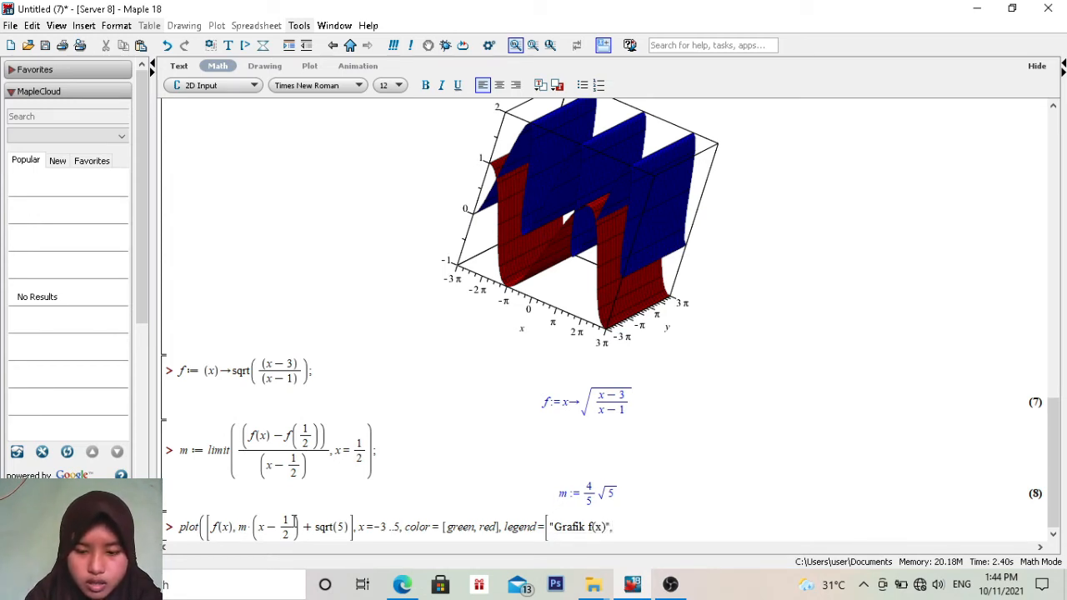
Add "Grafik persamaan garis singgung" as the second legend entry in the plot command and close the legend list.
{"action": "type", "text": "\"Ga"}
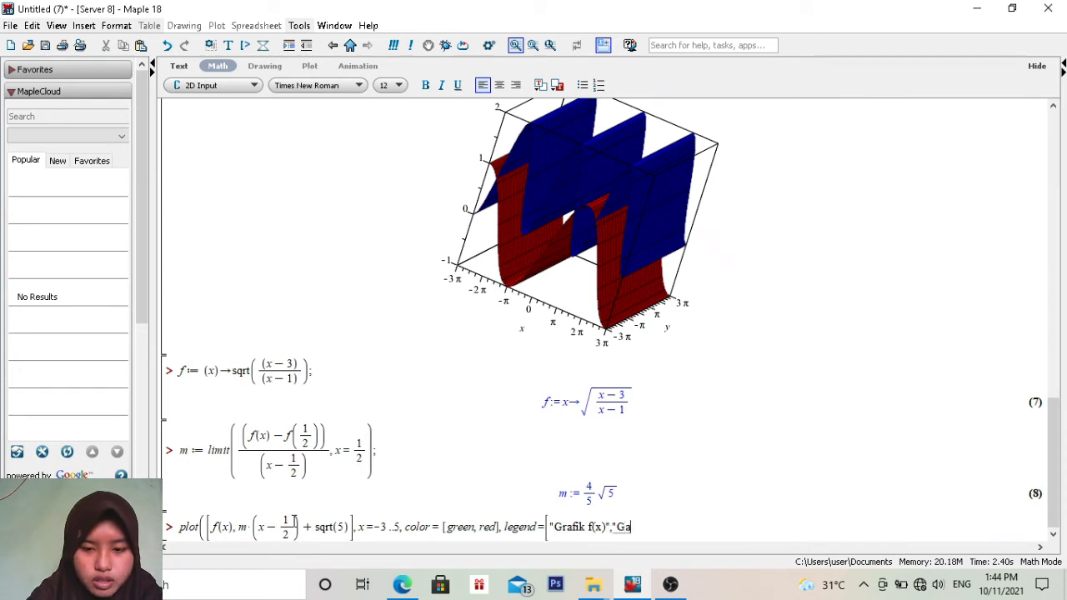
{"action": "key", "text": "BackSpace"}
{"action": "type", "text": "rafik "}
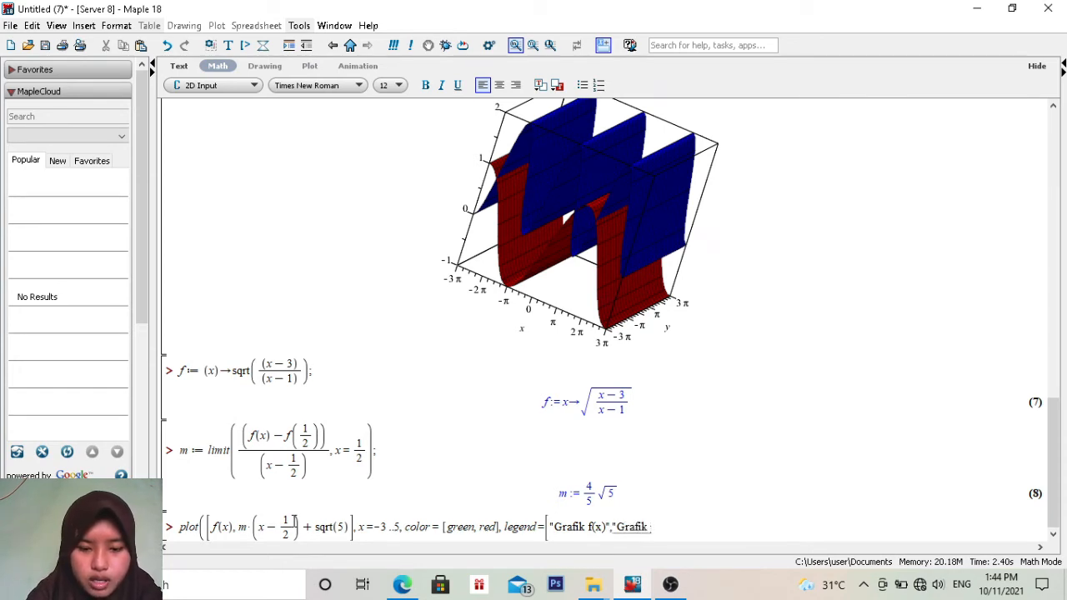
{"action": "type", "text": "persamaan"}
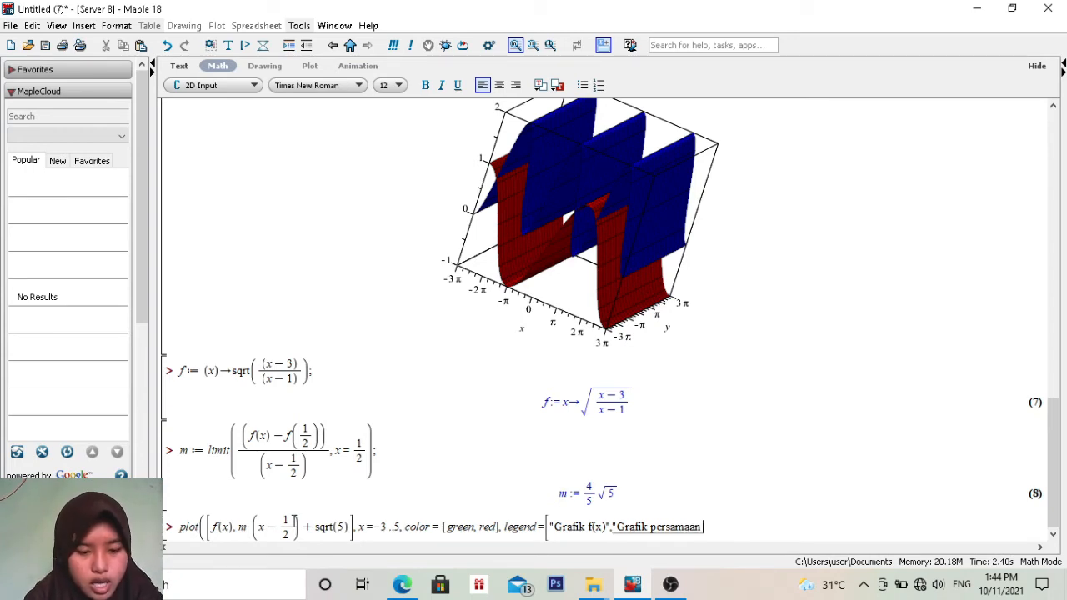
{"action": "type", "text": "garis"}
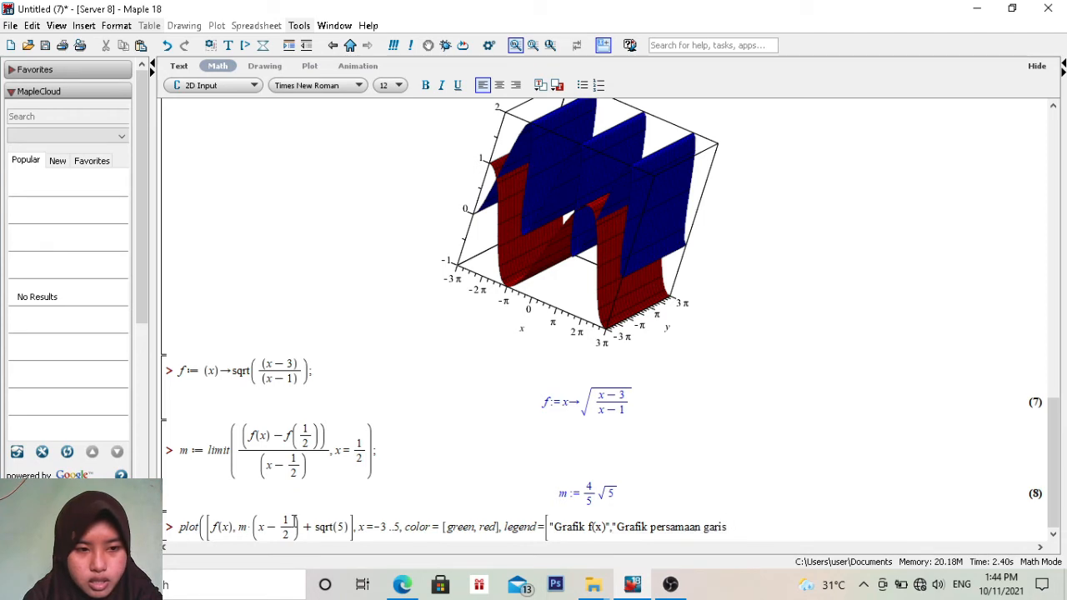
{"action": "type", "text": " singgung"}
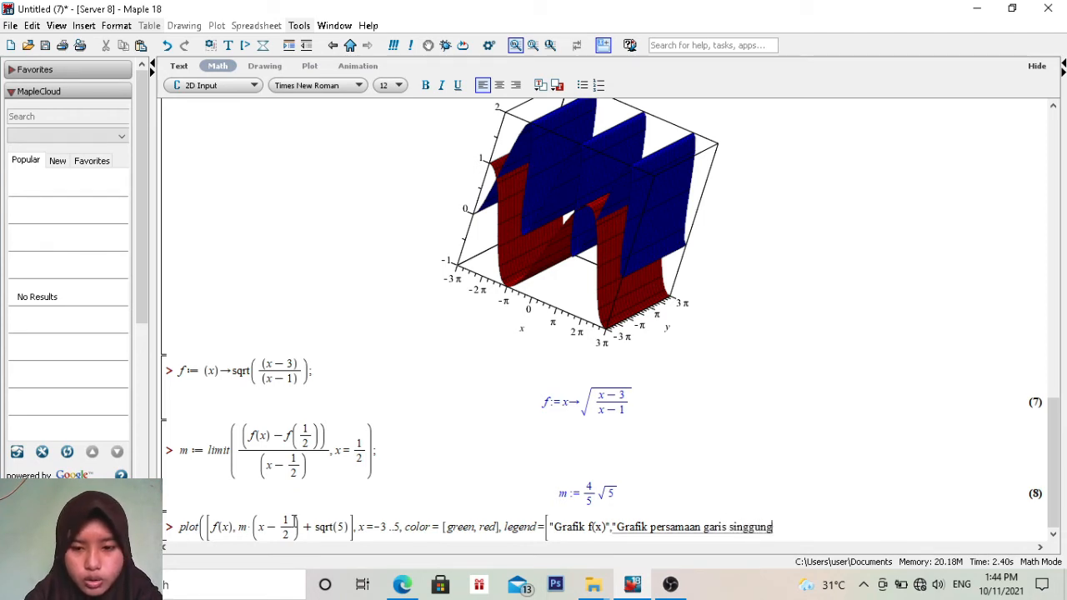
{"action": "type", "text": "\"]"}
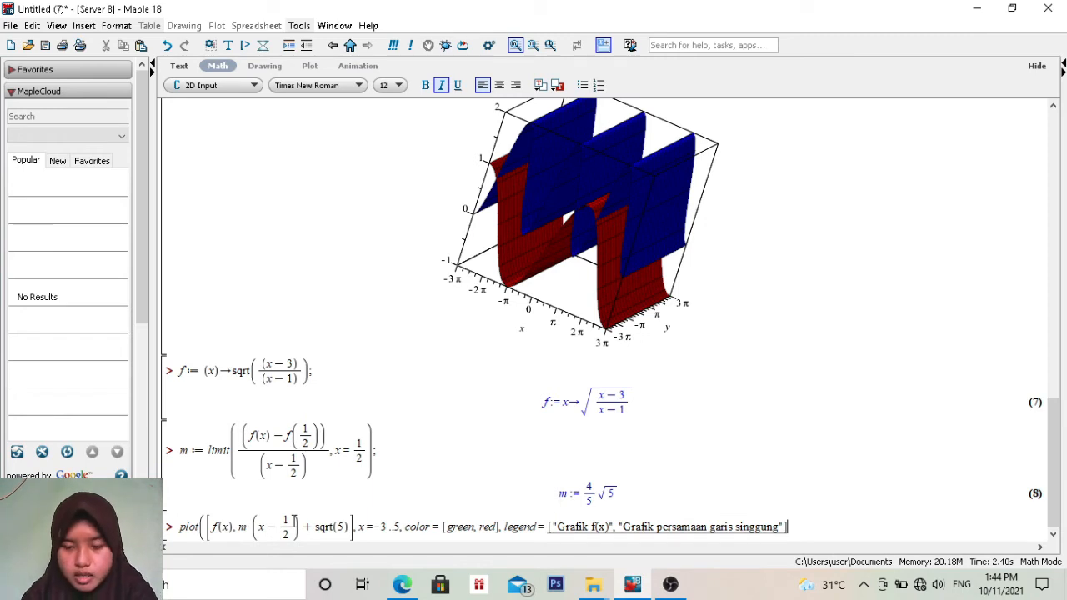
Add the option title = ["Grafik Fungsi dan Persamaan Garis SInggunya"] after the legend and close the plot command's parenthesis.
{"action": "type", "text": ")"}
{"action": "type", "text": "title"}
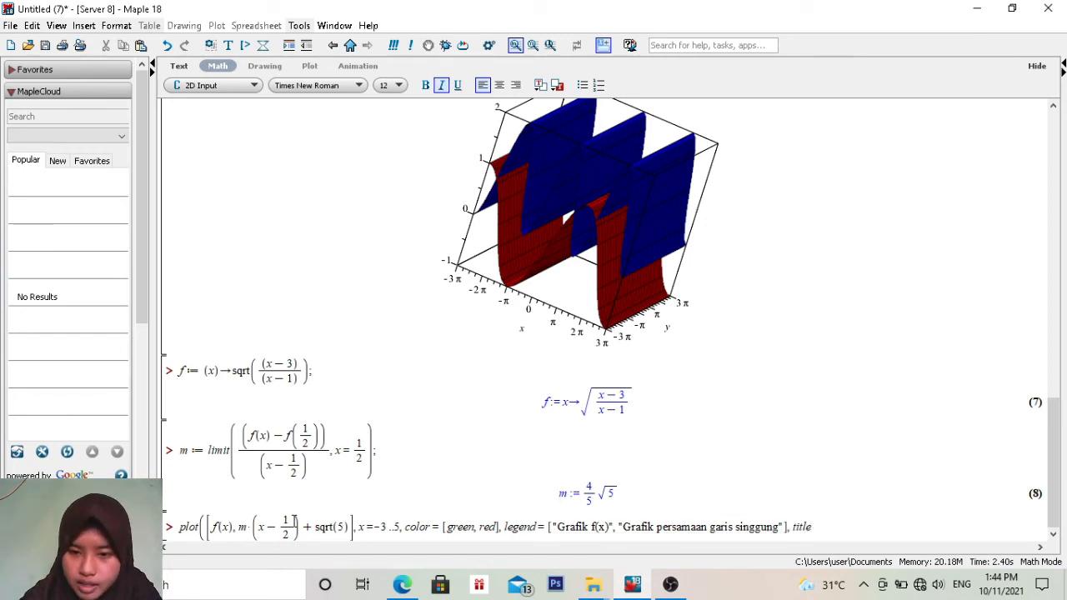
{"action": "type", "text": "="}
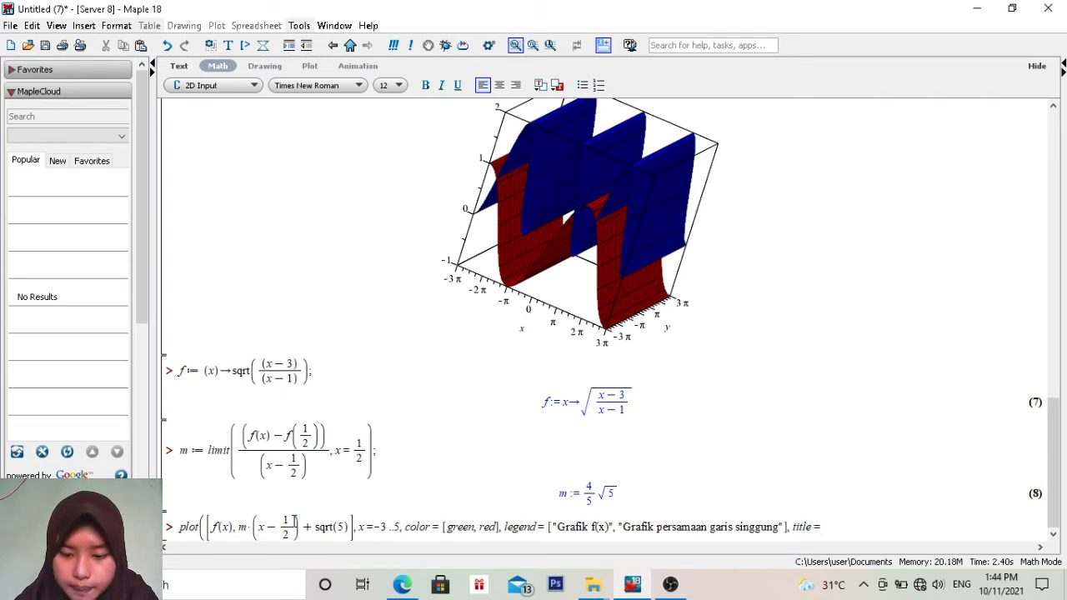
{"action": "type", "text": " [\""}
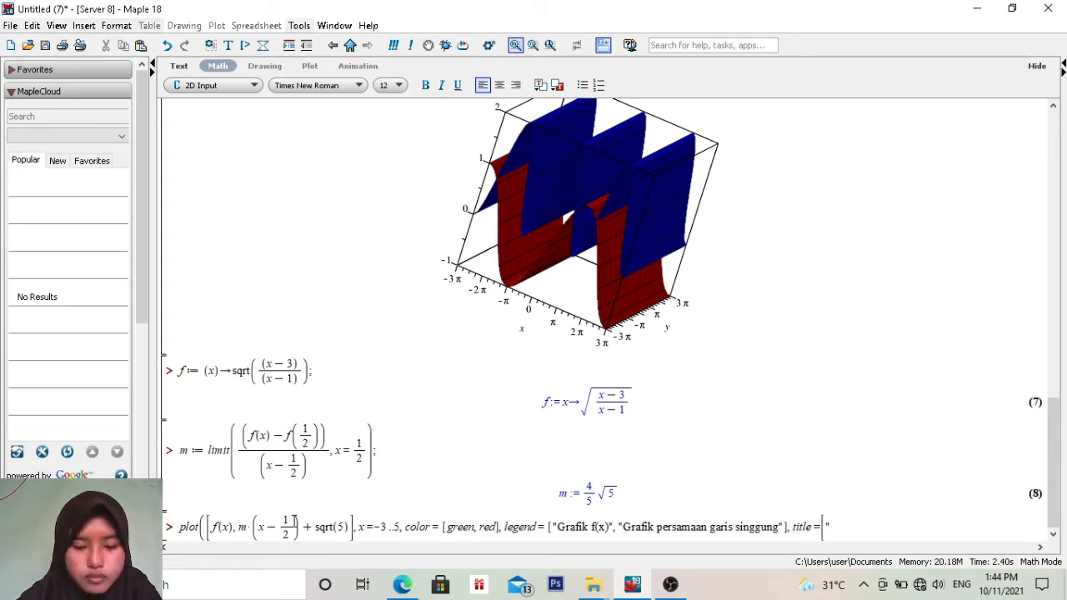
{"action": "type", "text": "Grafik"}
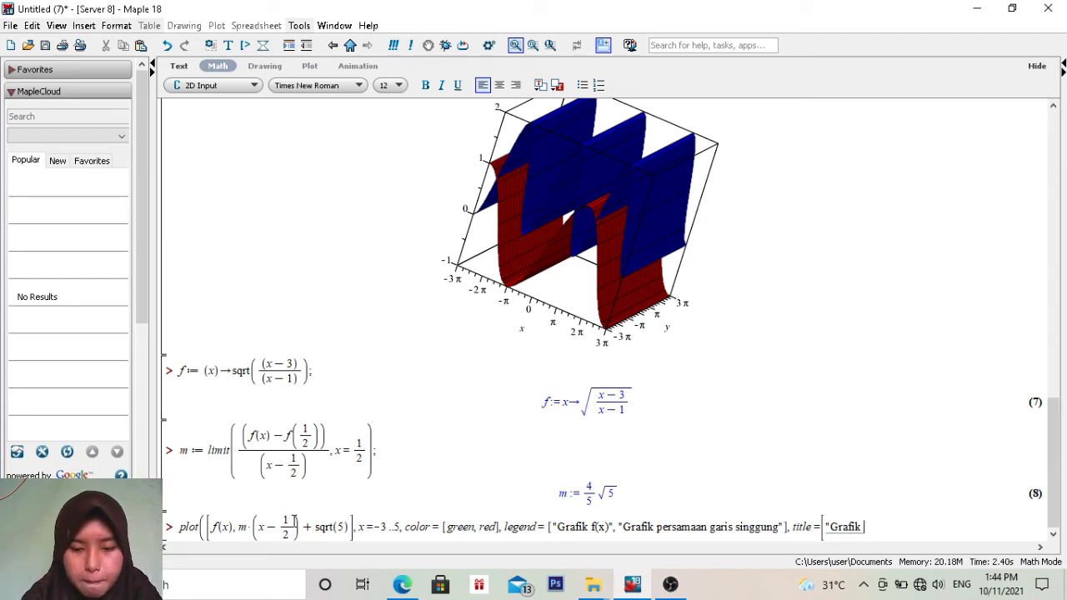
{"action": "type", "text": " Fungsi dan Per"}
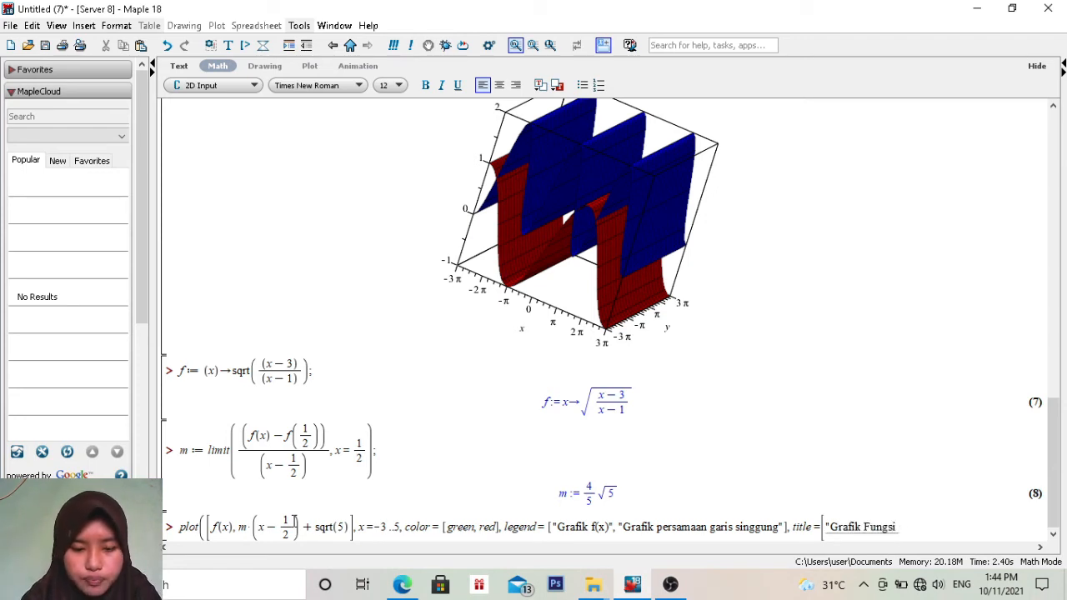
{"action": "type", "text": "samaan Gar"}
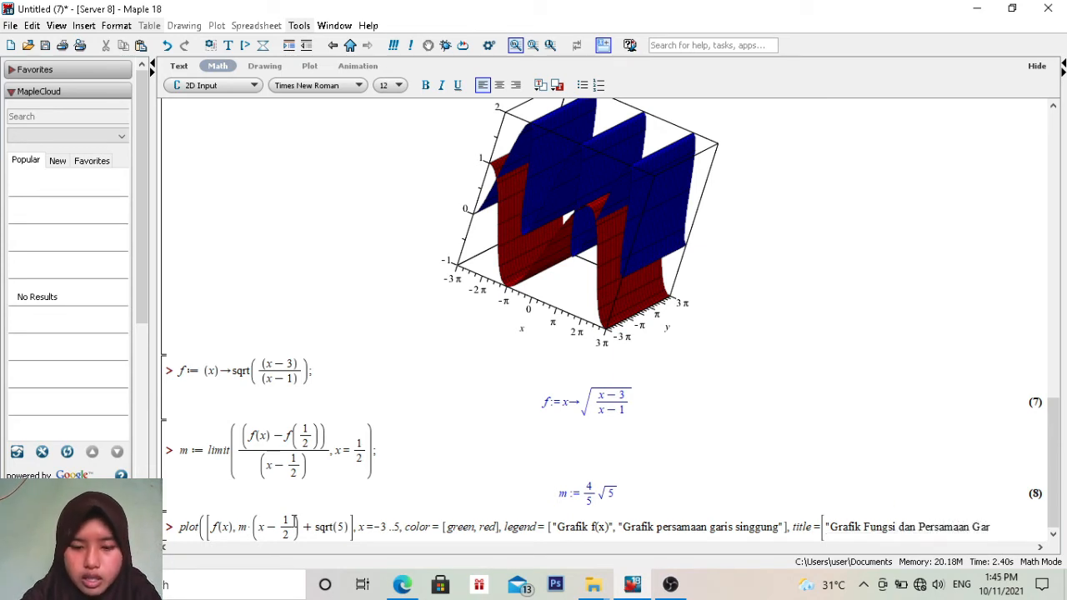
{"action": "type", "text": "is SInggunya"}
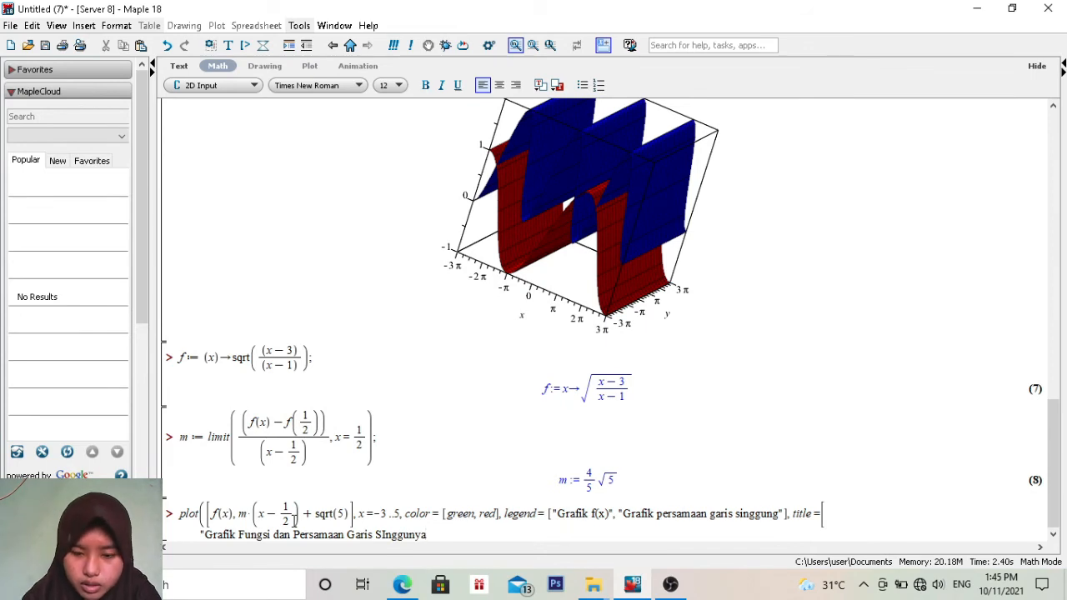
{"action": "type", "text": "\"]"}
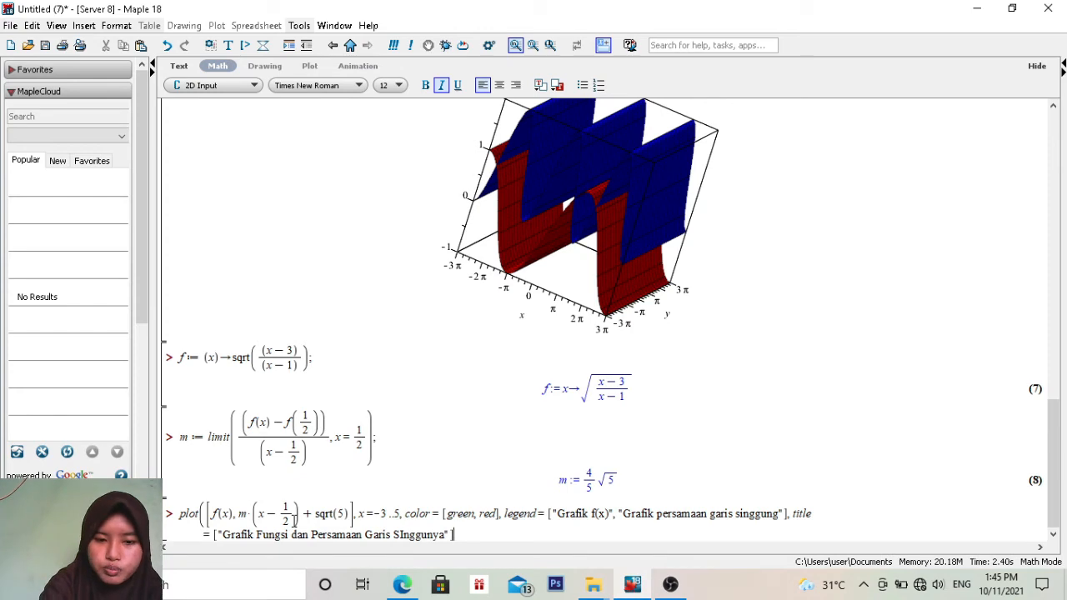
{"action": "type", "text": ")"}
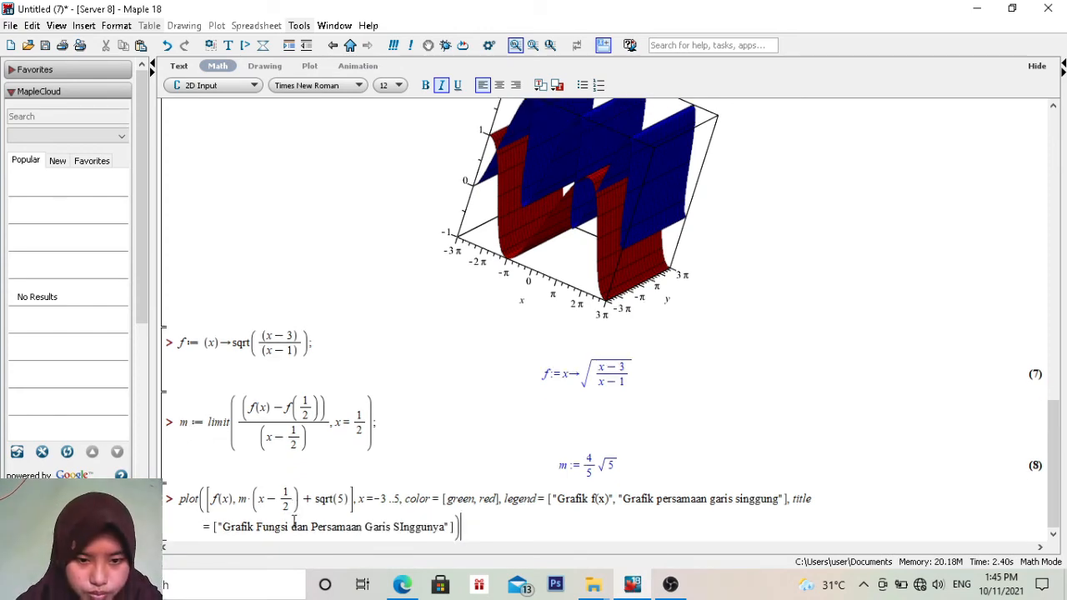
Correct "SInggunya" to "Singgunya" in the plot title, end the command with a semicolon and execute it.
{"action": "left_click", "coordinate": [406, 527]}
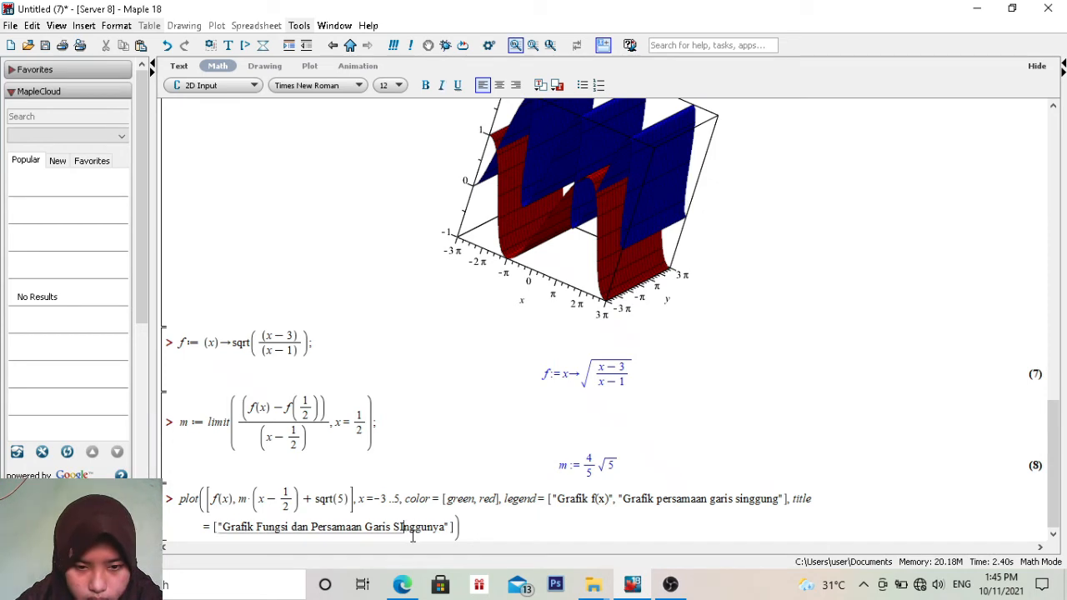
{"action": "key", "text": "BackSpace"}
{"action": "type", "text": "i"}
{"action": "left_click", "coordinate": [522, 526]}
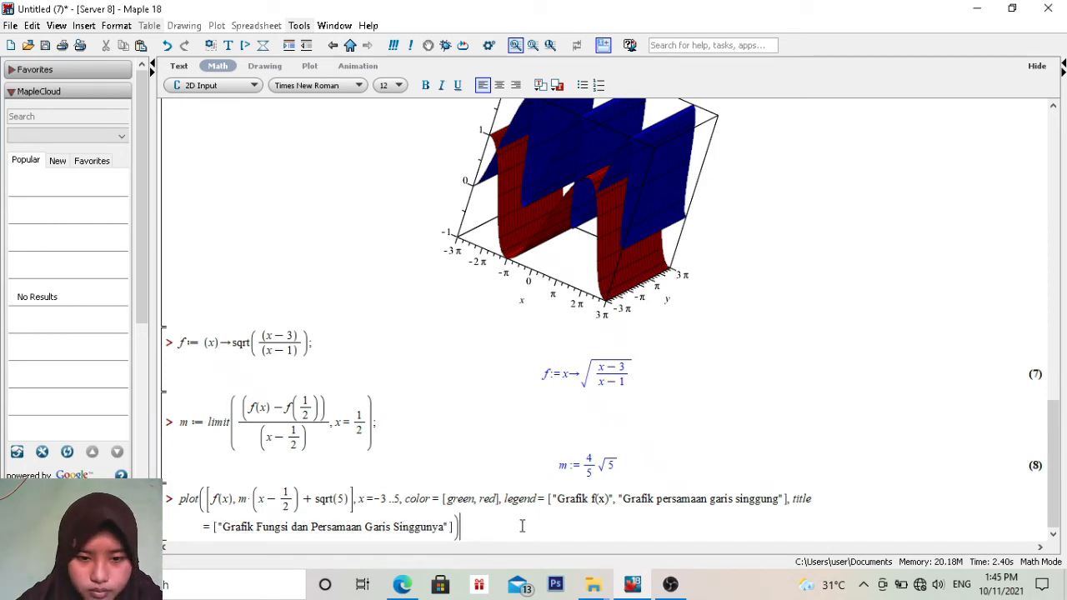
{"action": "key", "text": "Return"}
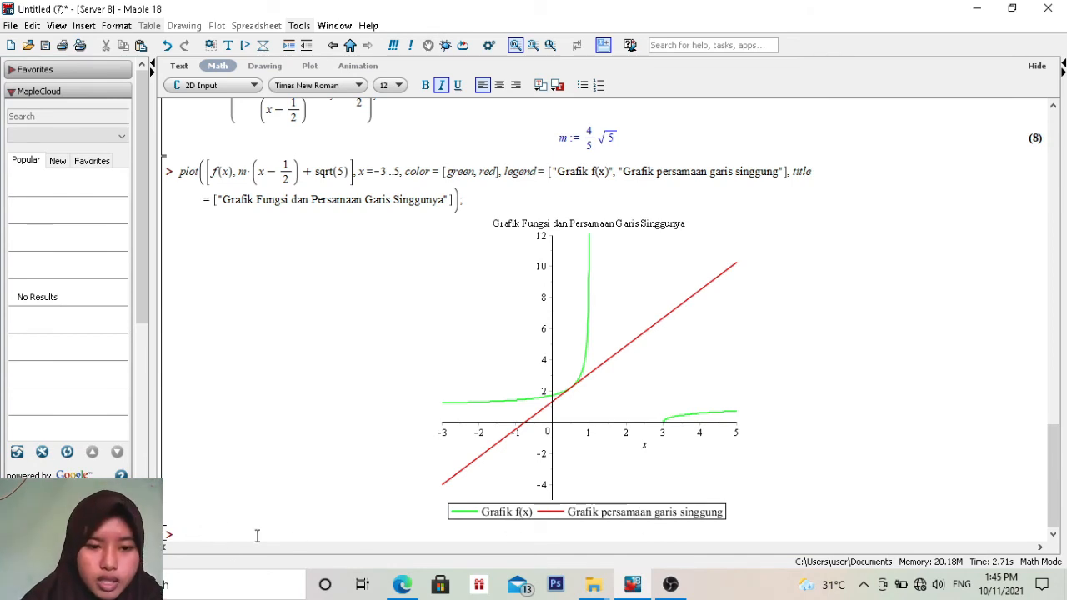
Check question 4 in the exam PDF in Edge, return to Maple and open the single-variable calculus Limit Methods tutor.
{"action": "left_click", "coordinate": [405, 586]}
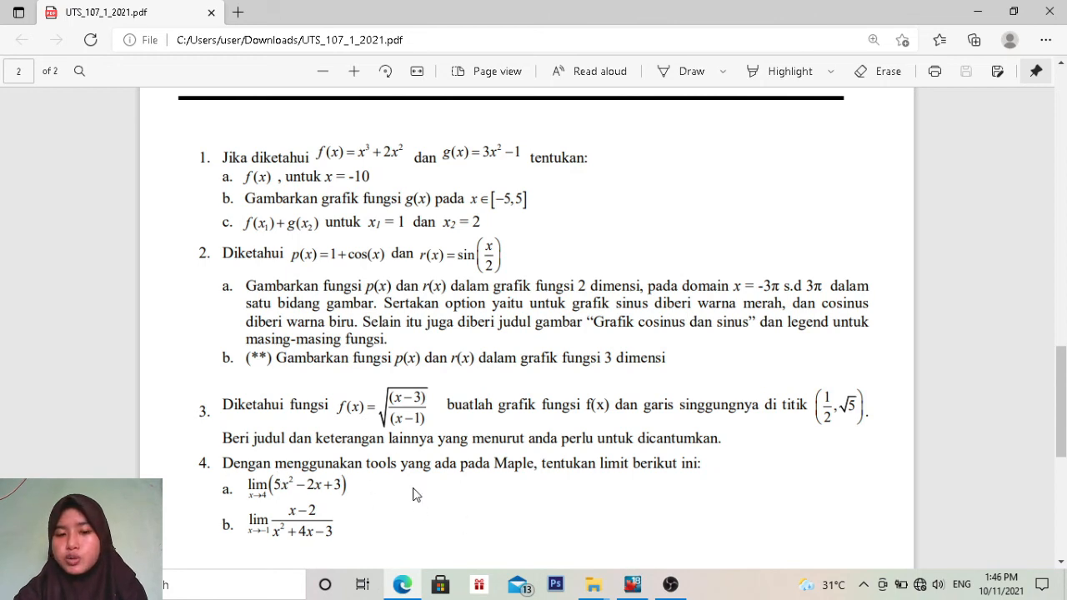
{"action": "left_click", "coordinate": [633, 584]}
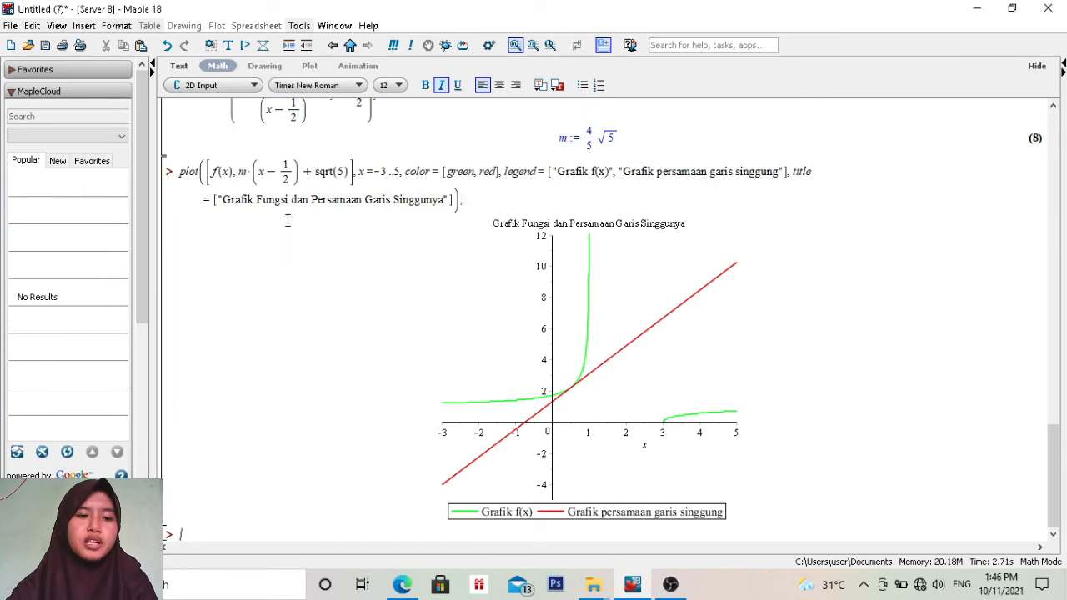
{"action": "left_click", "coordinate": [301, 26]}
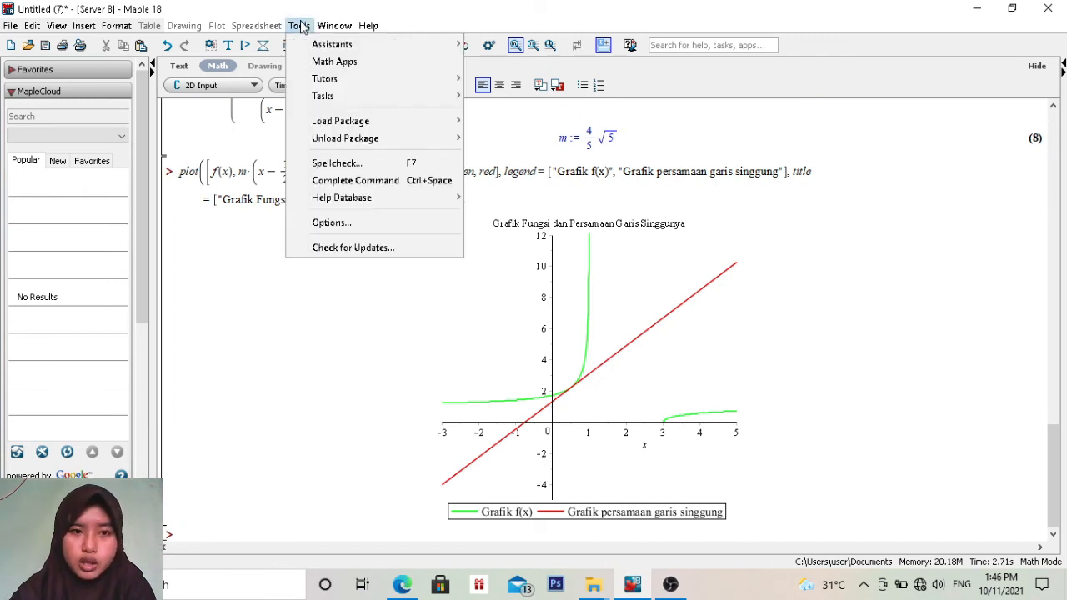
{"action": "mouse_move", "coordinate": [325, 79]}
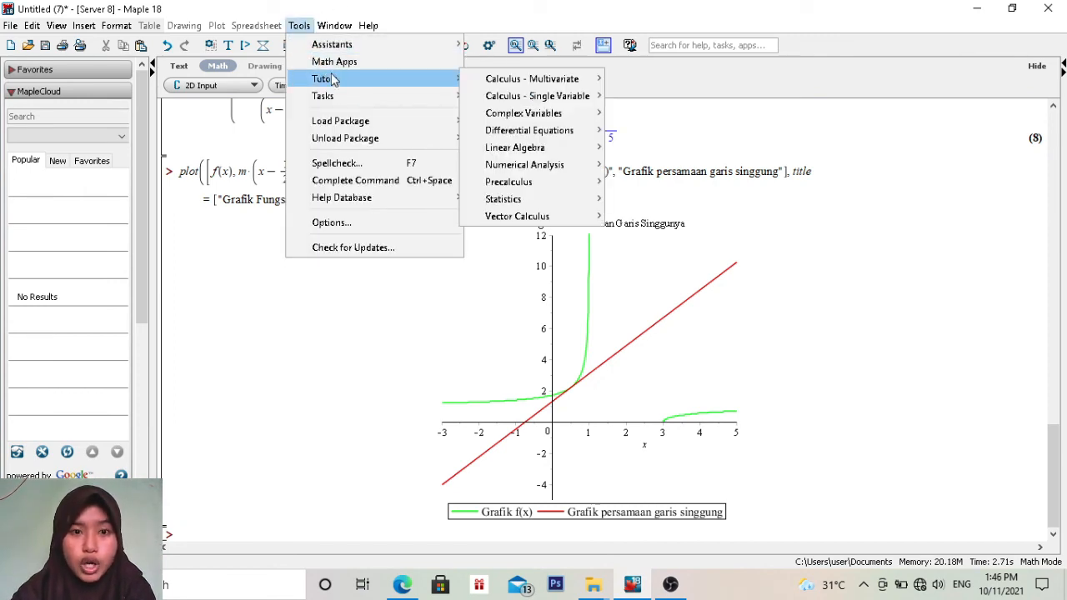
{"action": "mouse_move", "coordinate": [543, 101]}
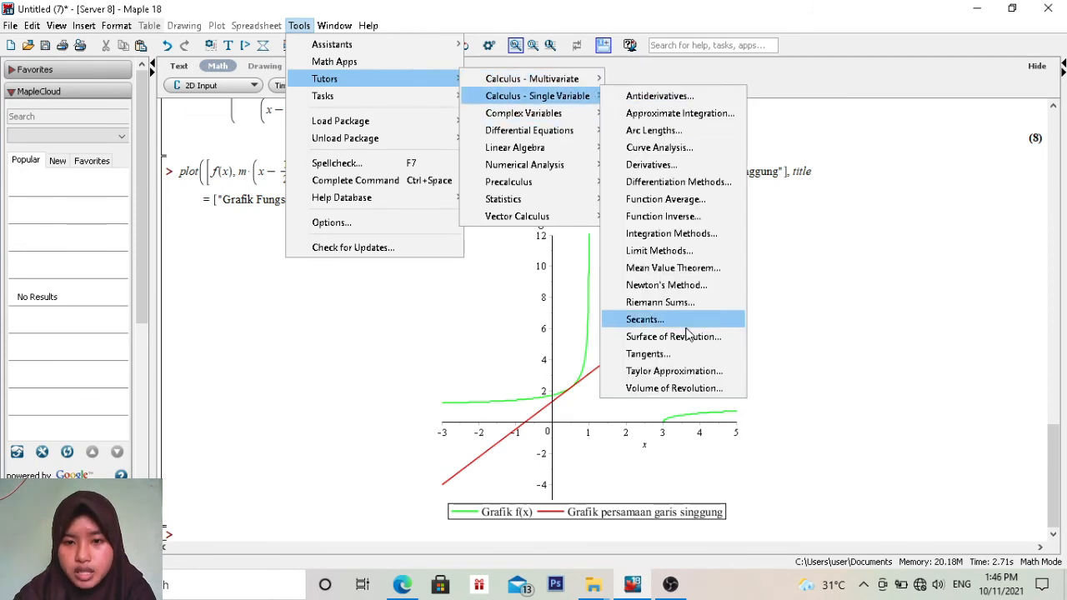
{"action": "left_click", "coordinate": [655, 252]}
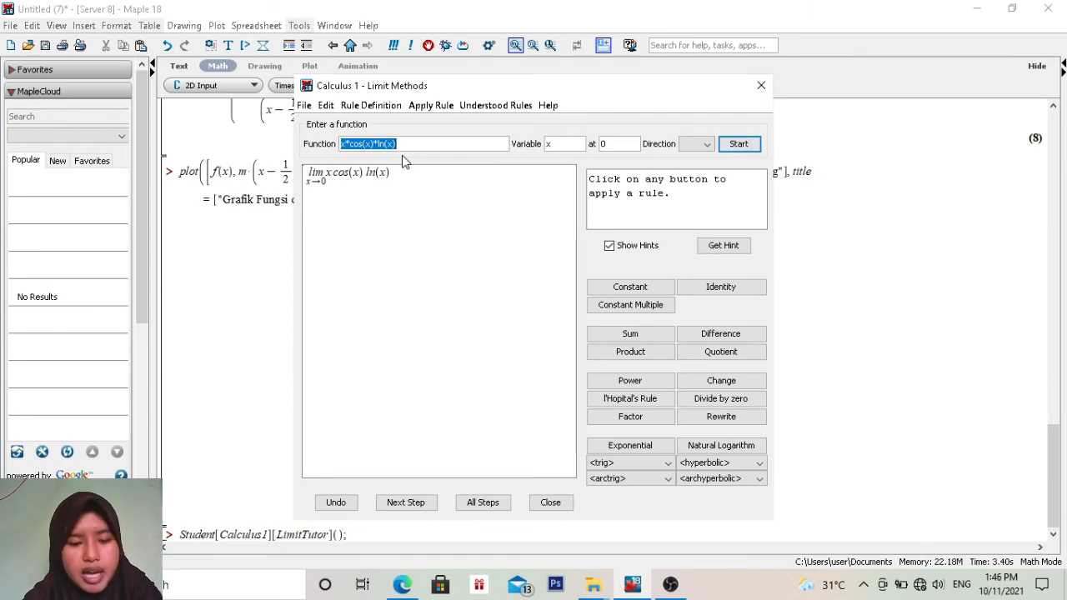
Set the tutor's function to 5*x^2-2*x+3 with x approaching 4 and start the limit problem.
{"action": "type", "text": "5"}
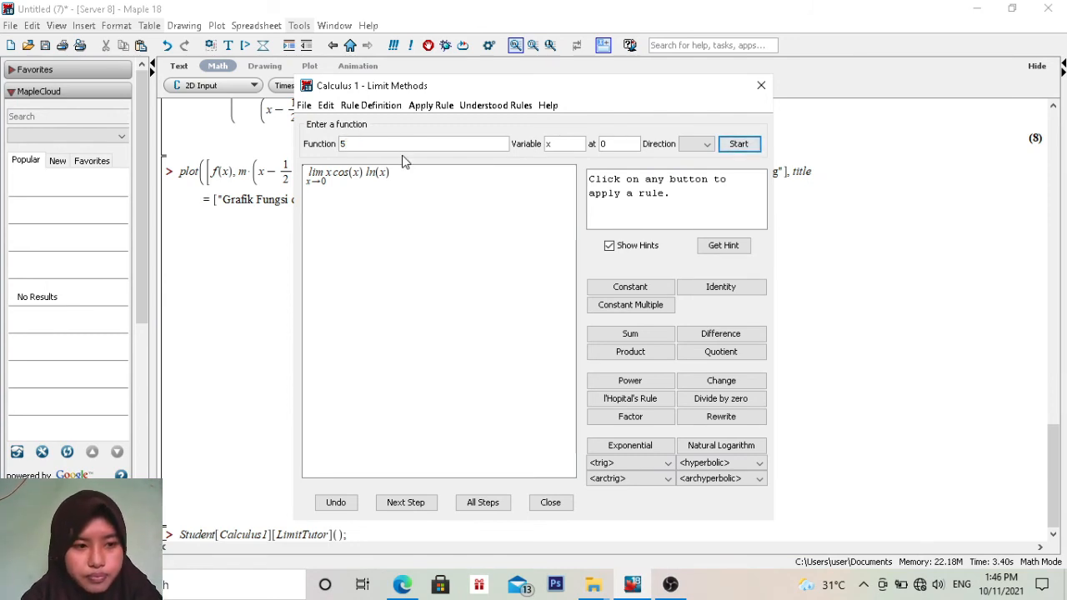
{"action": "type", "text": "*x"}
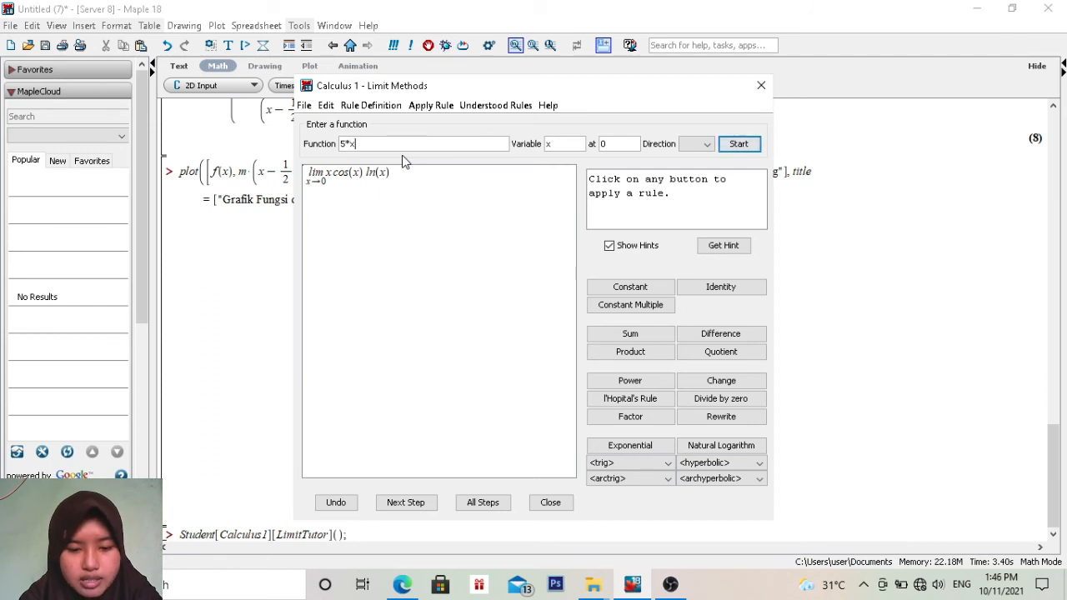
{"action": "type", "text": "^2-"}
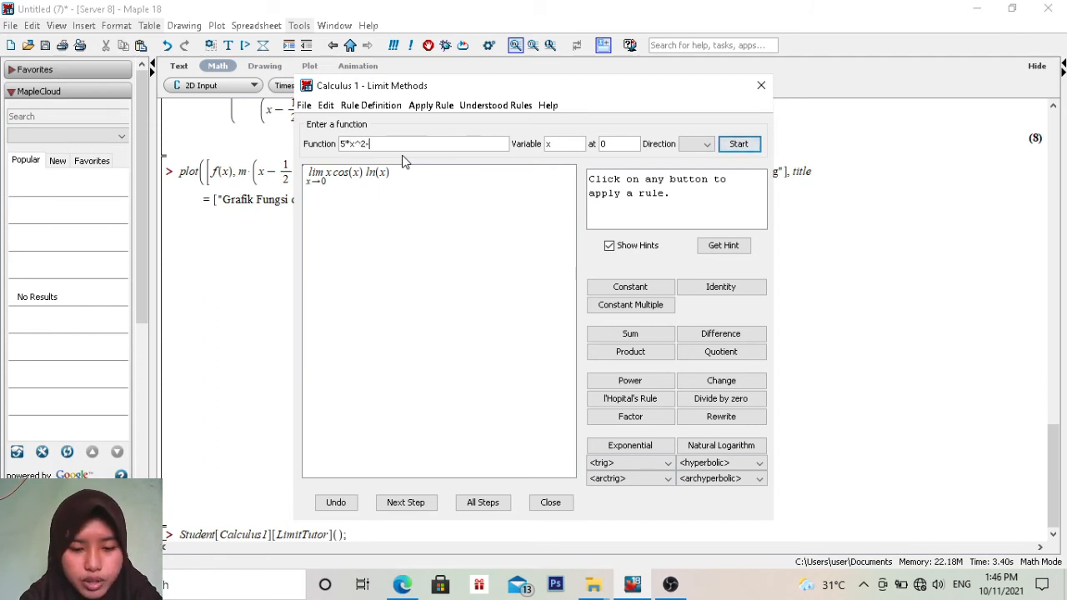
{"action": "type", "text": "2*x"}
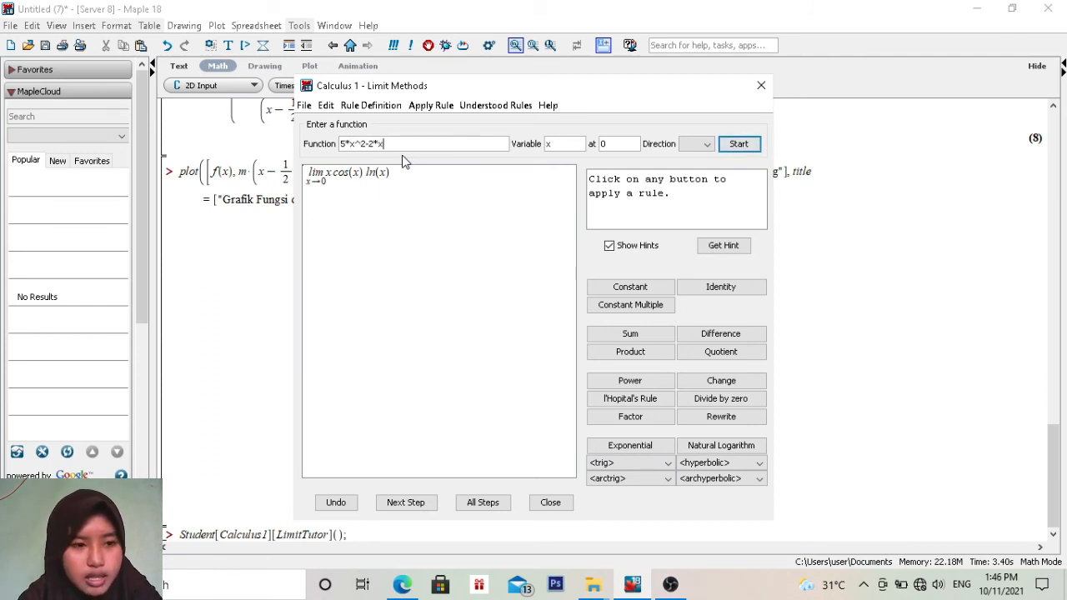
{"action": "type", "text": "+"}
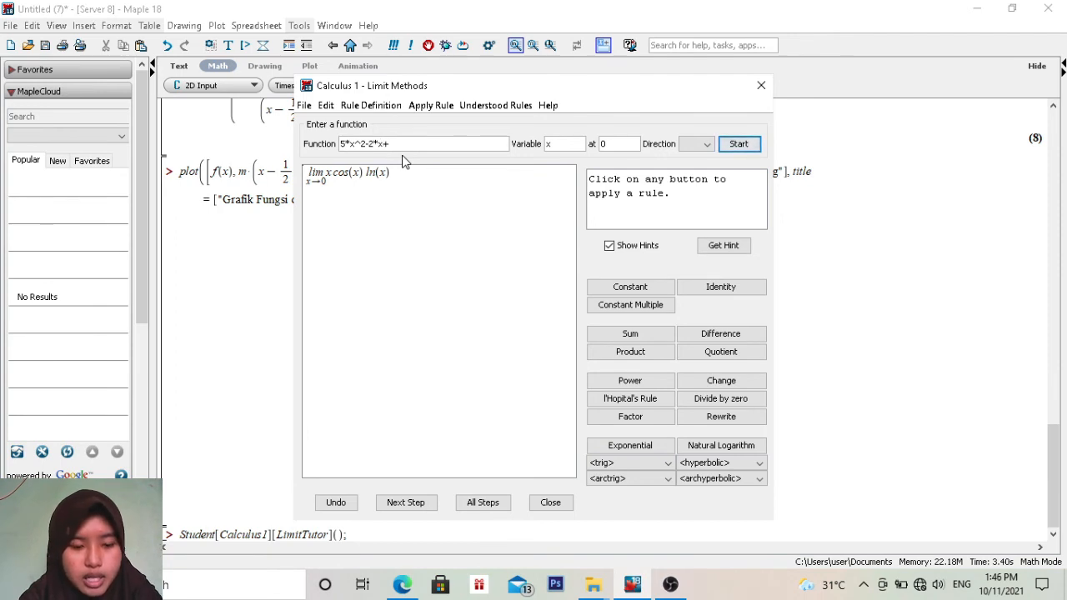
{"action": "type", "text": "3"}
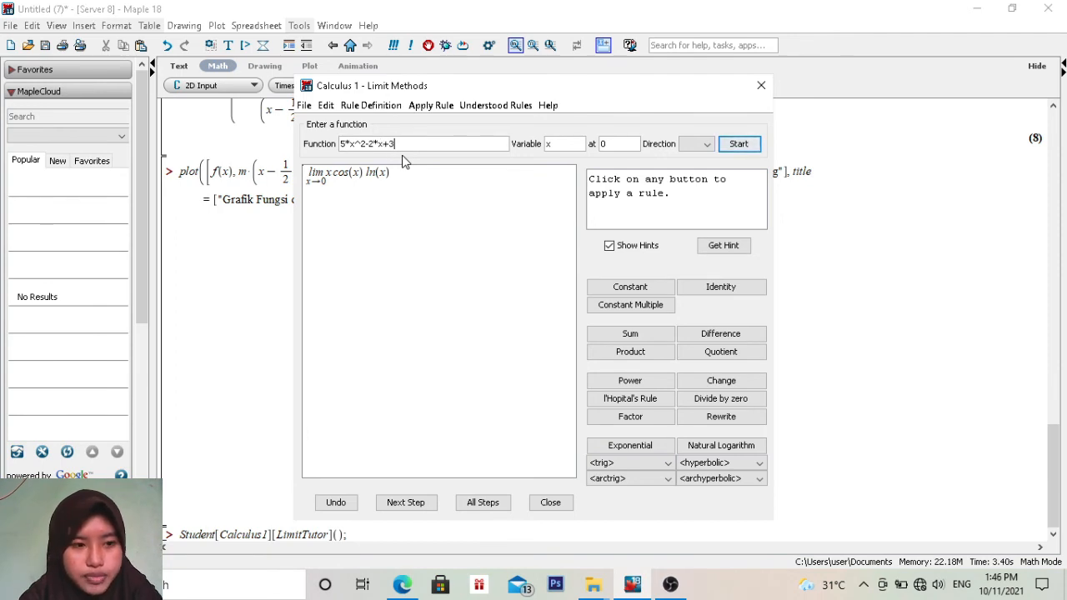
{"action": "double_click", "coordinate": [625, 149]}
{"action": "type", "text": "4"}
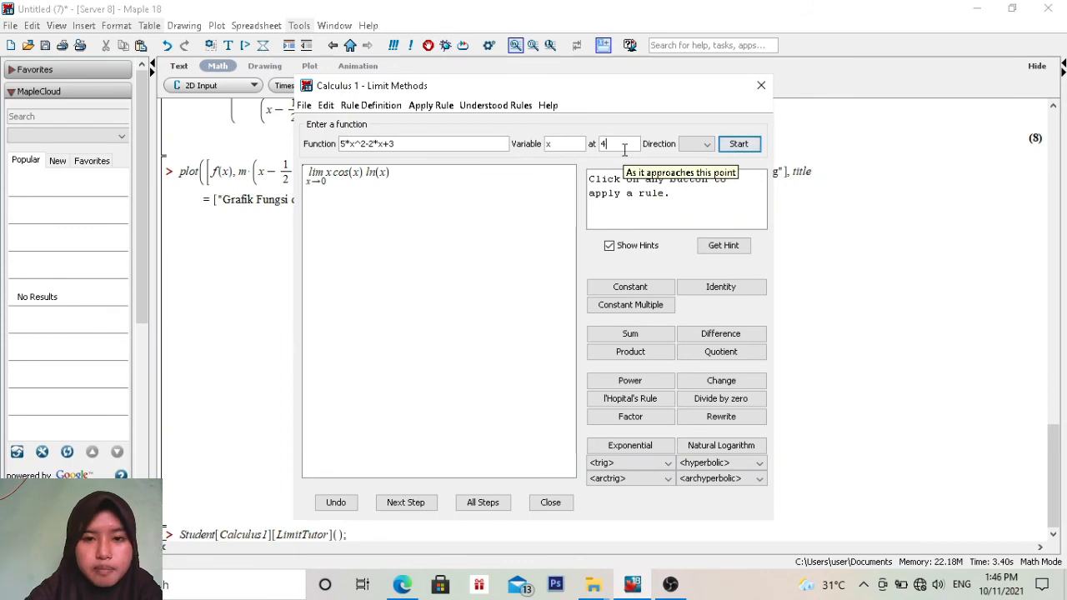
{"action": "left_click", "coordinate": [736, 146]}
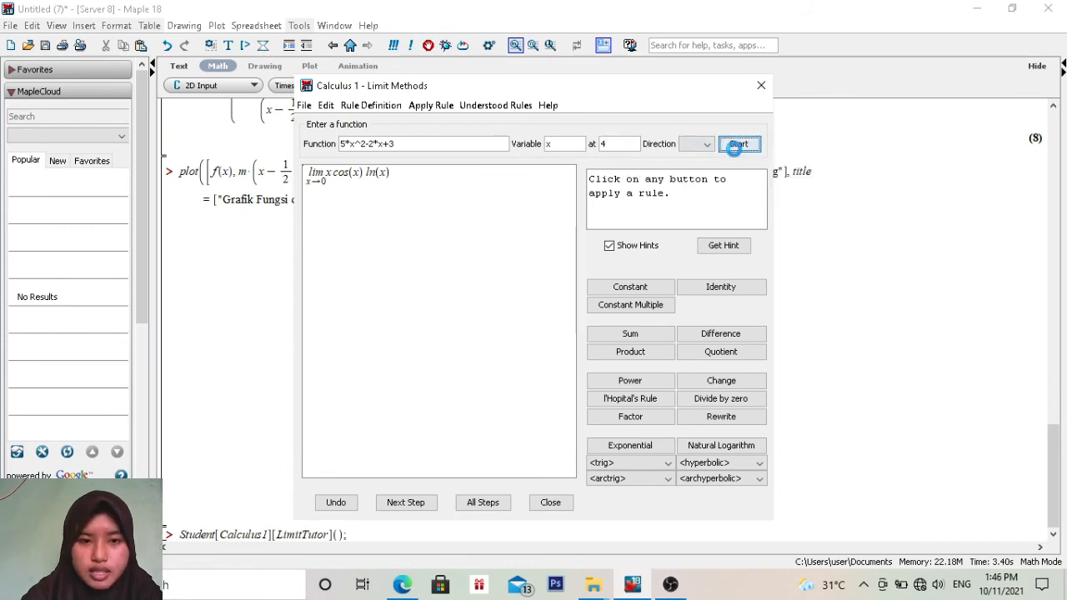
Switch to the exam PDF in Edge, reduce its window to show beside the limit tutor, and view question 4's limits.
{"action": "left_click", "coordinate": [402, 583]}
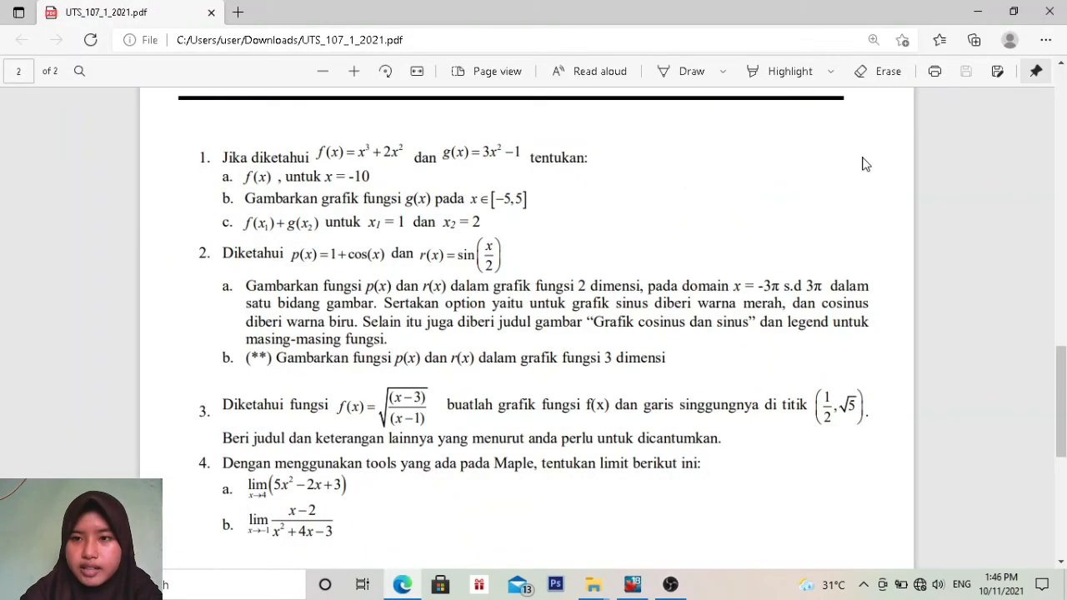
{"action": "left_click", "coordinate": [1014, 12]}
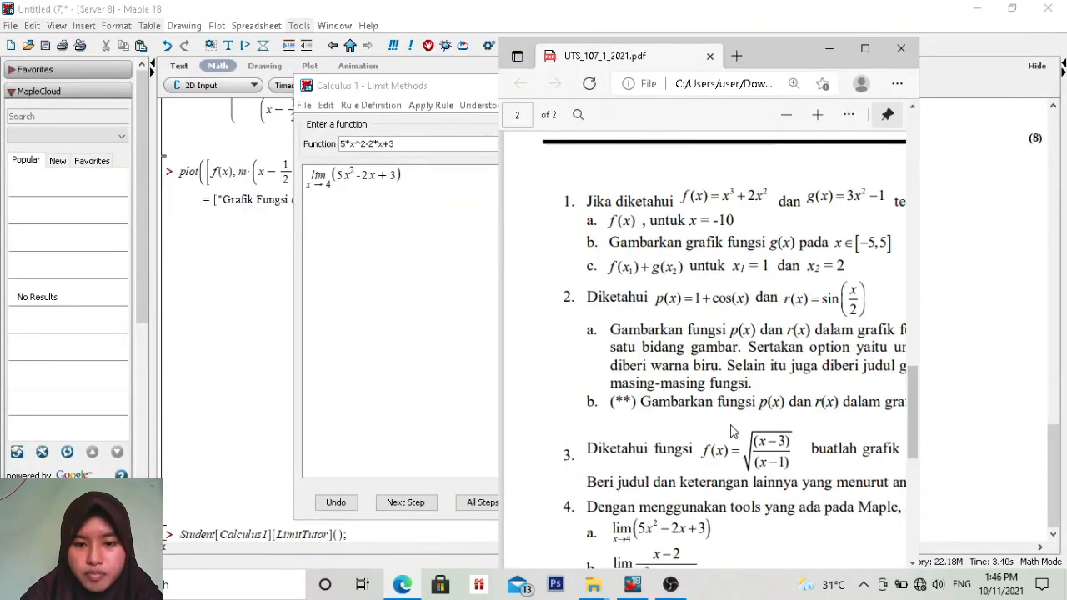
{"action": "scroll", "coordinate": [731, 431], "scroll_direction": "down", "scroll_amount": 3}
{"action": "scroll", "coordinate": [662, 381], "scroll_direction": "up", "scroll_amount": 1}
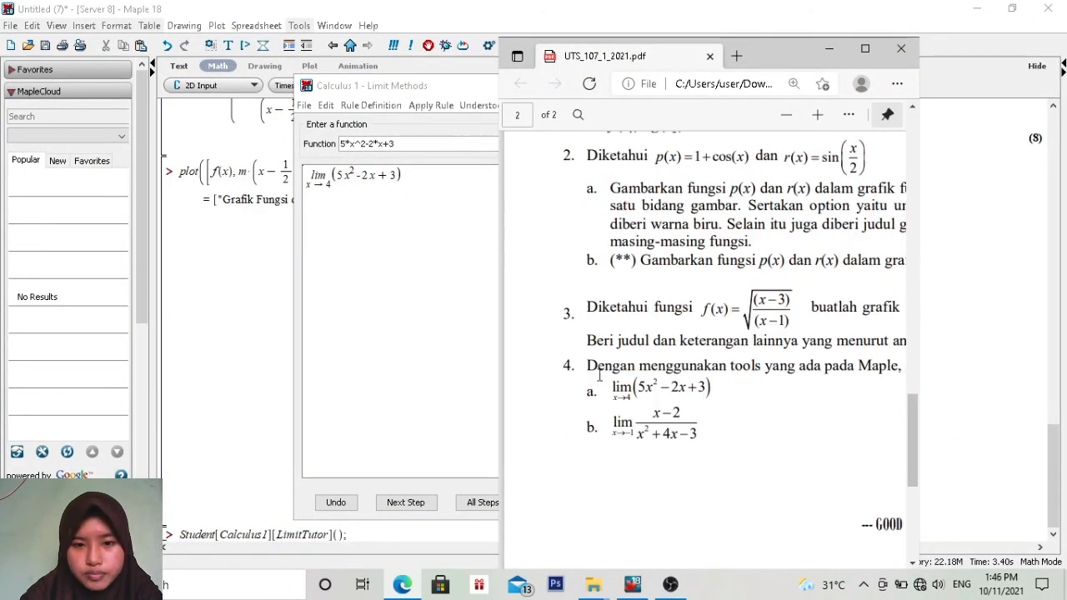
Return to the limit tutor in Maple, generate the full step-by-step solution and close the tutor to insert it into the worksheet.
{"action": "left_click", "coordinate": [830, 48]}
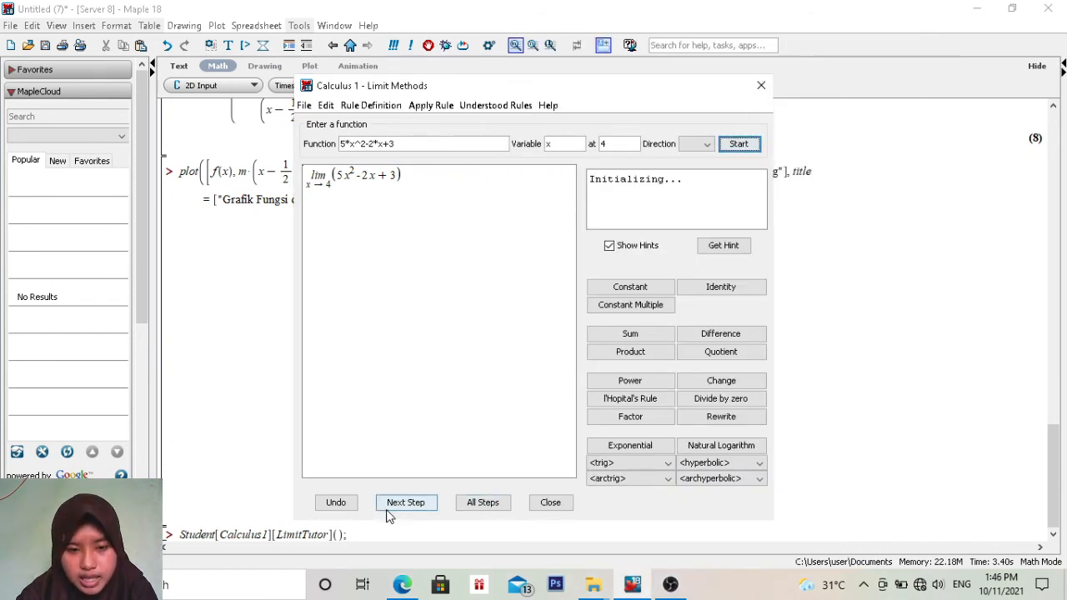
{"action": "left_click", "coordinate": [412, 508]}
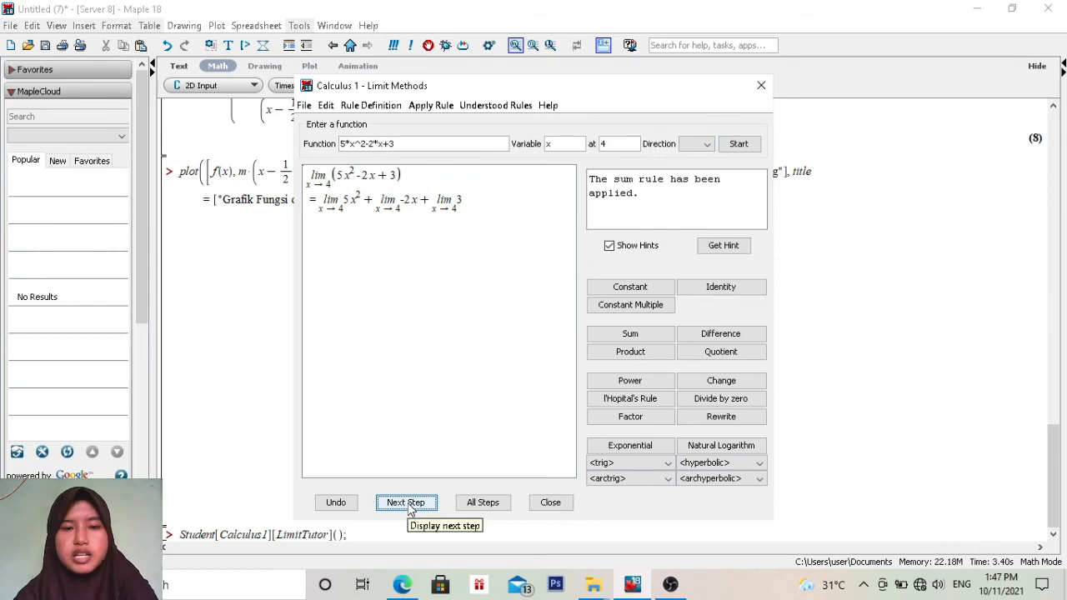
{"action": "left_click", "coordinate": [410, 508]}
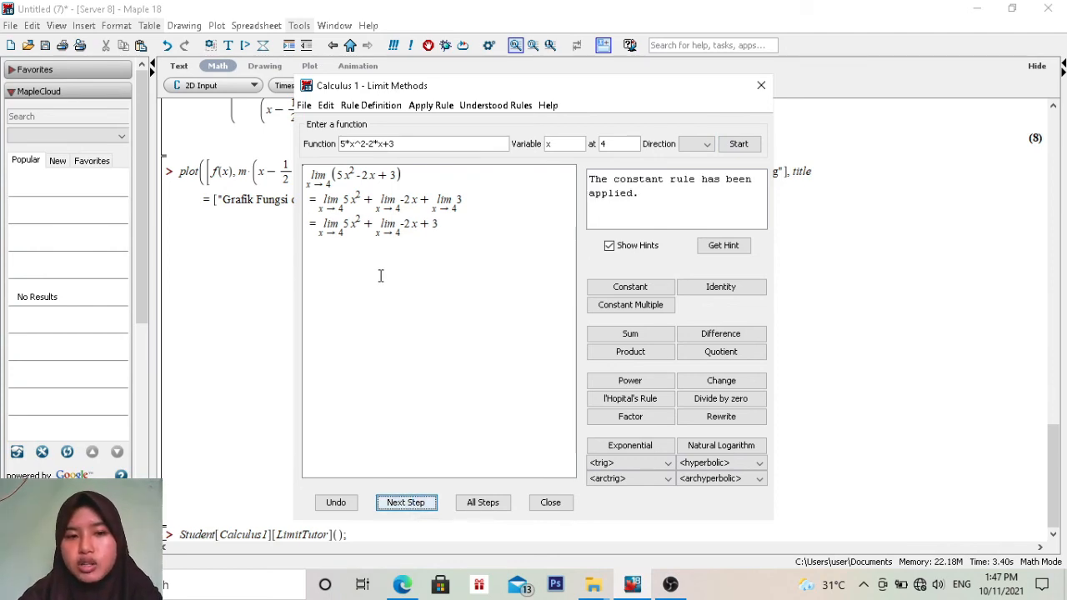
{"action": "left_click", "coordinate": [491, 506]}
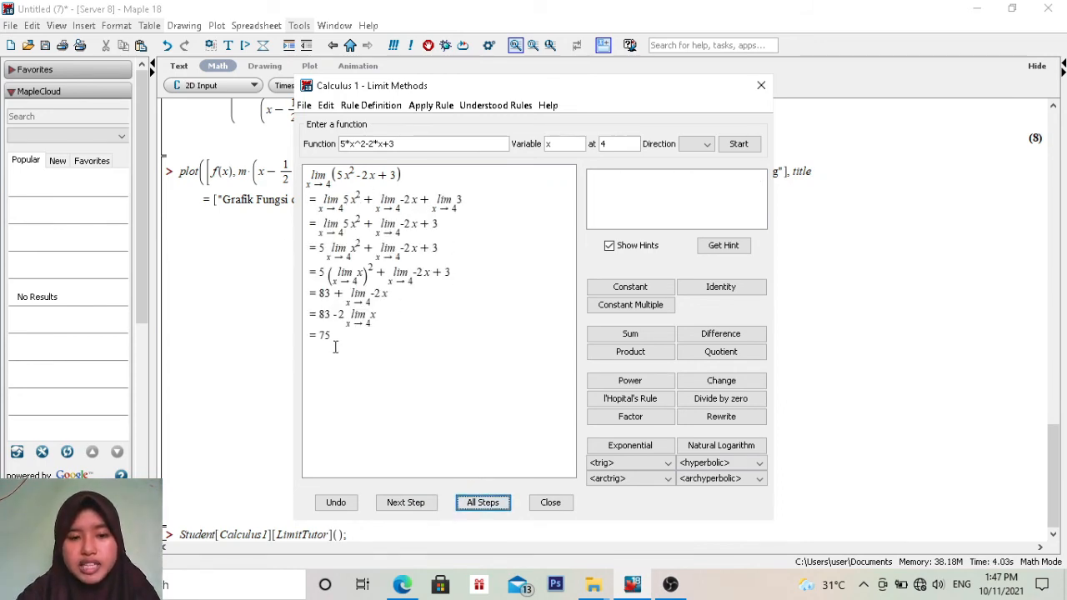
{"action": "left_click", "coordinate": [552, 503]}
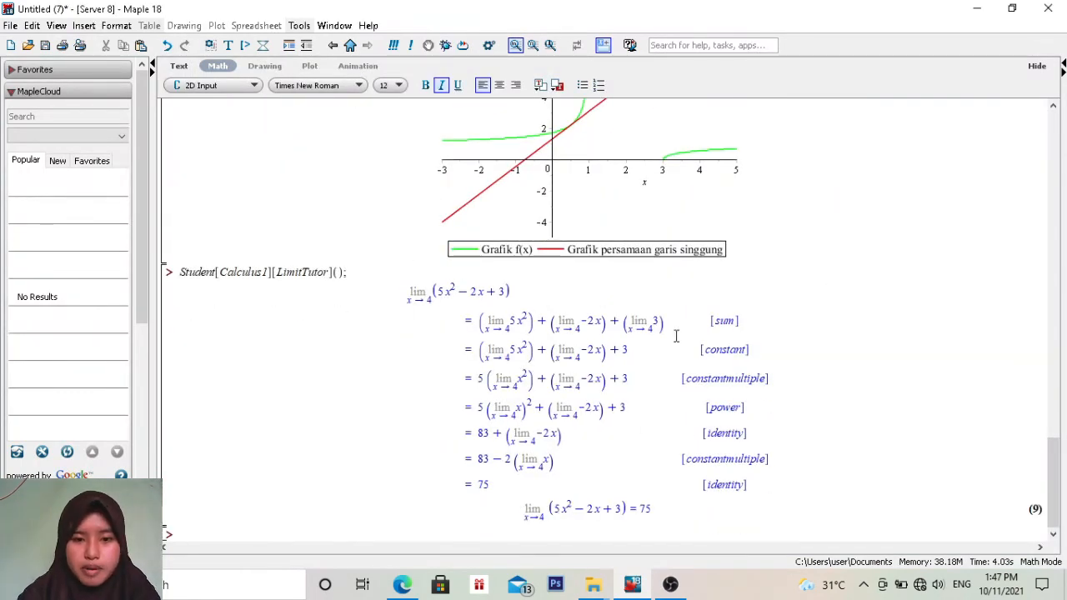
{"action": "scroll", "coordinate": [434, 404], "scroll_direction": "up", "scroll_amount": 1}
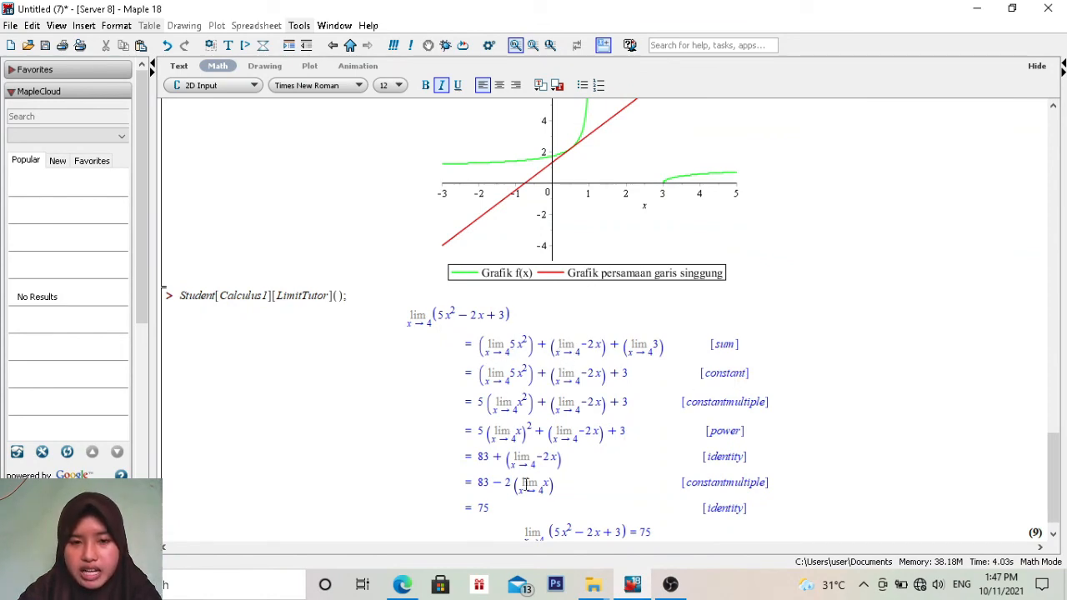
{"action": "scroll", "coordinate": [573, 514], "scroll_direction": "down", "scroll_amount": 1}
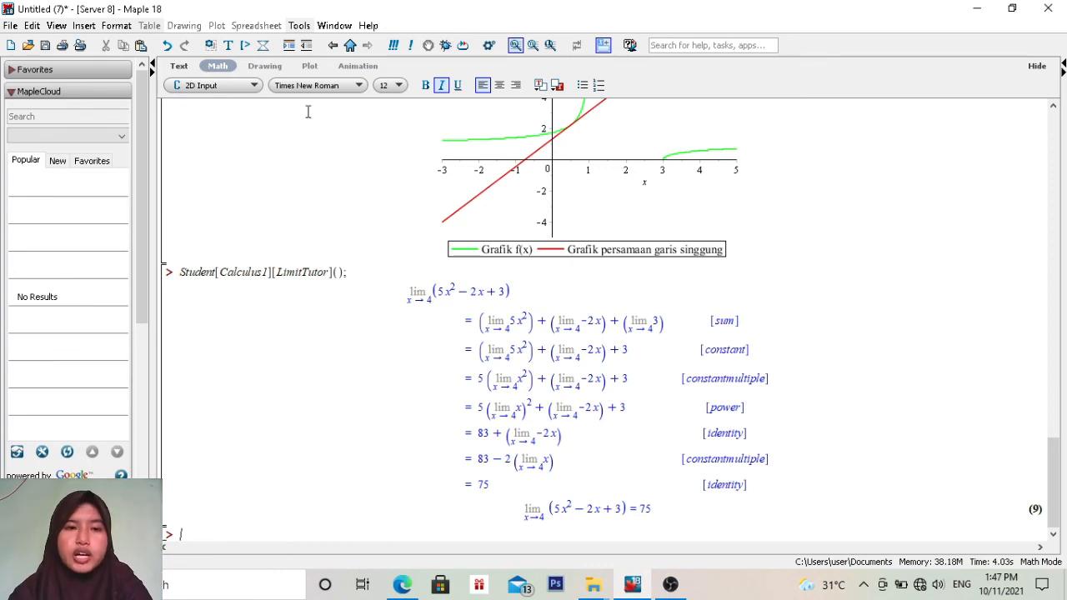
In a new single-variable Limit Methods tutor, start the limit of (x-2)/(x^2+4*x-3) at -1 and check it against question 4b in Edge.
{"action": "left_click", "coordinate": [300, 25]}
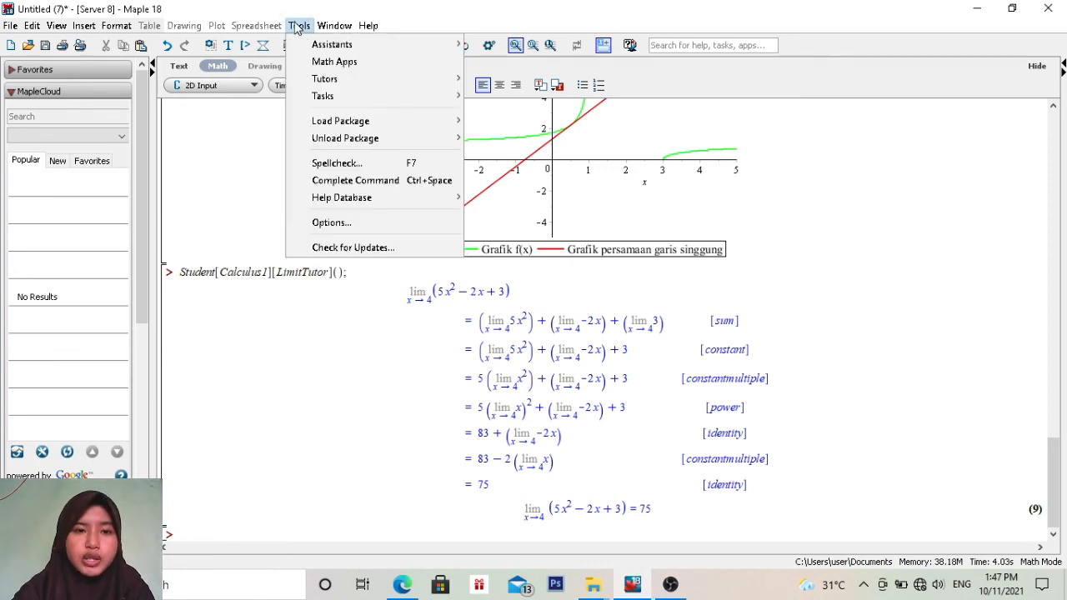
{"action": "mouse_move", "coordinate": [322, 78]}
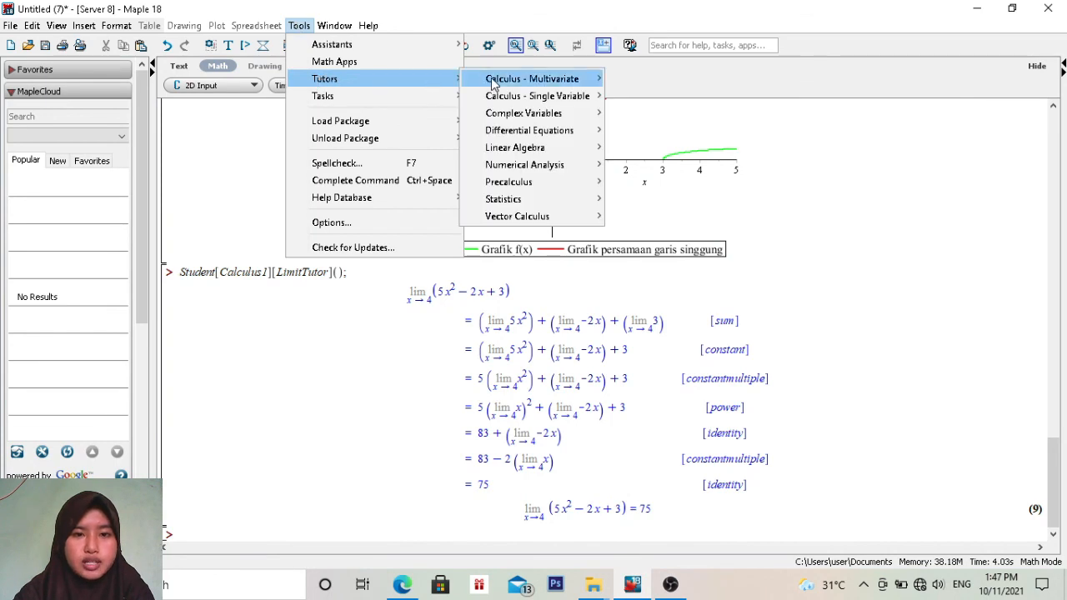
{"action": "mouse_move", "coordinate": [527, 99]}
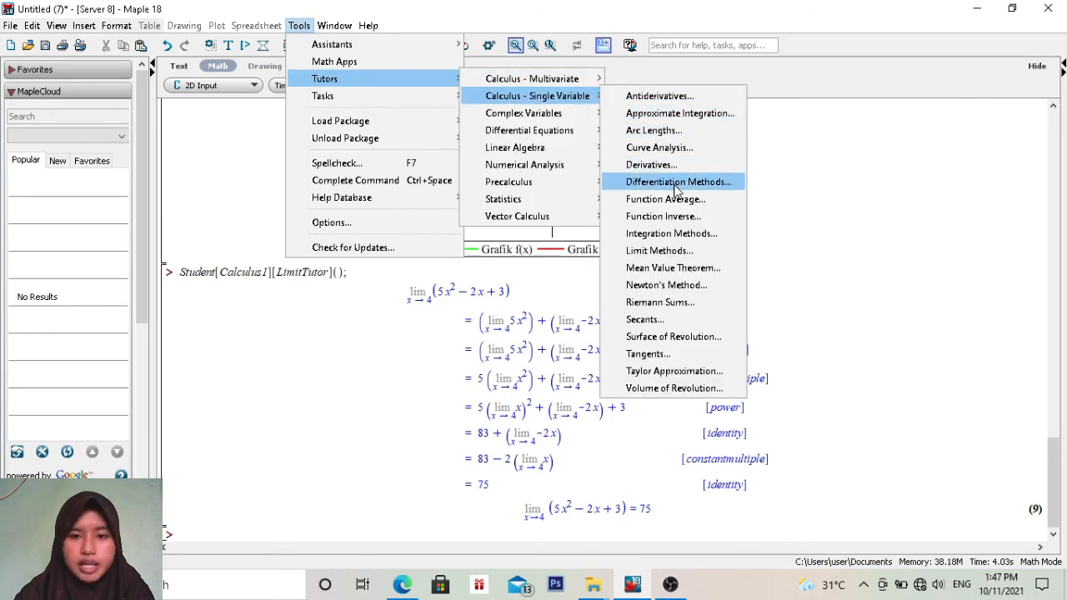
{"action": "left_click", "coordinate": [659, 252]}
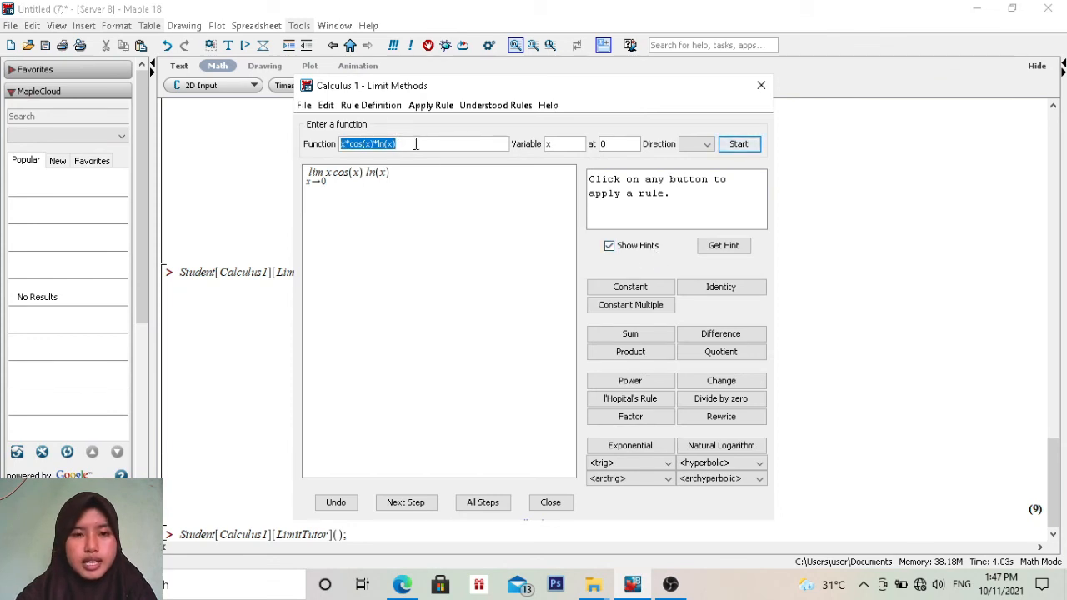
{"action": "type", "text": "("}
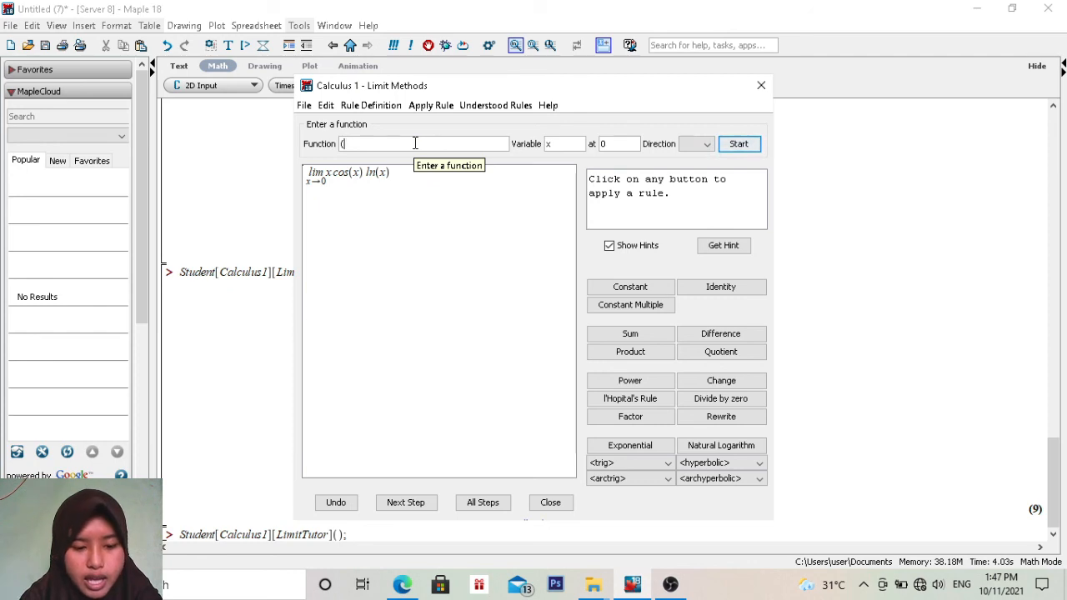
{"action": "type", "text": "x-2"}
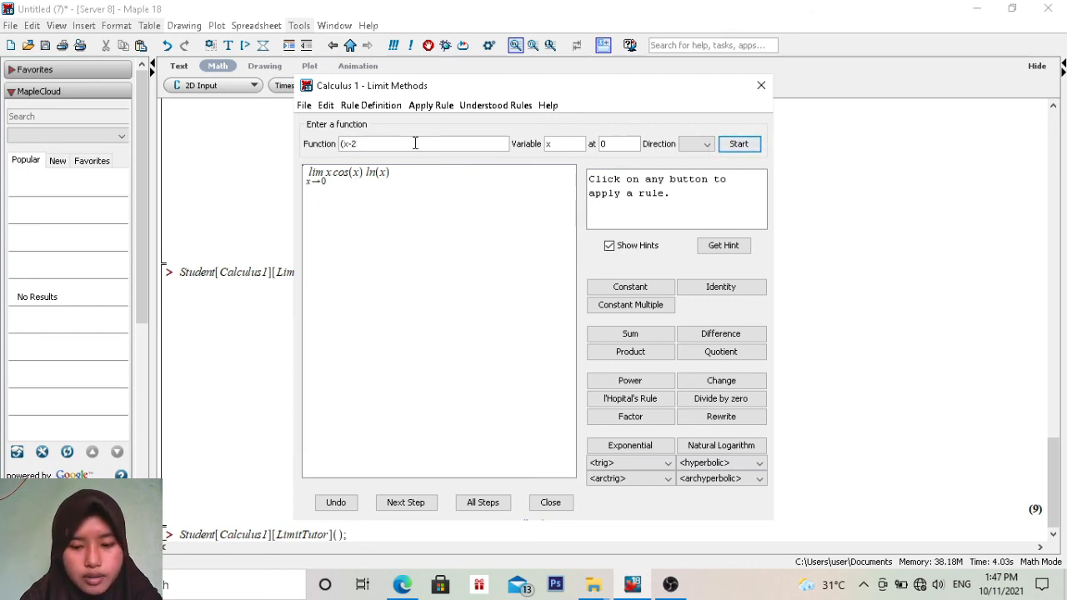
{"action": "type", "text": ")/(x^2+4*x-3"}
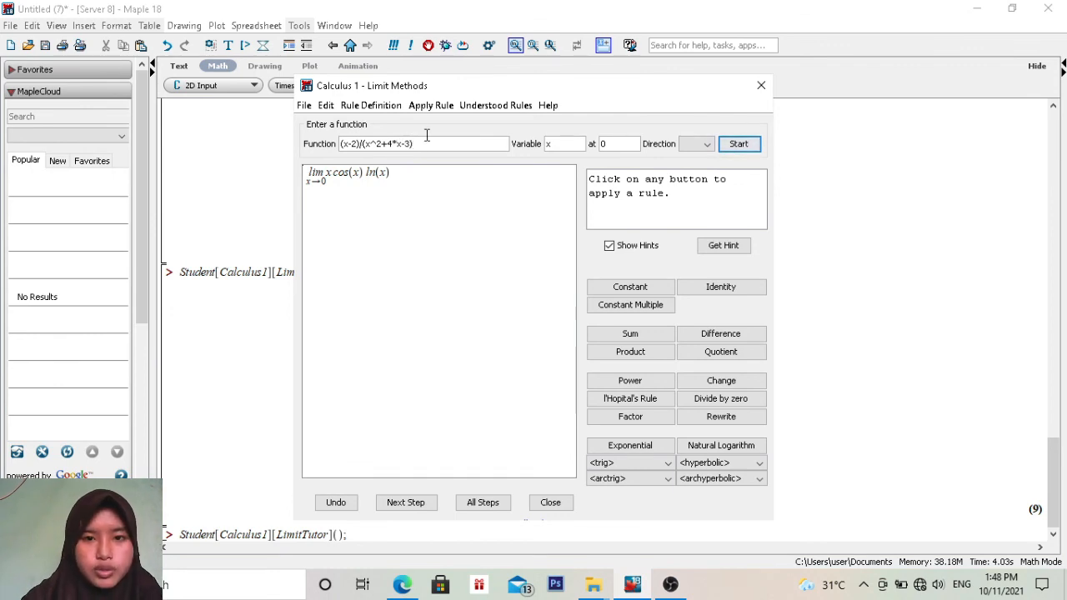
{"action": "type", "text": "-1"}
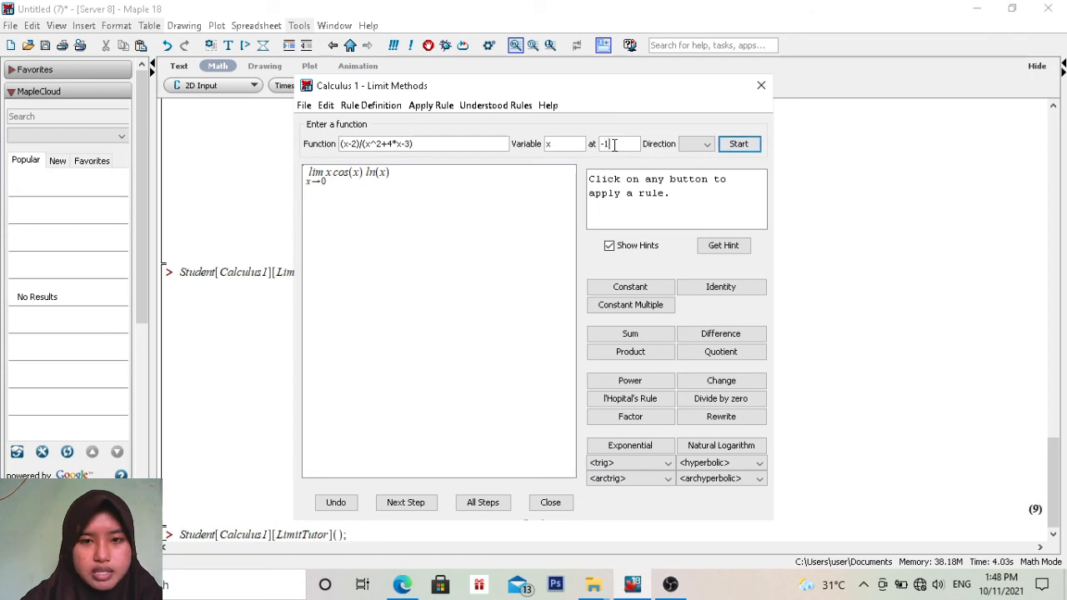
{"action": "left_click", "coordinate": [741, 144]}
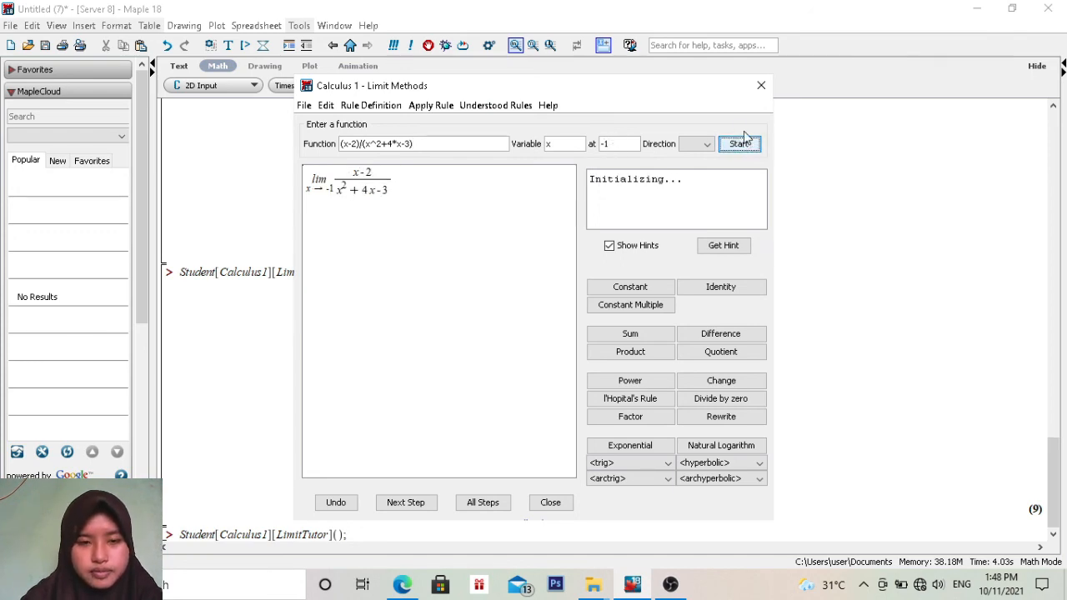
{"action": "left_click", "coordinate": [403, 583]}
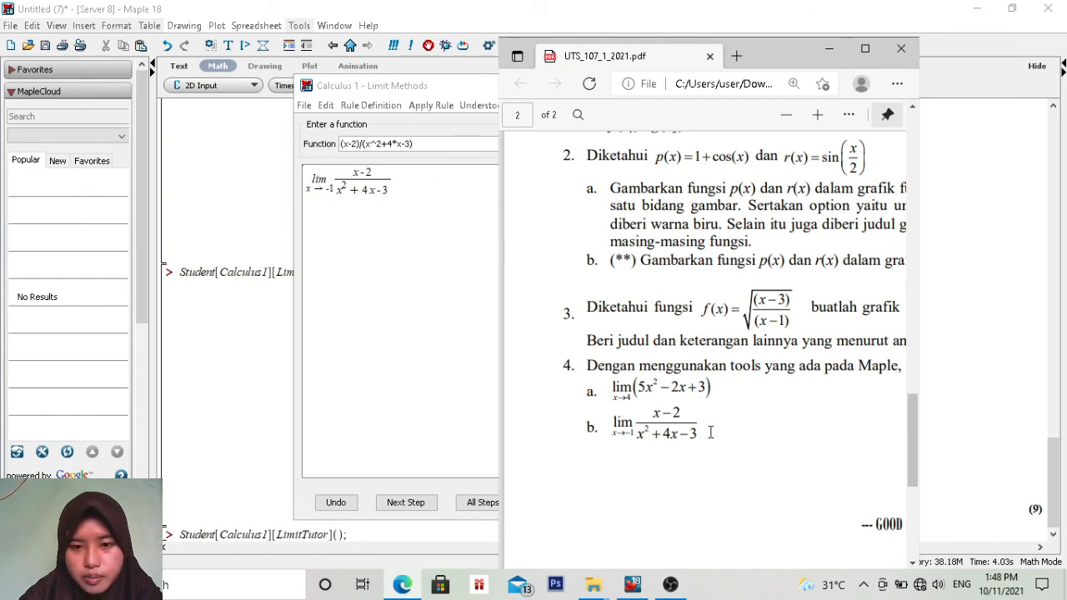
{"action": "left_click", "coordinate": [831, 48]}
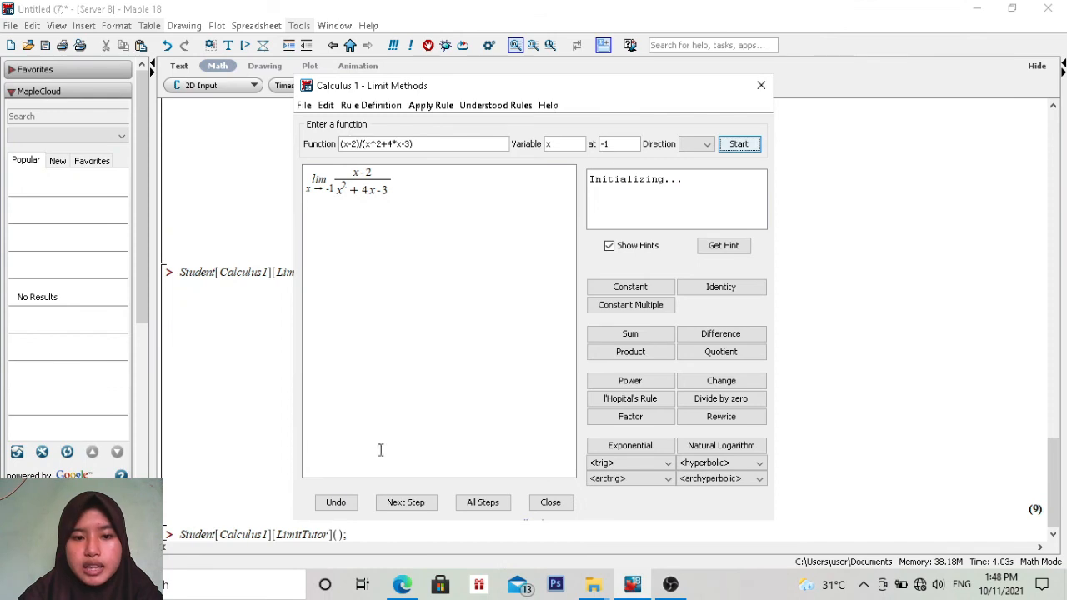
Generate all solution steps for the quotient limit, close the tutor to insert them into the worksheet, and review the derivation there.
{"action": "left_click", "coordinate": [410, 506]}
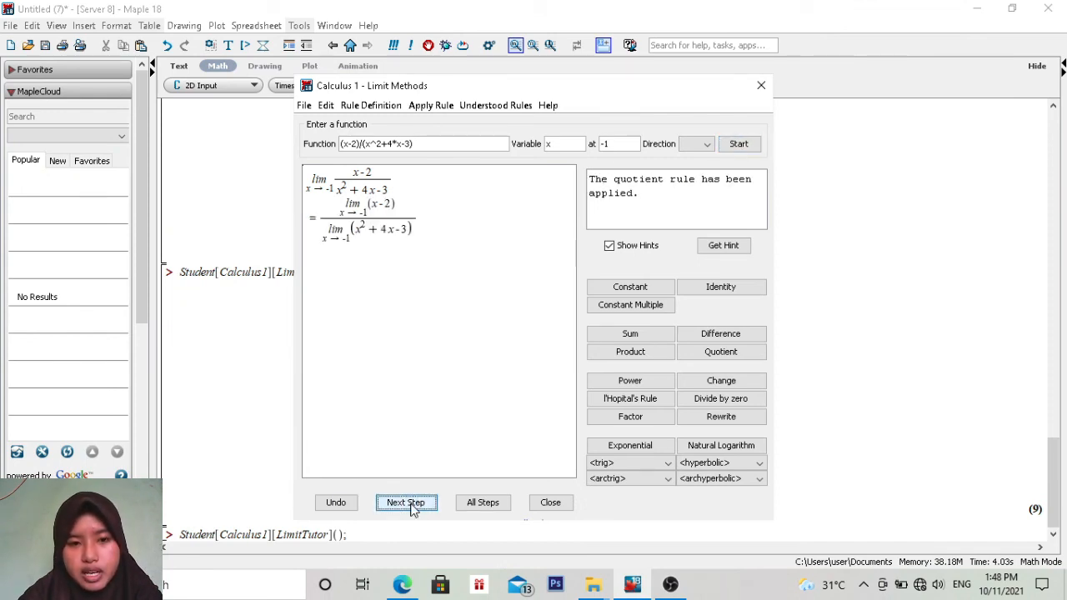
{"action": "left_click", "coordinate": [410, 505]}
{"action": "left_click", "coordinate": [407, 504]}
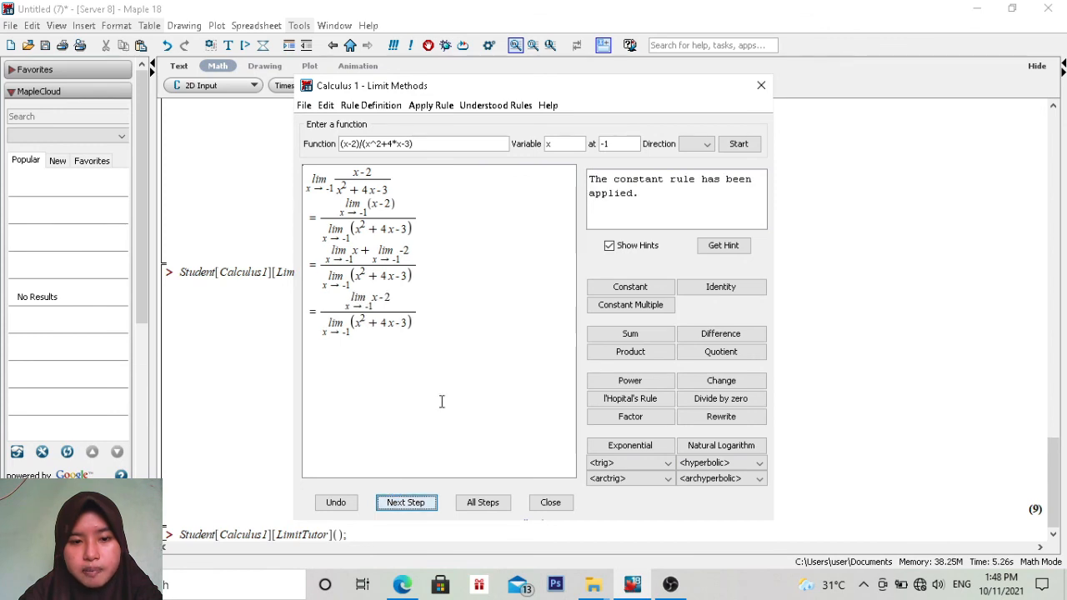
{"action": "left_click", "coordinate": [474, 503]}
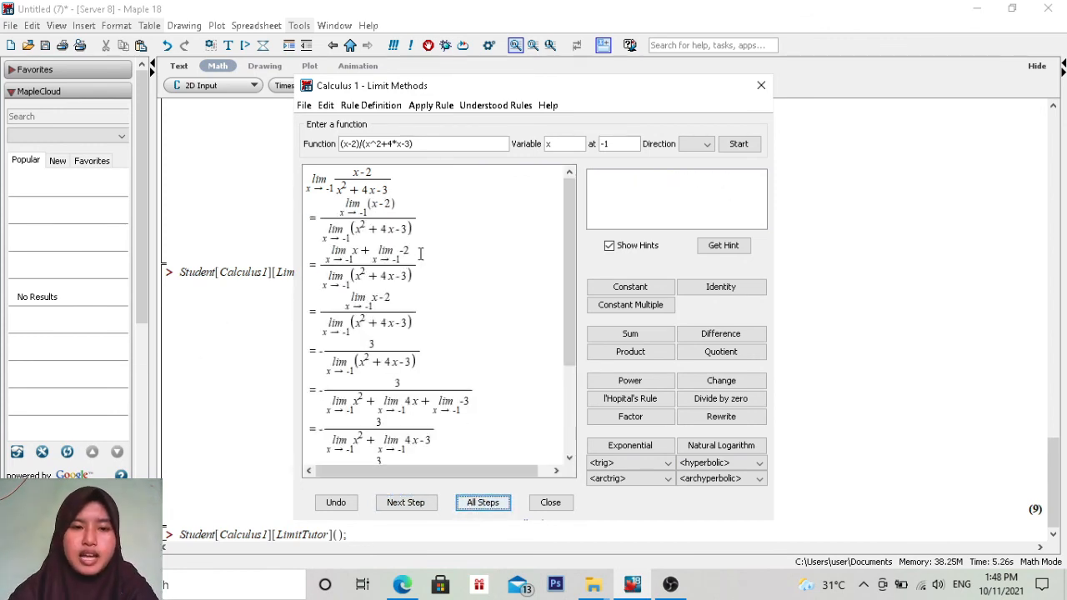
{"action": "scroll", "coordinate": [421, 256], "scroll_direction": "down", "scroll_amount": 3}
{"action": "scroll", "coordinate": [429, 251], "scroll_direction": "up", "scroll_amount": 3}
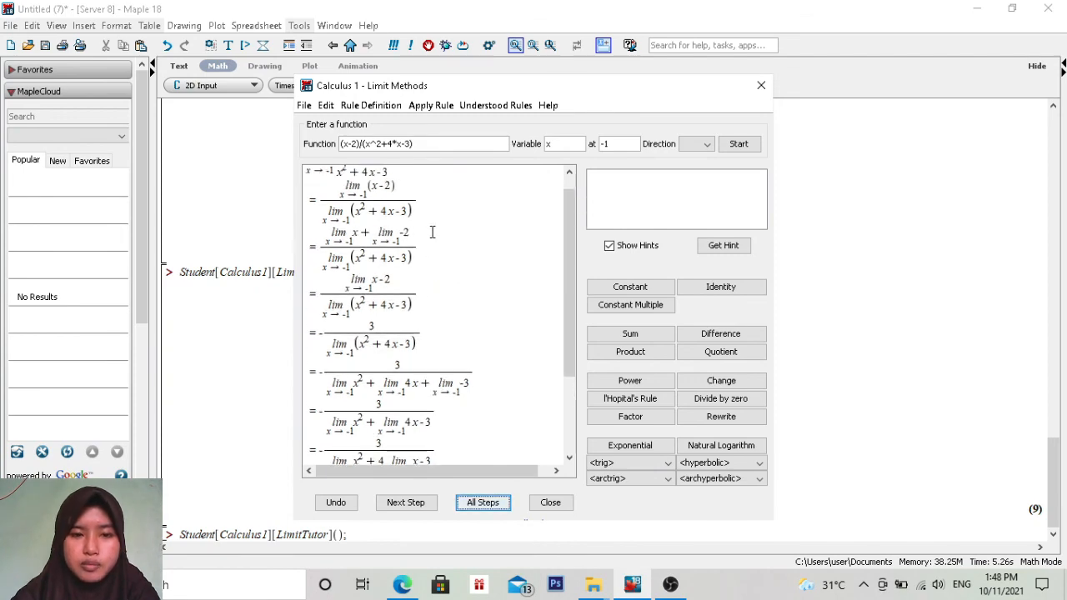
{"action": "scroll", "coordinate": [432, 234], "scroll_direction": "down", "scroll_amount": 3}
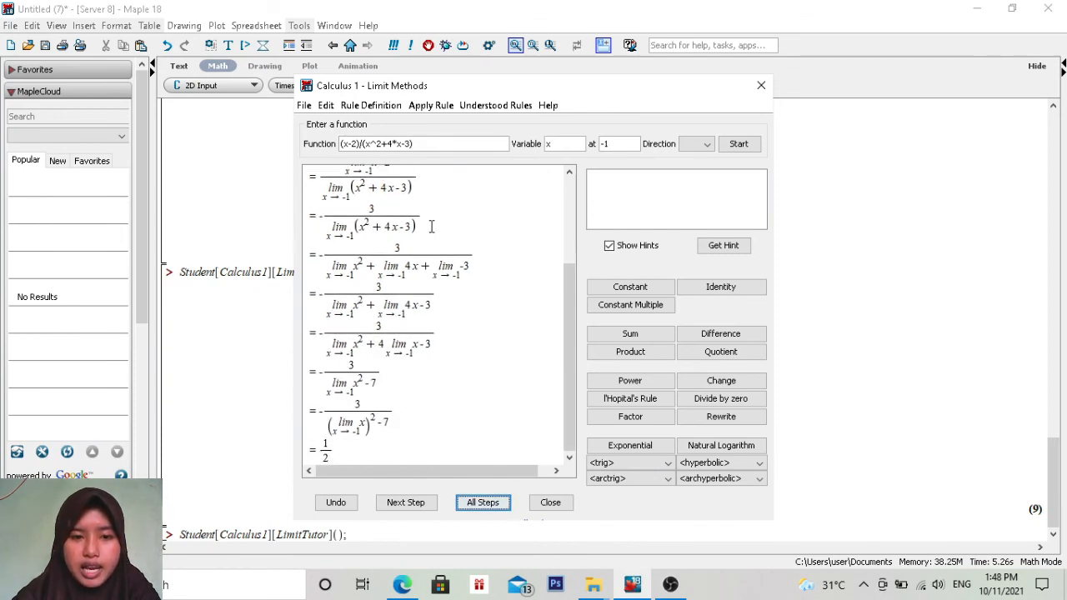
{"action": "left_click", "coordinate": [552, 503]}
{"action": "scroll", "coordinate": [601, 342], "scroll_direction": "up", "scroll_amount": 4}
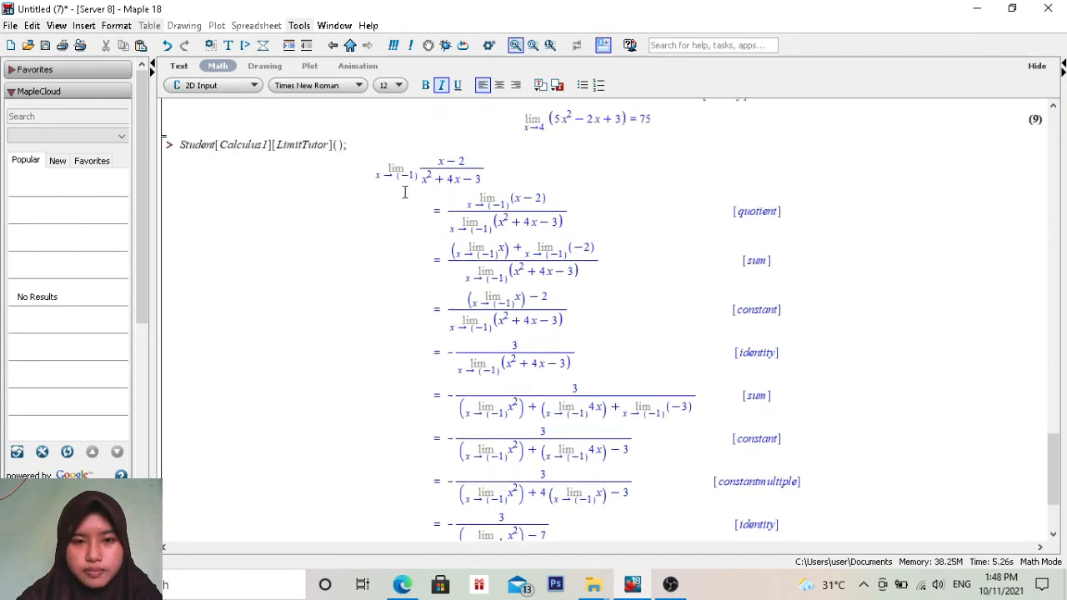
{"action": "scroll", "coordinate": [414, 182], "scroll_direction": "down", "scroll_amount": 1}
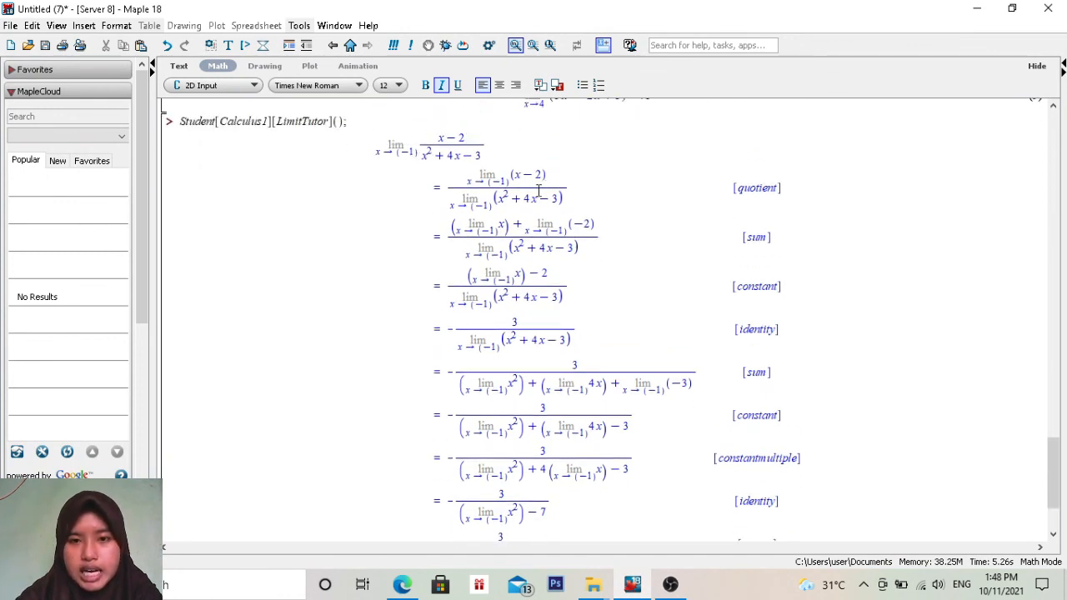
{"action": "scroll", "coordinate": [577, 293], "scroll_direction": "down", "scroll_amount": 5}
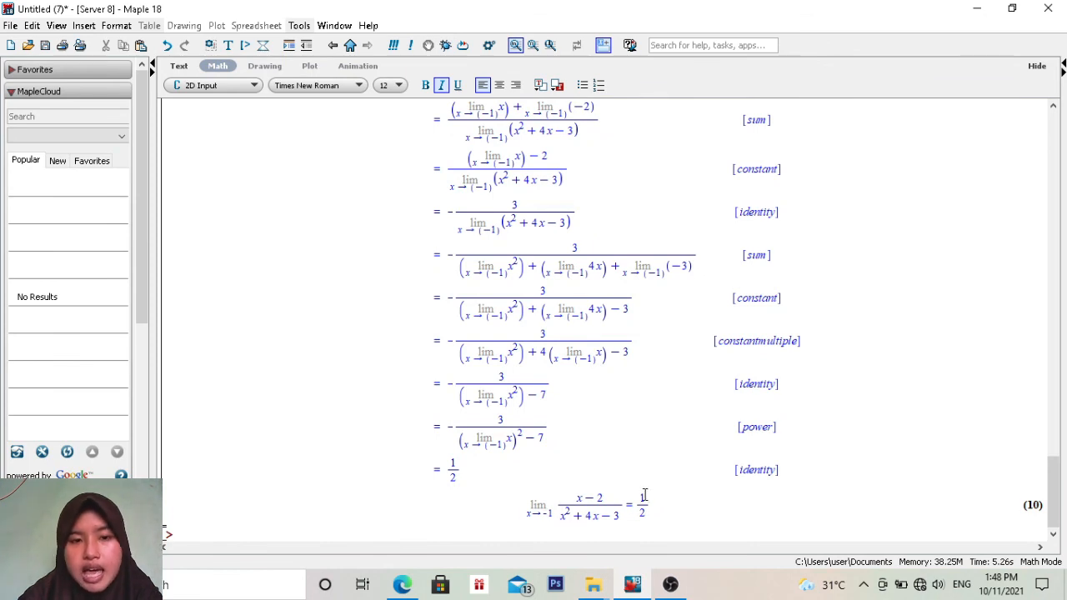
{"action": "left_click", "coordinate": [274, 528]}
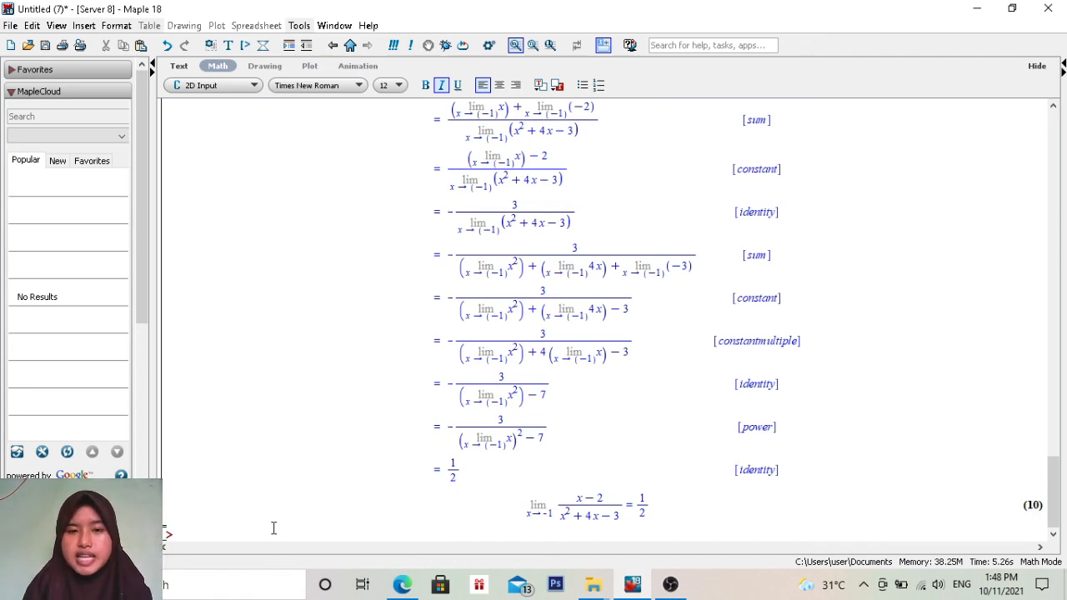